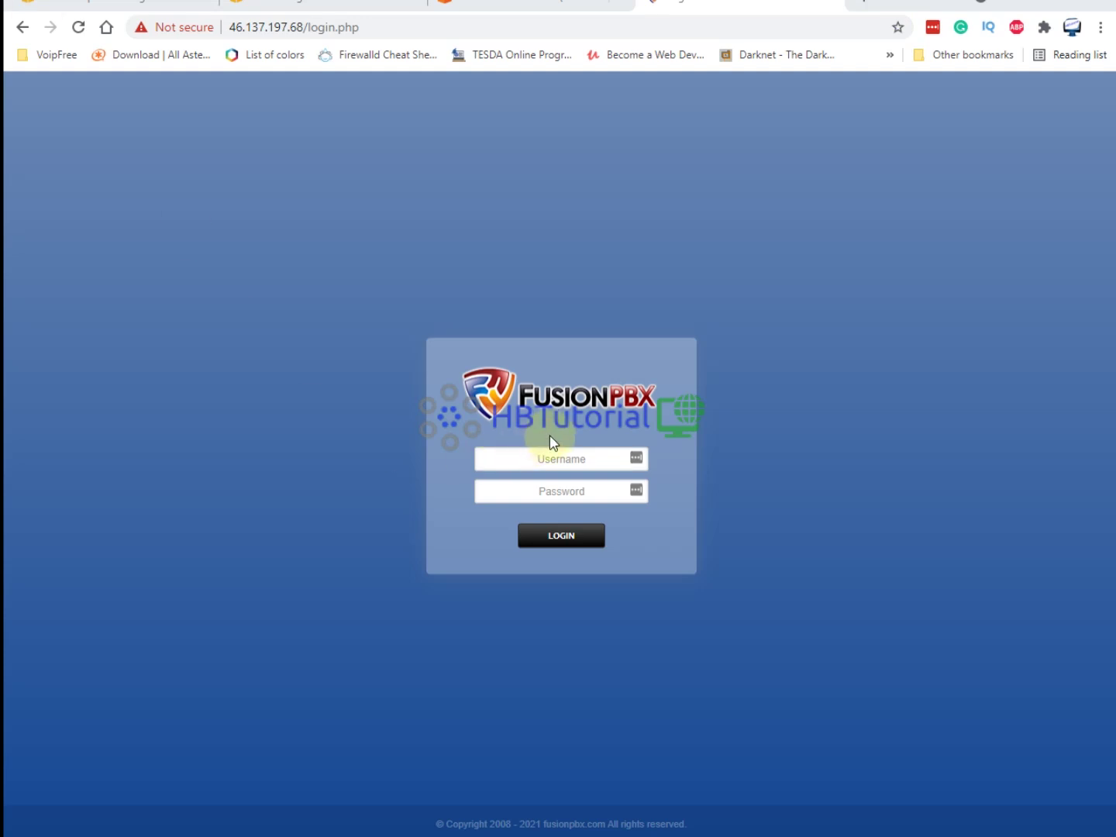
Sign in to FusionPBX as admin with the pasted credentials and decline saving the login.
left_click(554, 461)
left_click(520, 458)
key("ctrl+v")
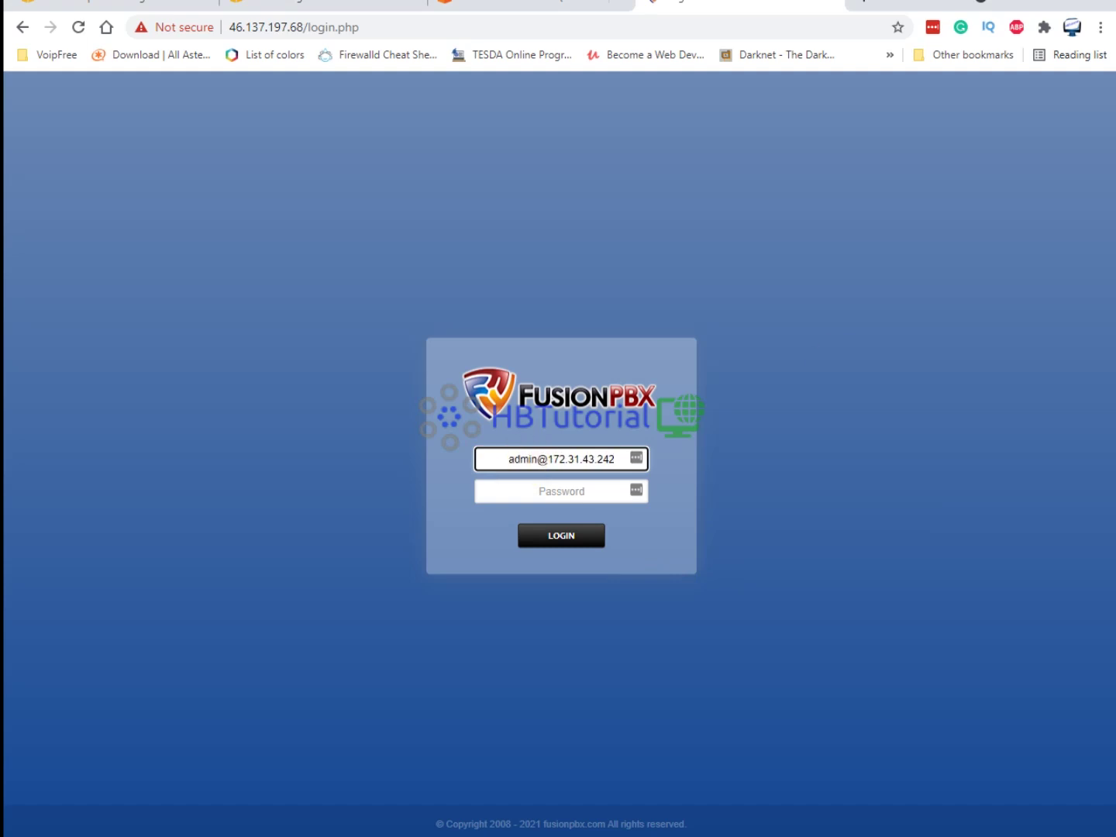
key("alt+Tab")
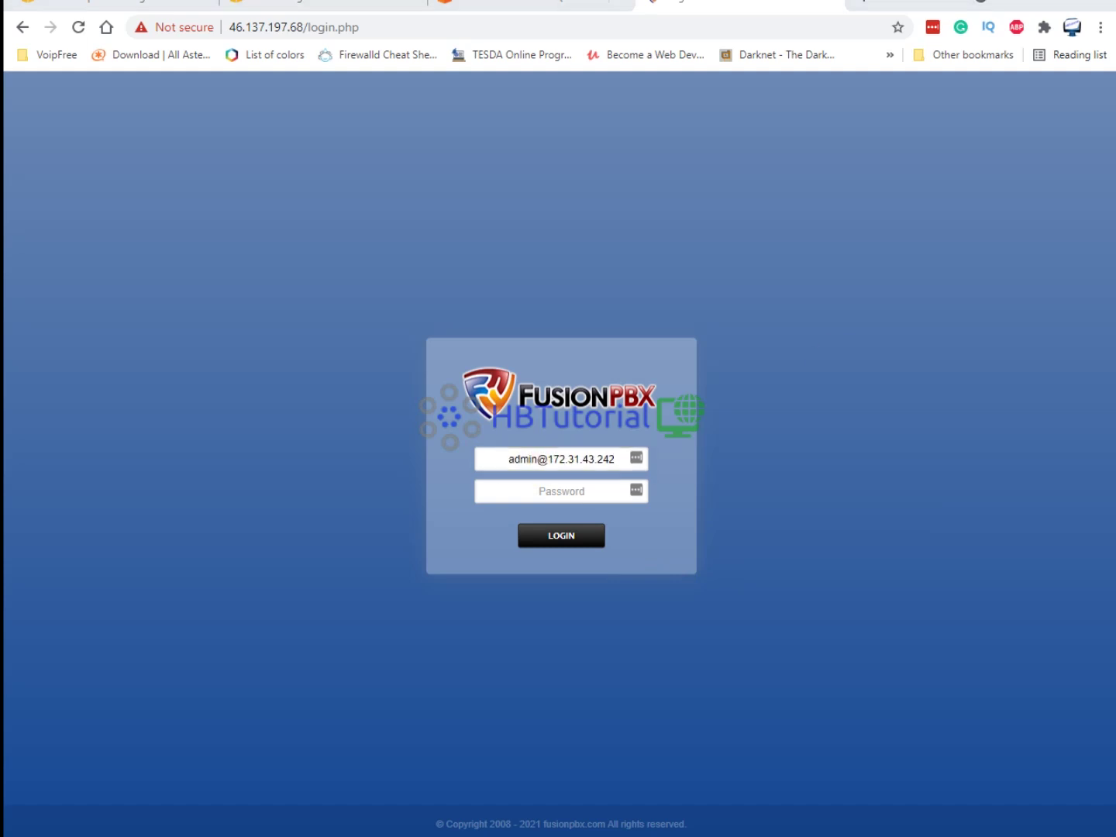
left_click(518, 491)
key("ctrl+v")
left_click(555, 540)
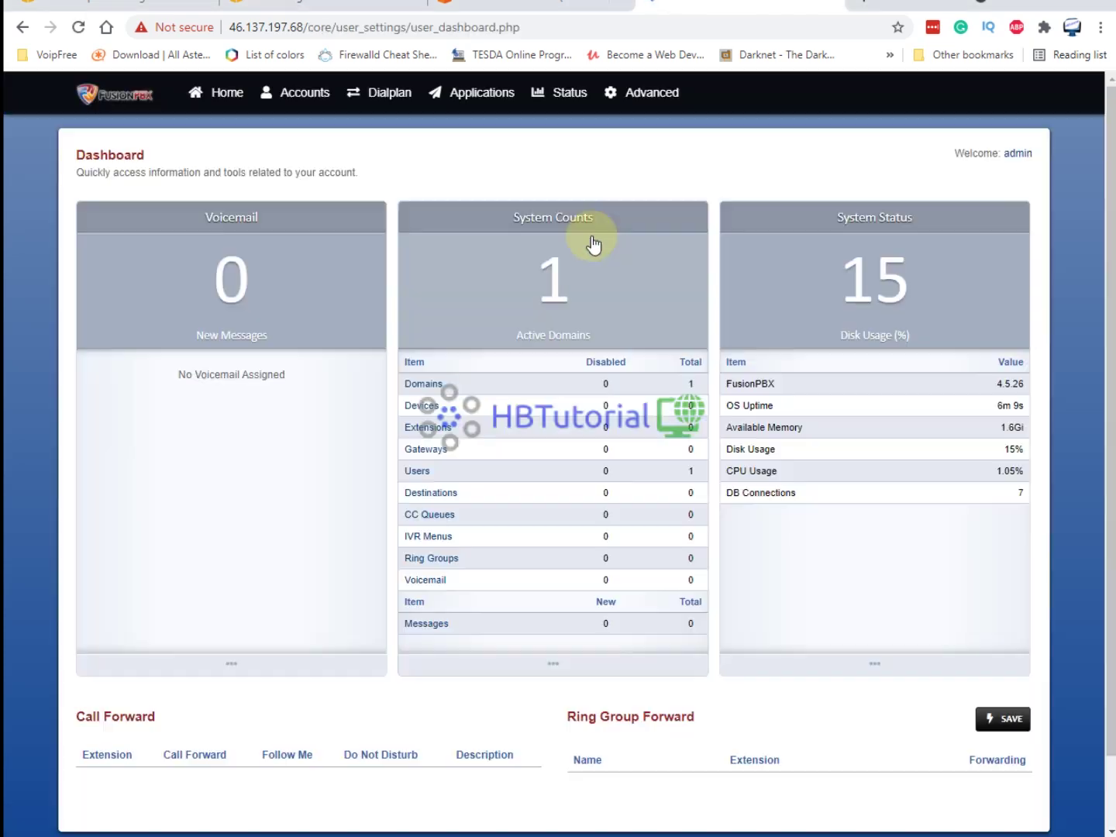
left_click(954, 207)
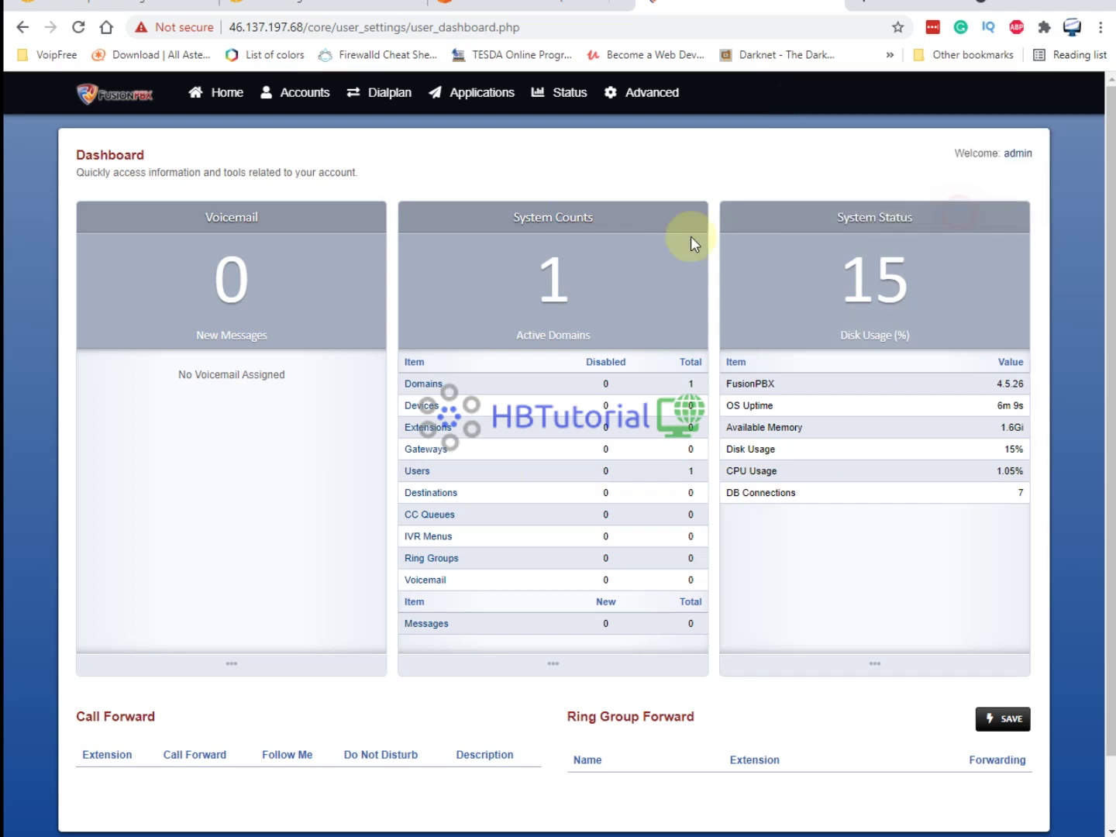
Open a fresh blank browser tab next to the dashboard.
scroll(616, 450, "down", 2)
scroll(664, 475, "up", 2)
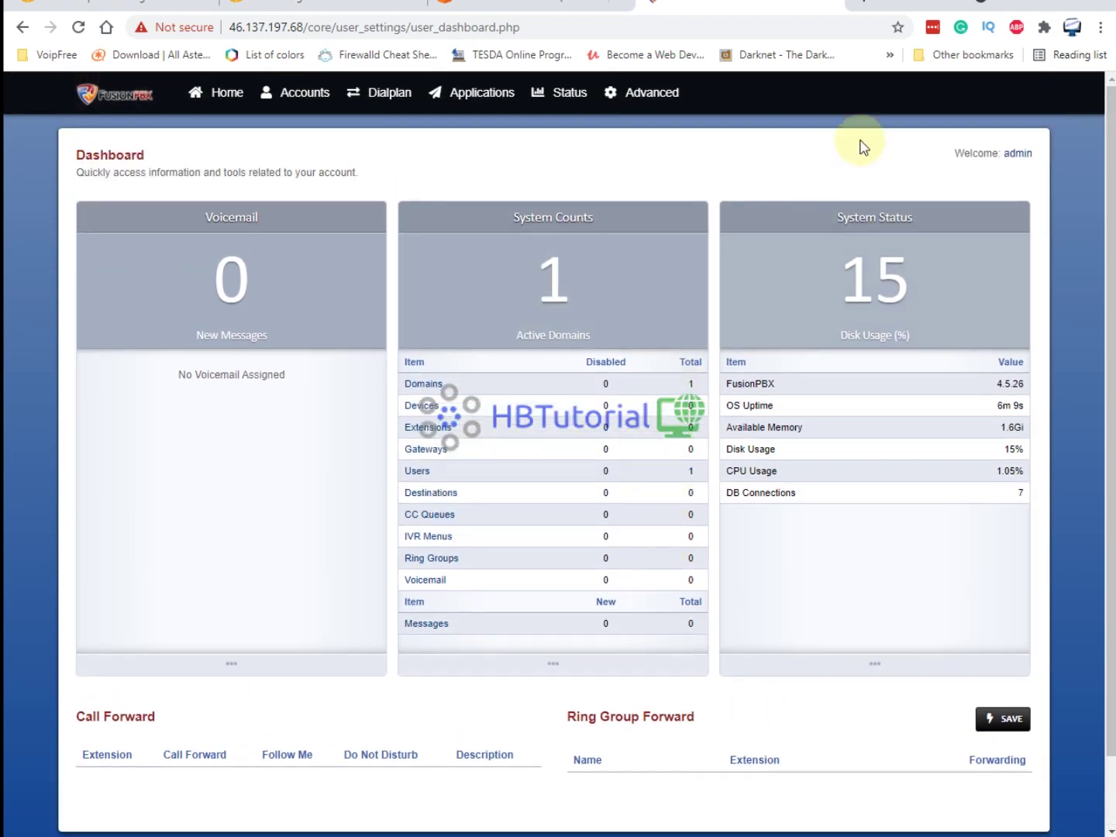
left_click(867, 11)
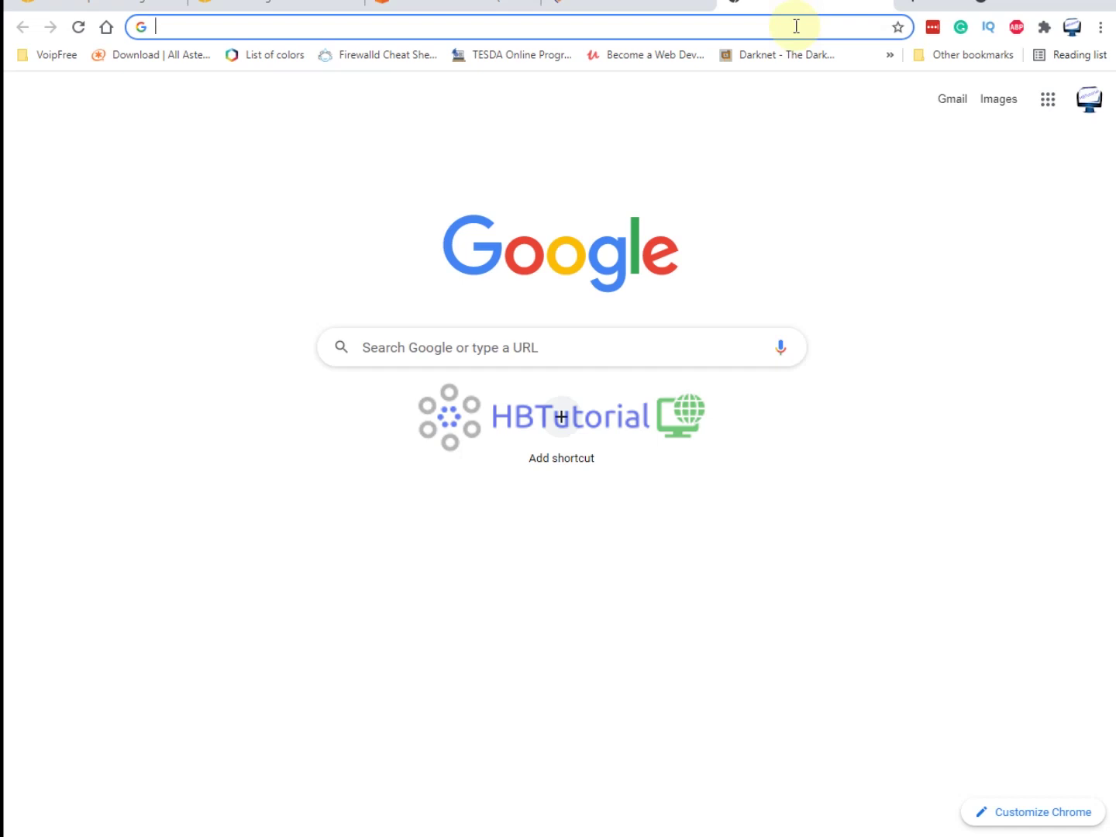
Go to the fusionpbx.com website from the address bar suggestions.
type("fu")
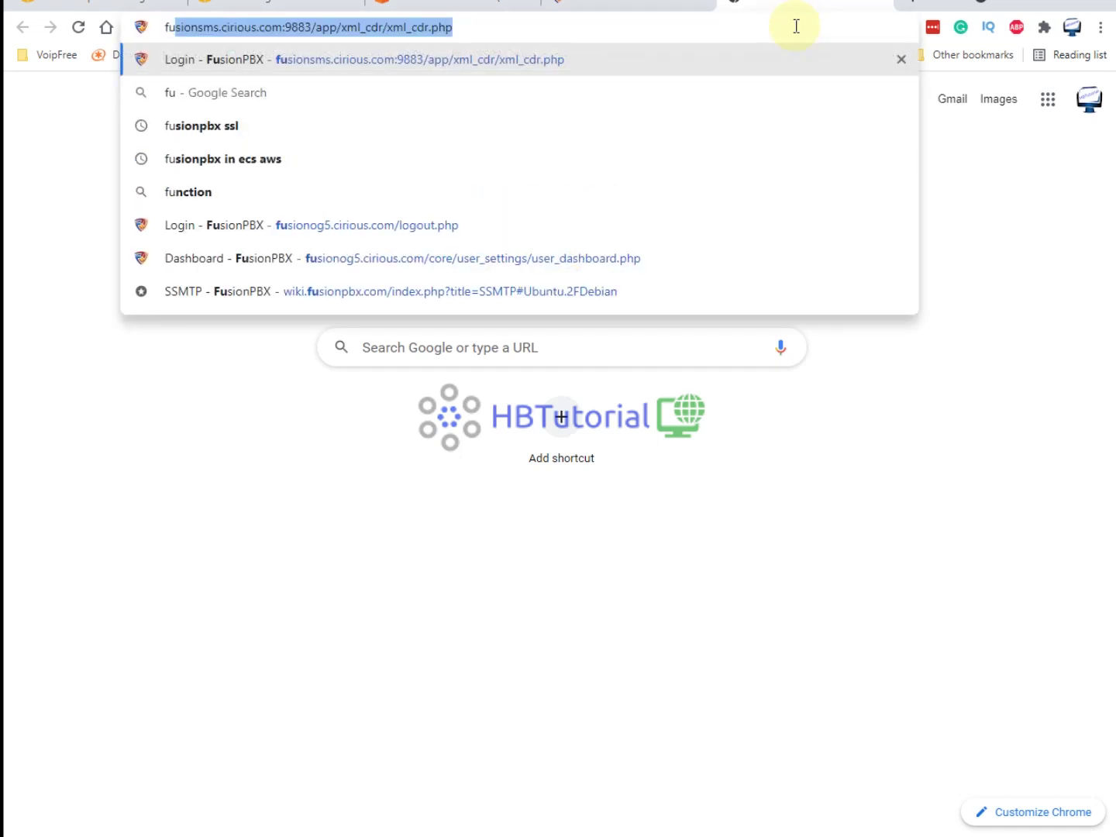
type("sionpx")
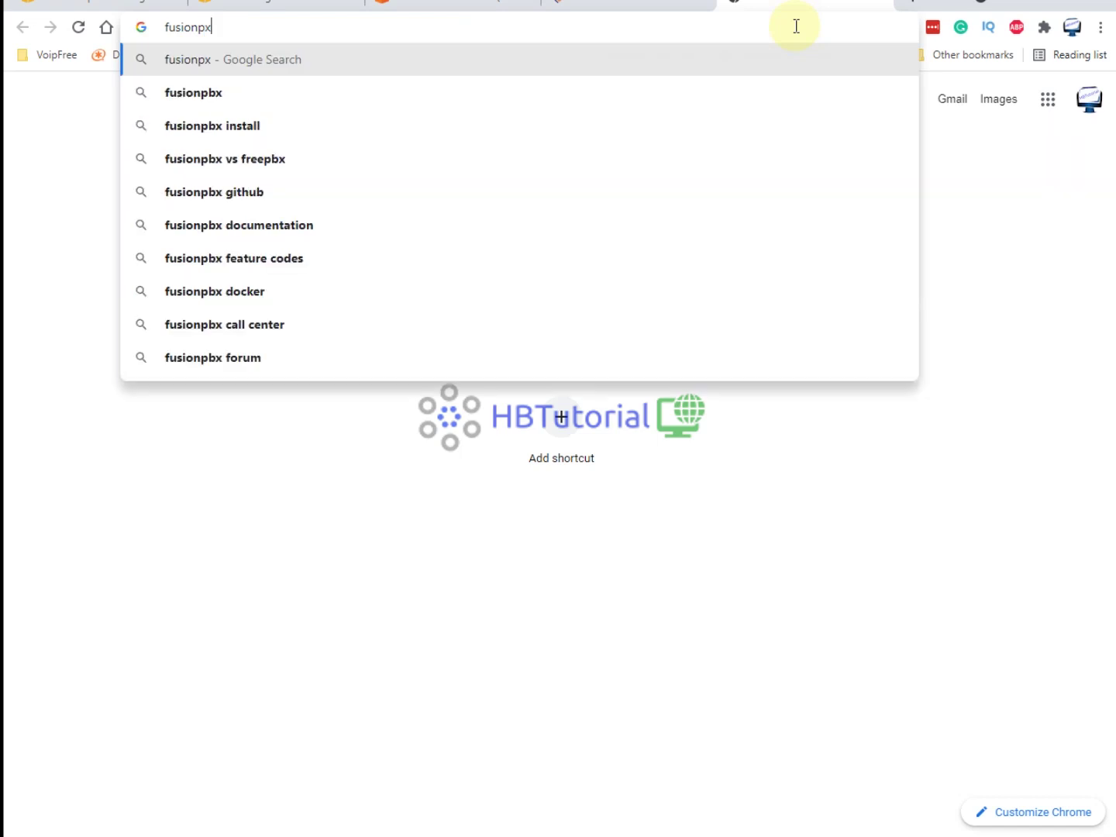
key("BackSpace")
key("Down")
key("Down")
key("Return")
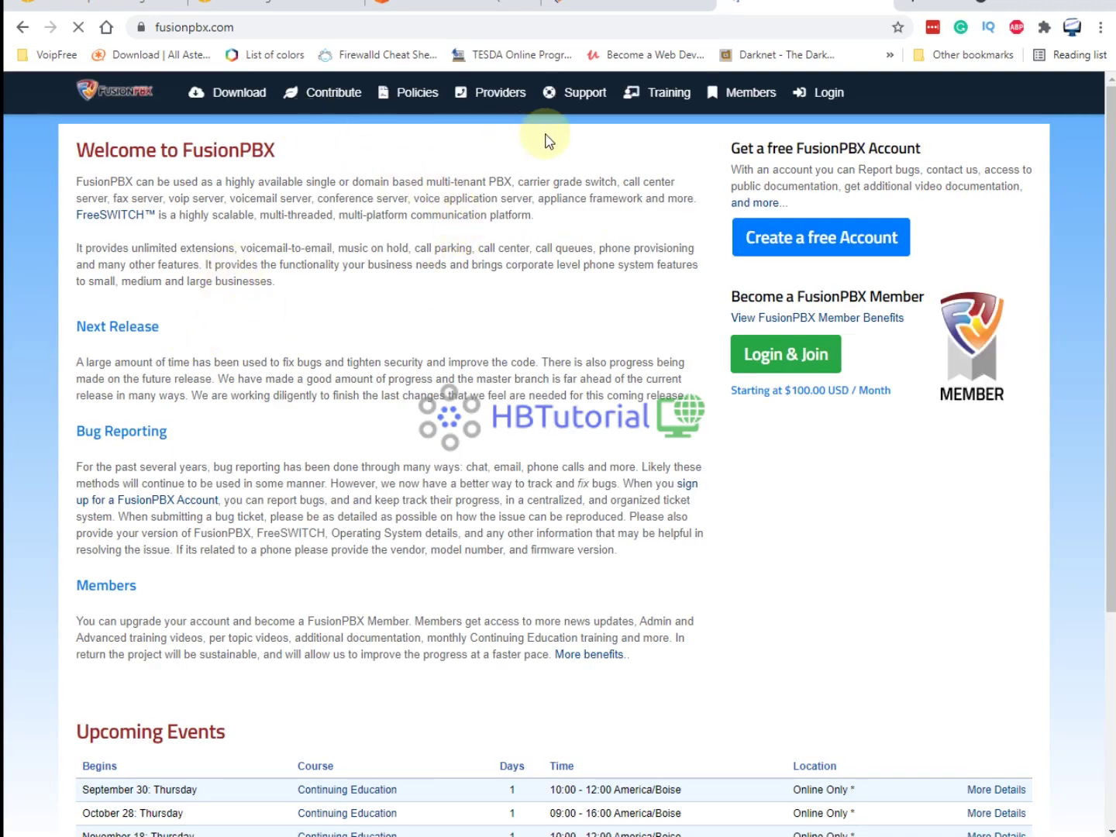
Browse the FusionPBX Download page.
left_click(238, 99)
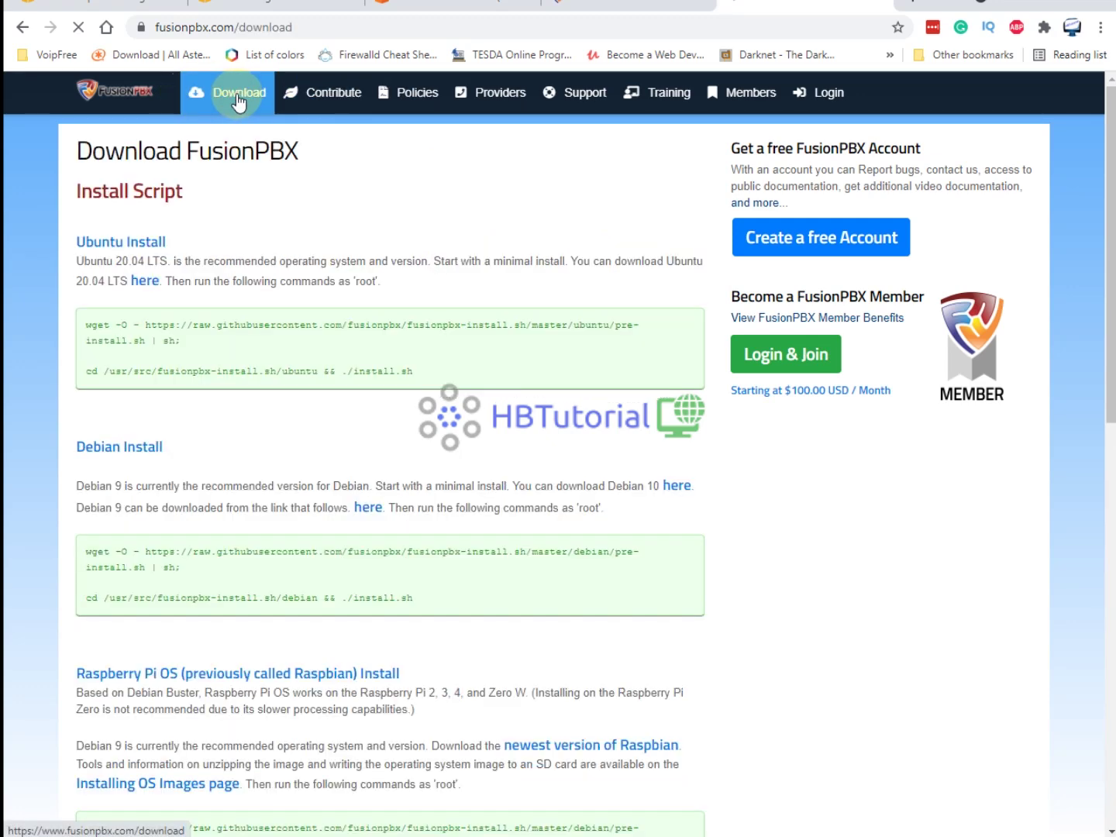
scroll(406, 569, "down", 12)
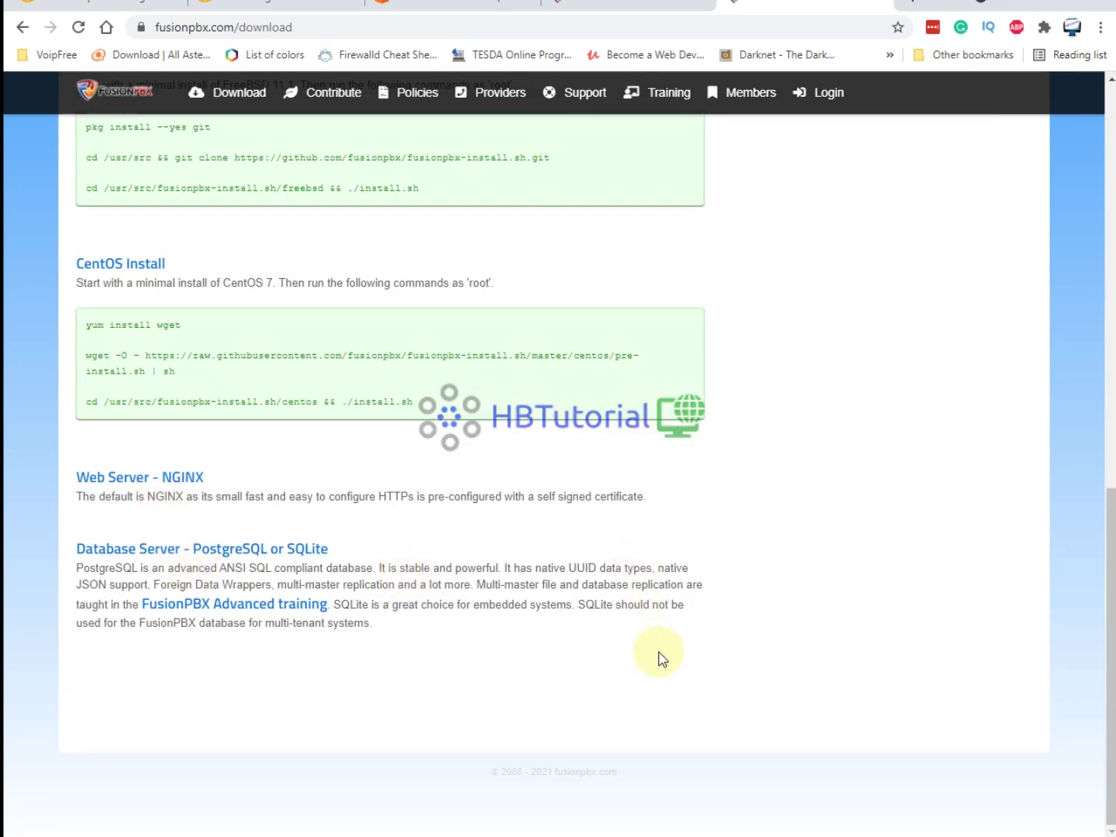
scroll(663, 658, "up", 7)
scroll(663, 658, "up", 5)
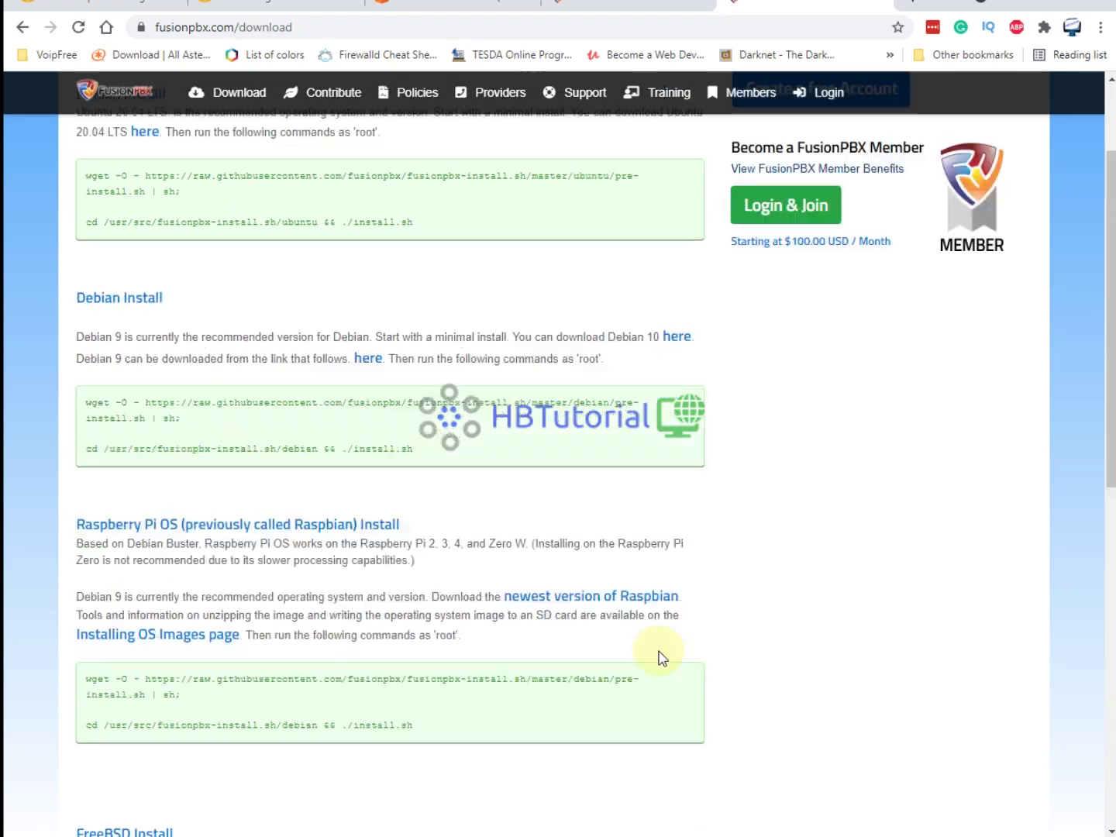
Open the FusionPBX Support page and look over its paid services.
left_click(558, 93)
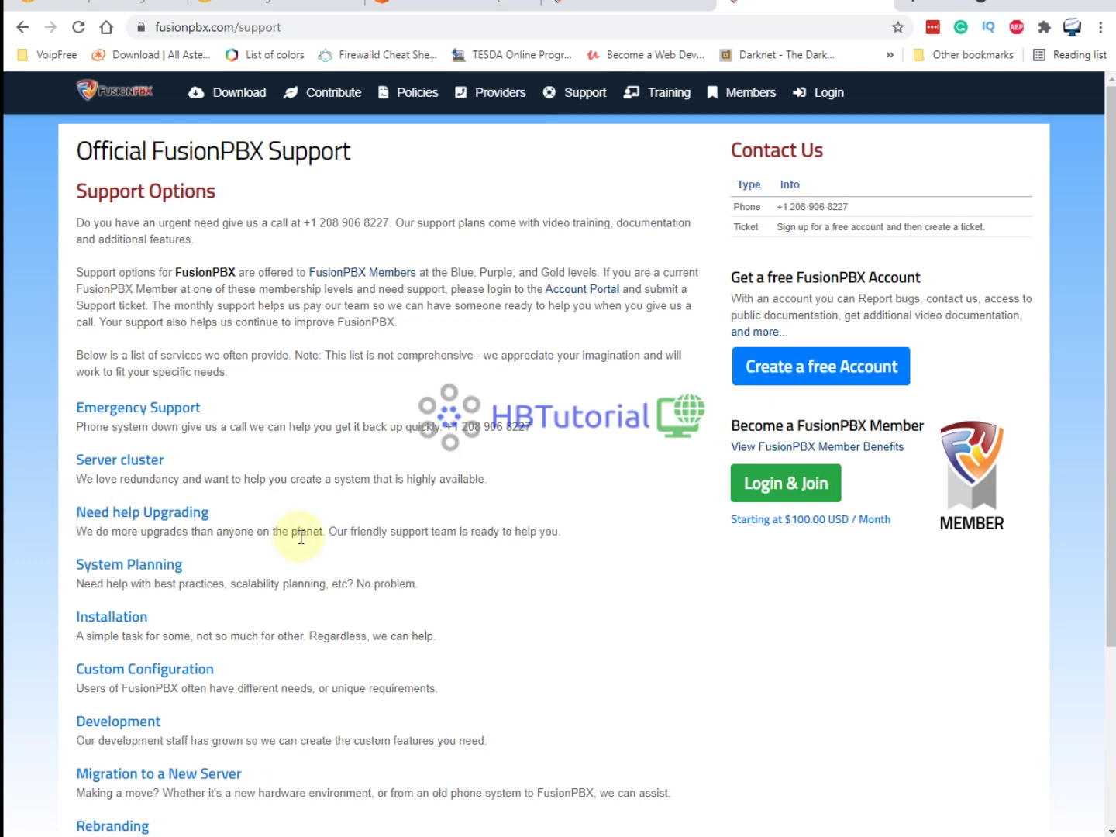
scroll(301, 537, "down", 5)
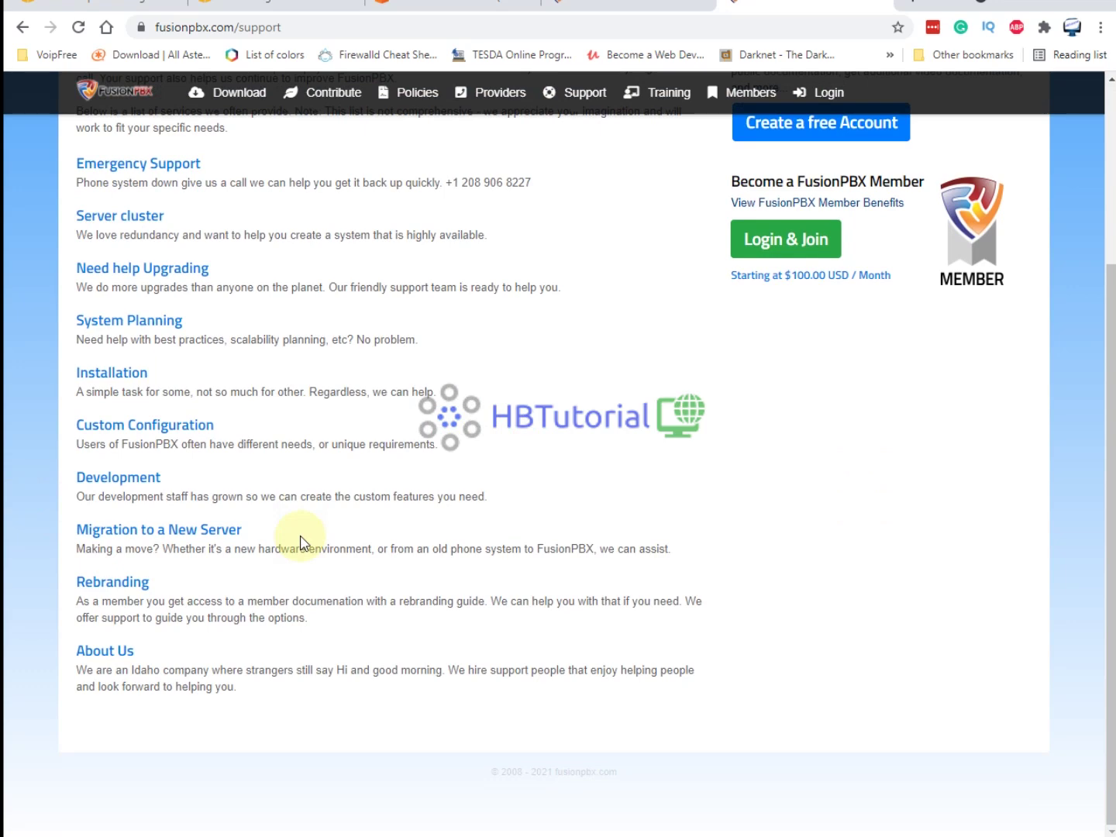
scroll(368, 439, "up", 5)
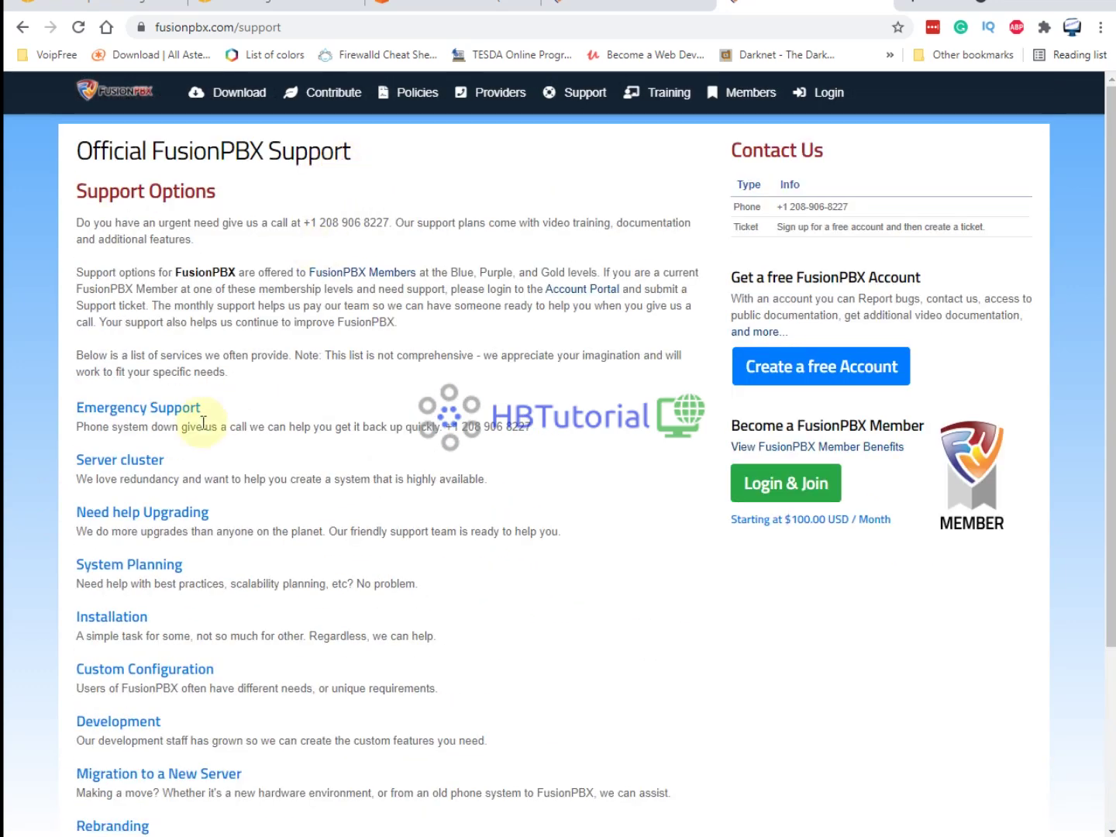
scroll(276, 431, "down", 3)
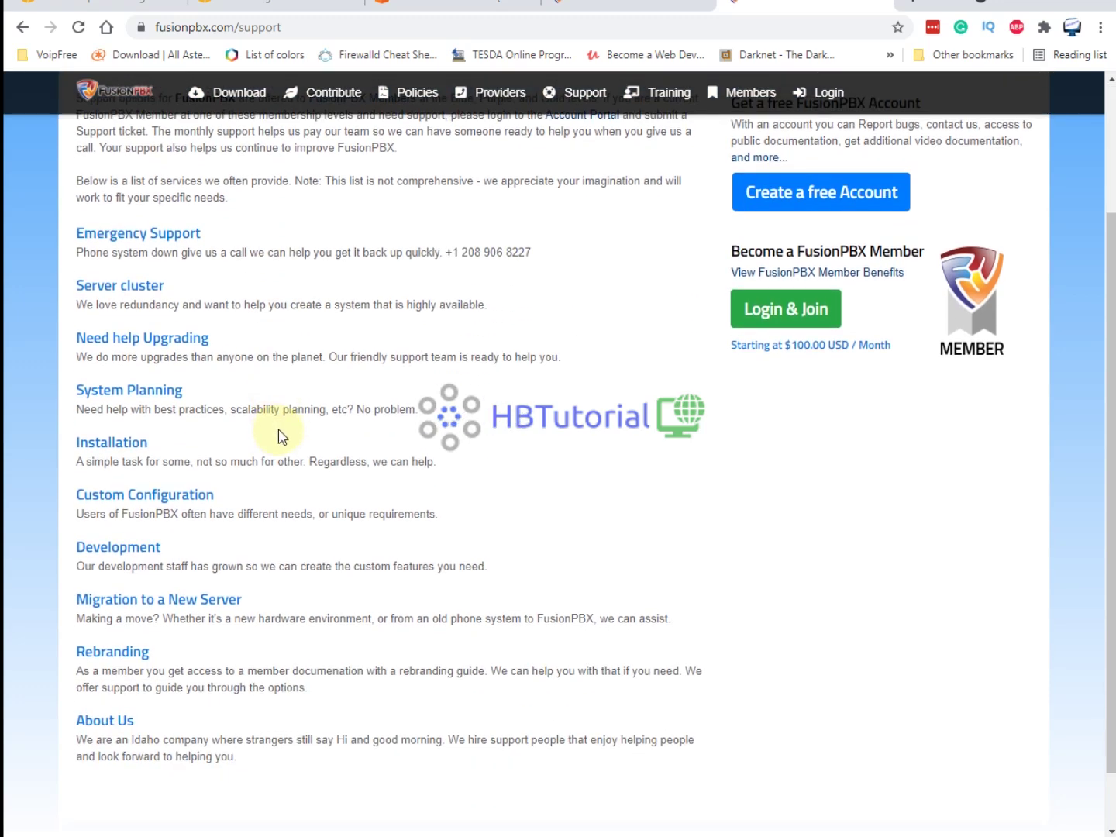
scroll(281, 435, "up", 3)
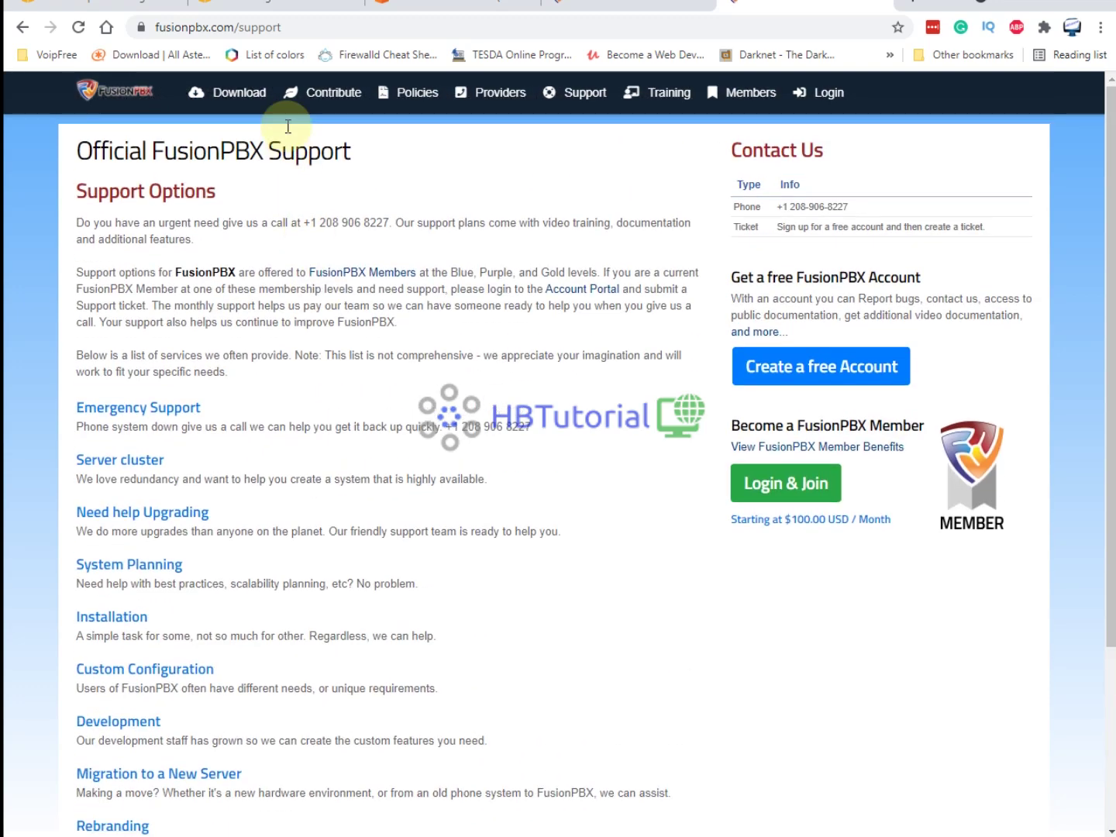
left_click(256, 29)
Search the web for 'fusionpbx ssl' to reach the docs Let's Encrypt page.
type("fuxionpb")
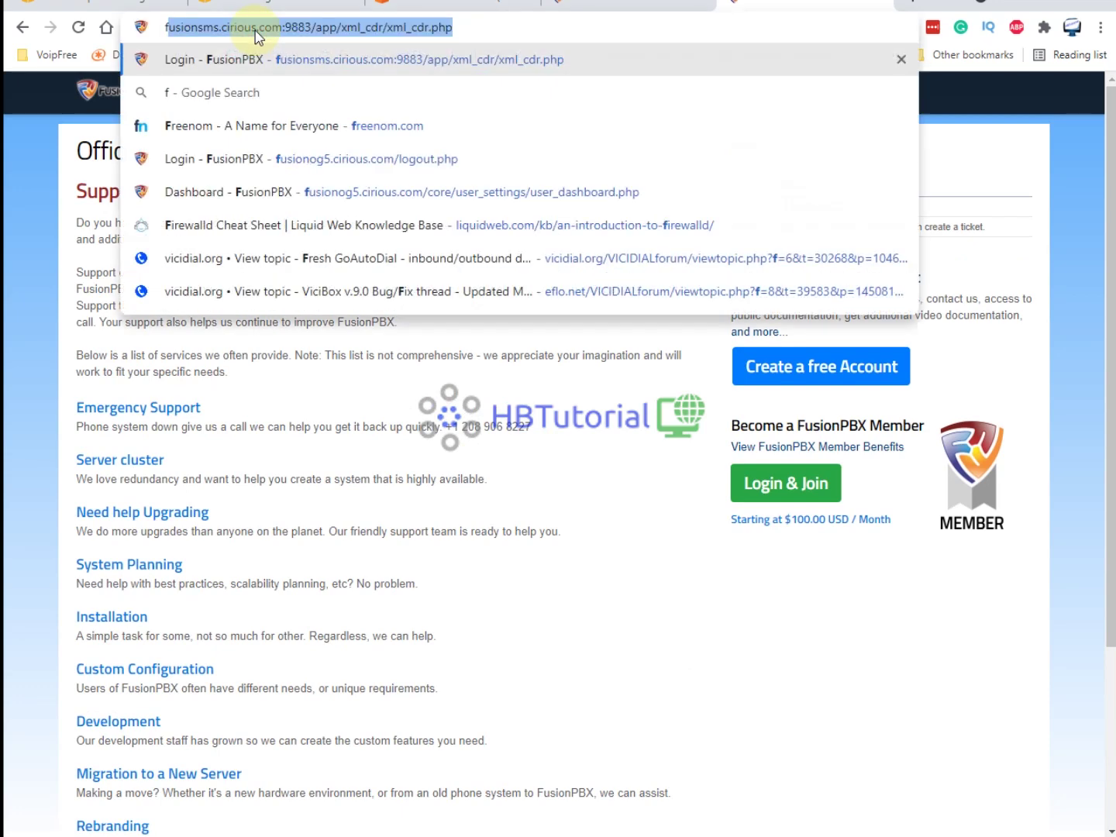
type("x ssl")
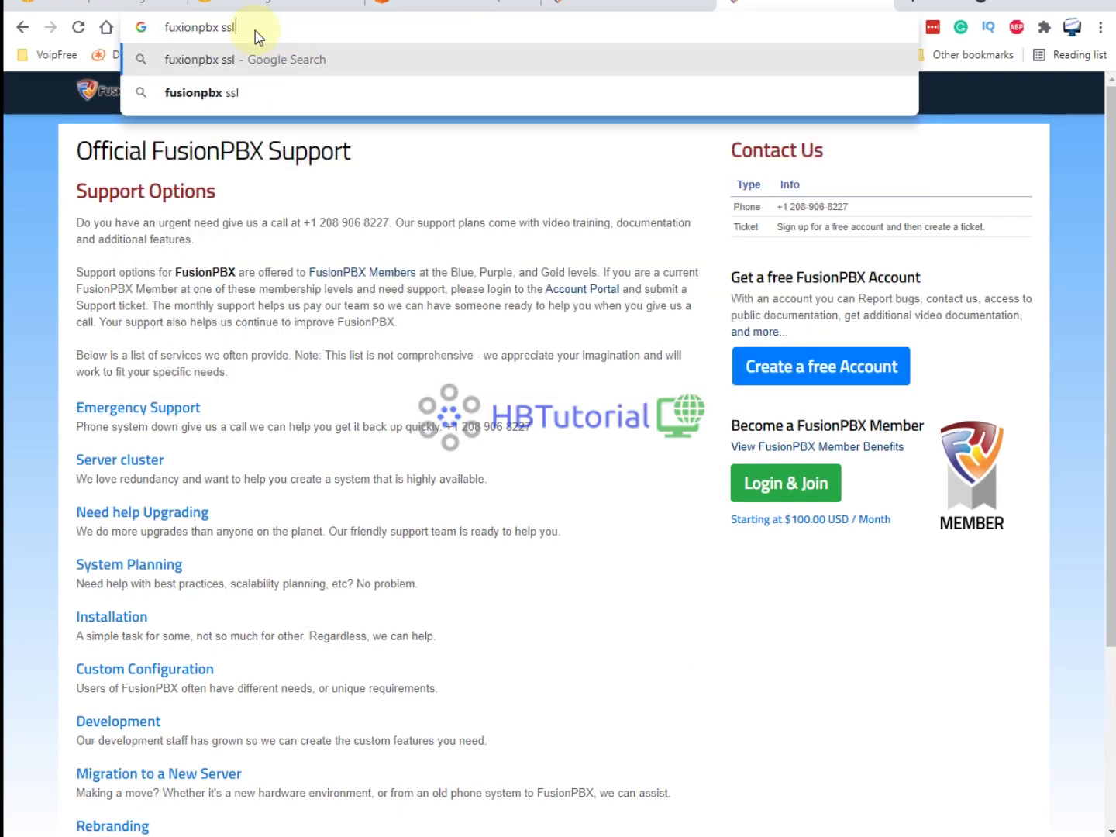
key("Return")
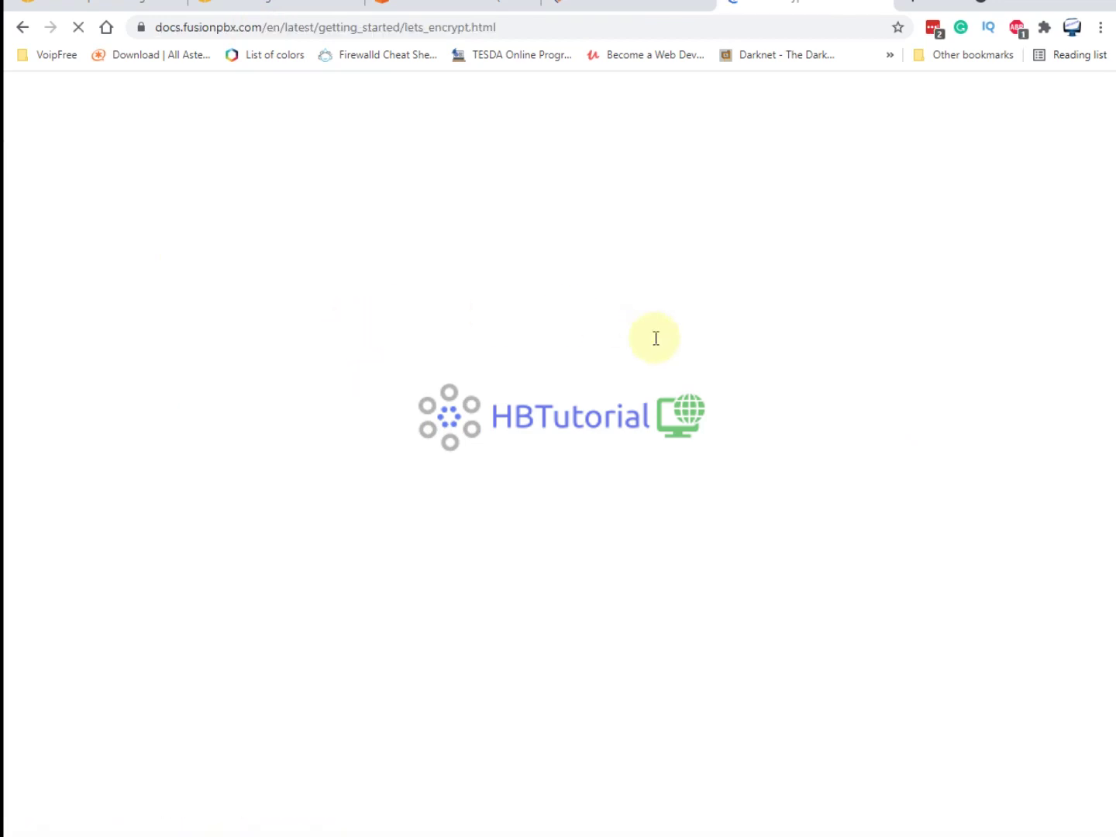
scroll(655, 387, "down", 2)
scroll(655, 410, "up", 3)
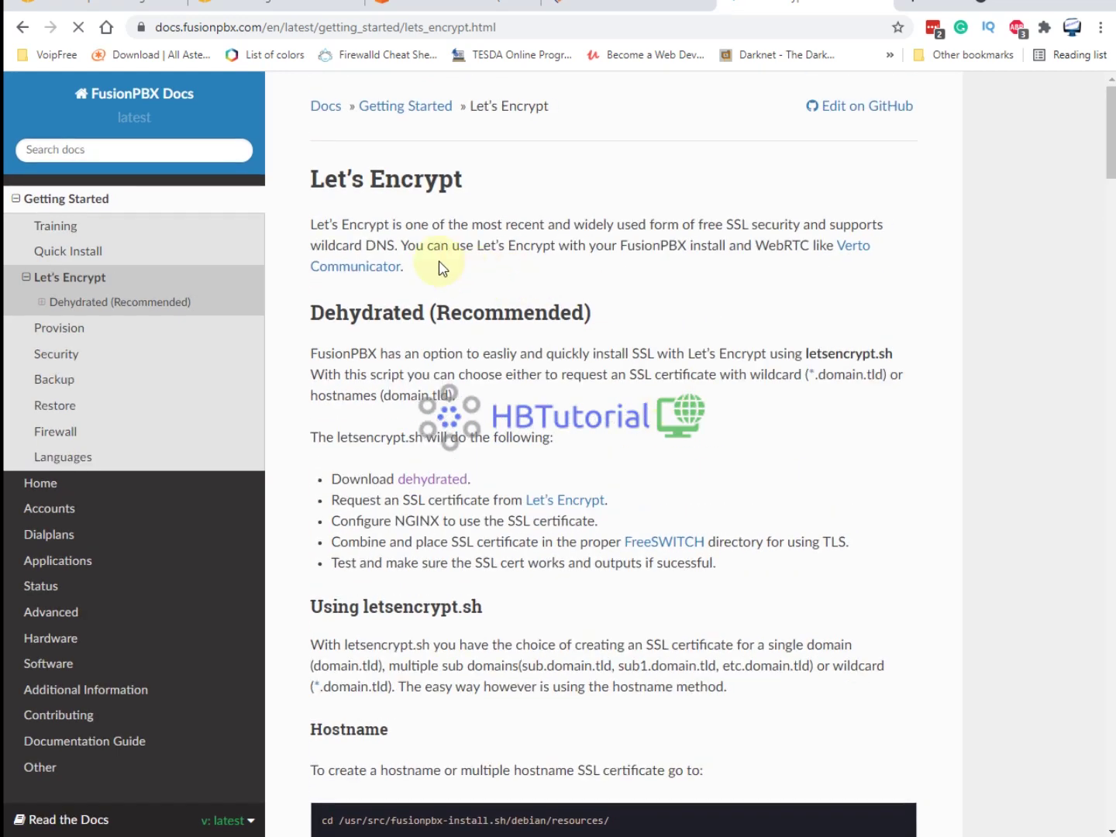
Read through the Let's Encrypt intro, NGINX step and letsencrypt.sh instructions.
left_click_drag(406, 245, 905, 502)
left_click(905, 503)
left_click_drag(392, 224, 861, 612)
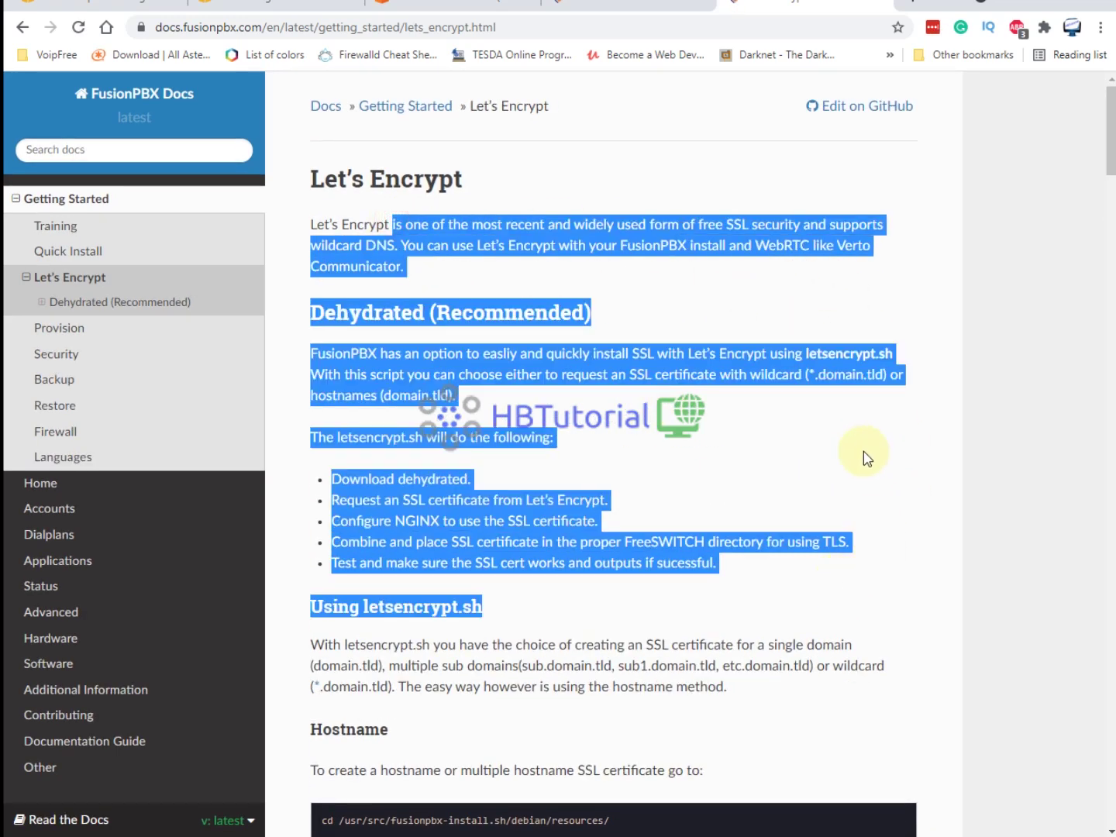
left_click(861, 456)
scroll(862, 456, "down", 3)
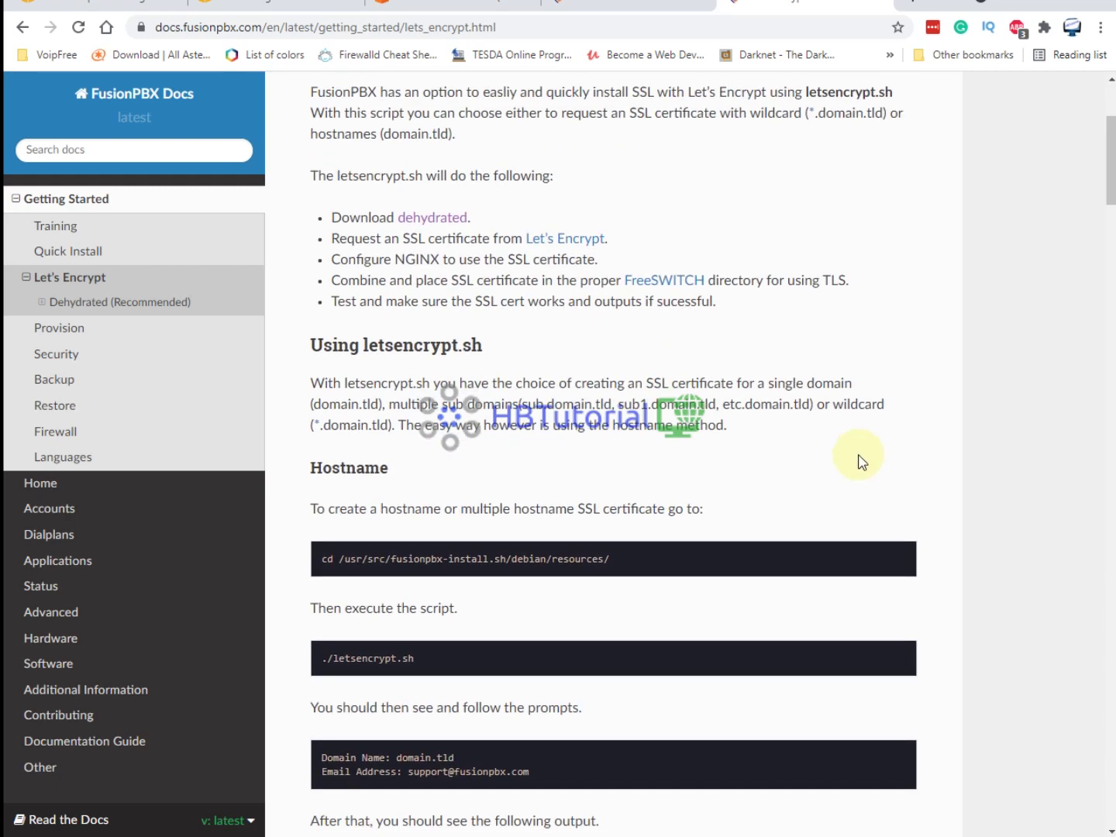
scroll(838, 473, "down", 3)
left_click_drag(449, 305, 648, 299)
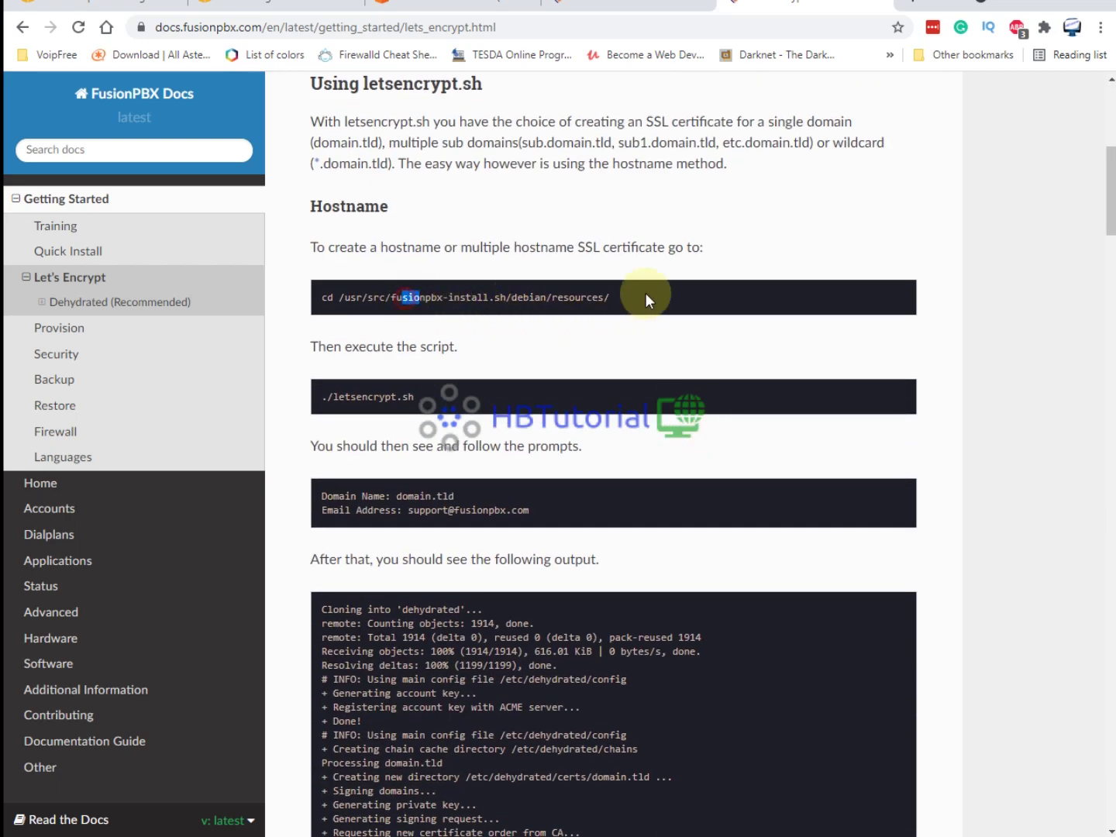
left_click(715, 344)
scroll(673, 492, "up", 3)
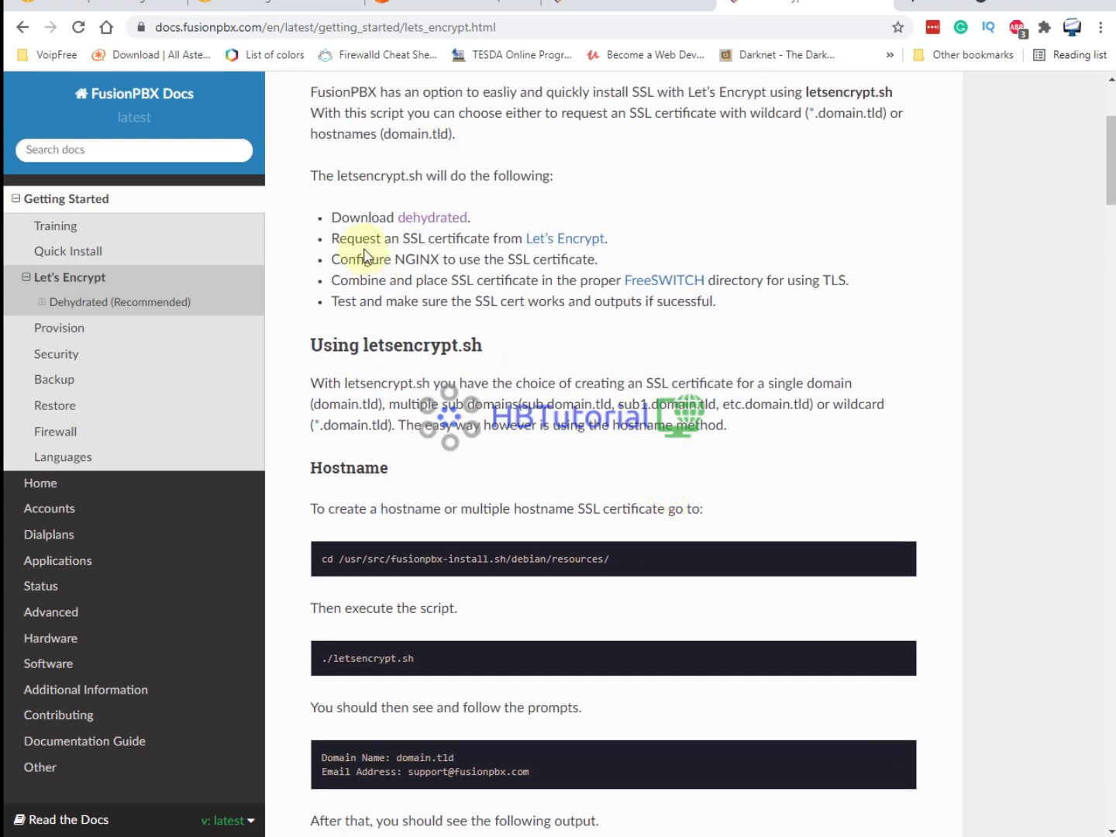
left_click_drag(318, 176, 604, 174)
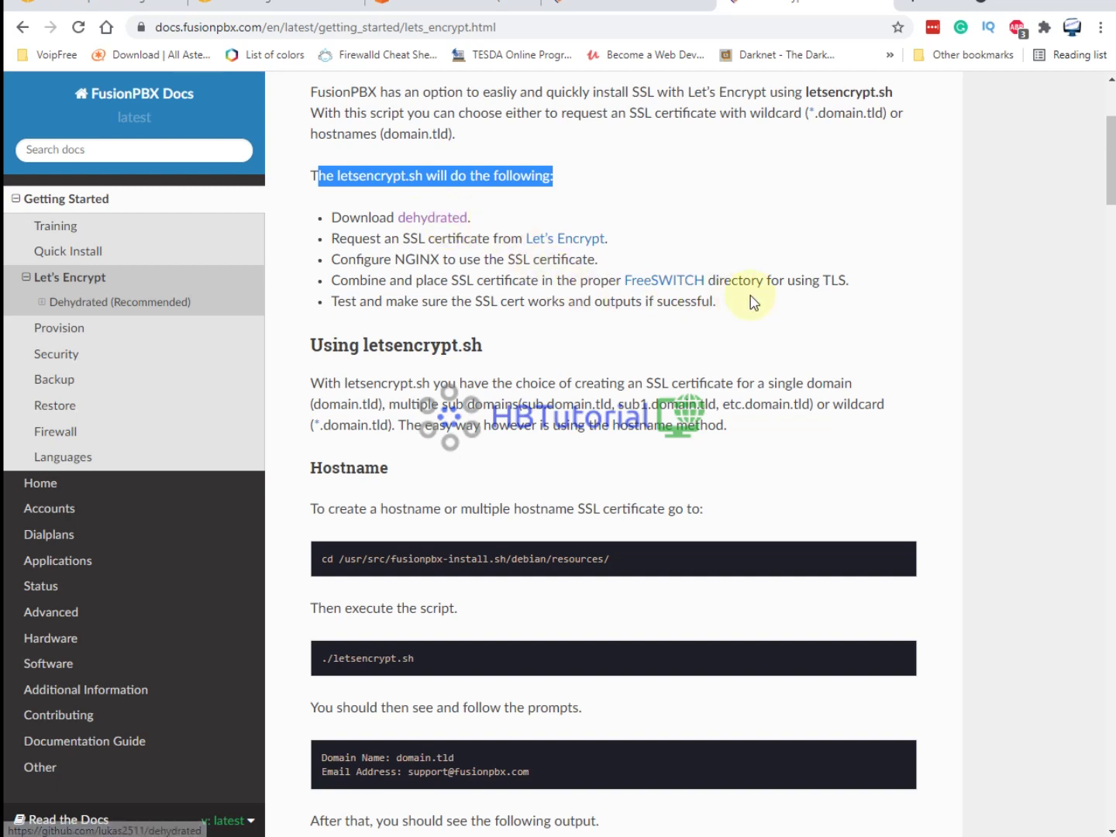
scroll(469, 341, "up", 3)
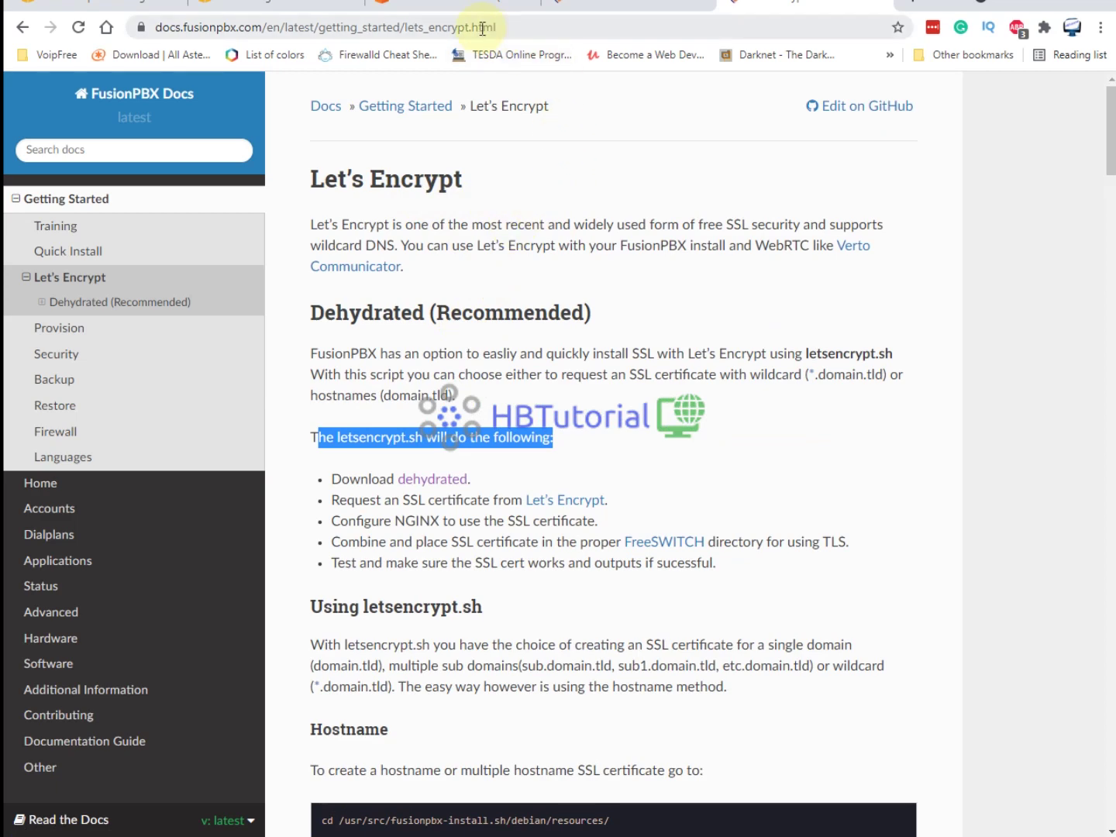
Copy the fusiontestpbx instance's public IPv4 address 46.137.197.68 from the EC2 instances list.
left_click(463, 15)
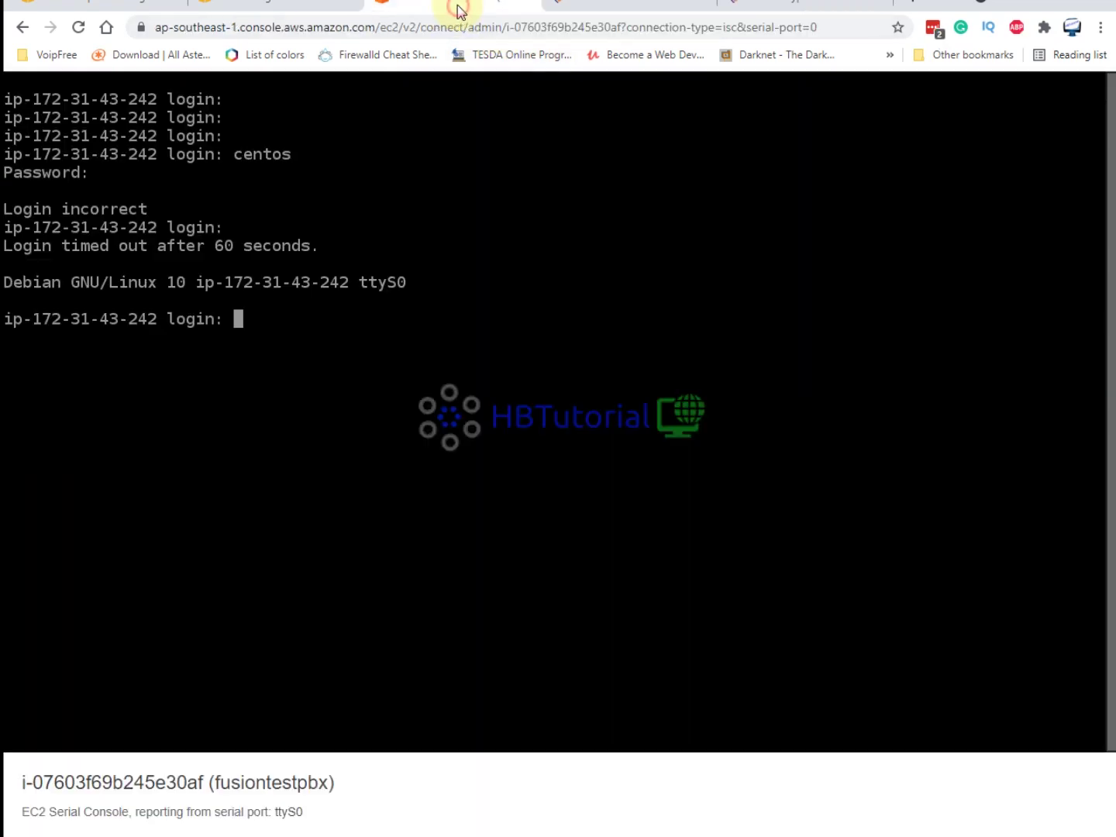
left_click(527, 10)
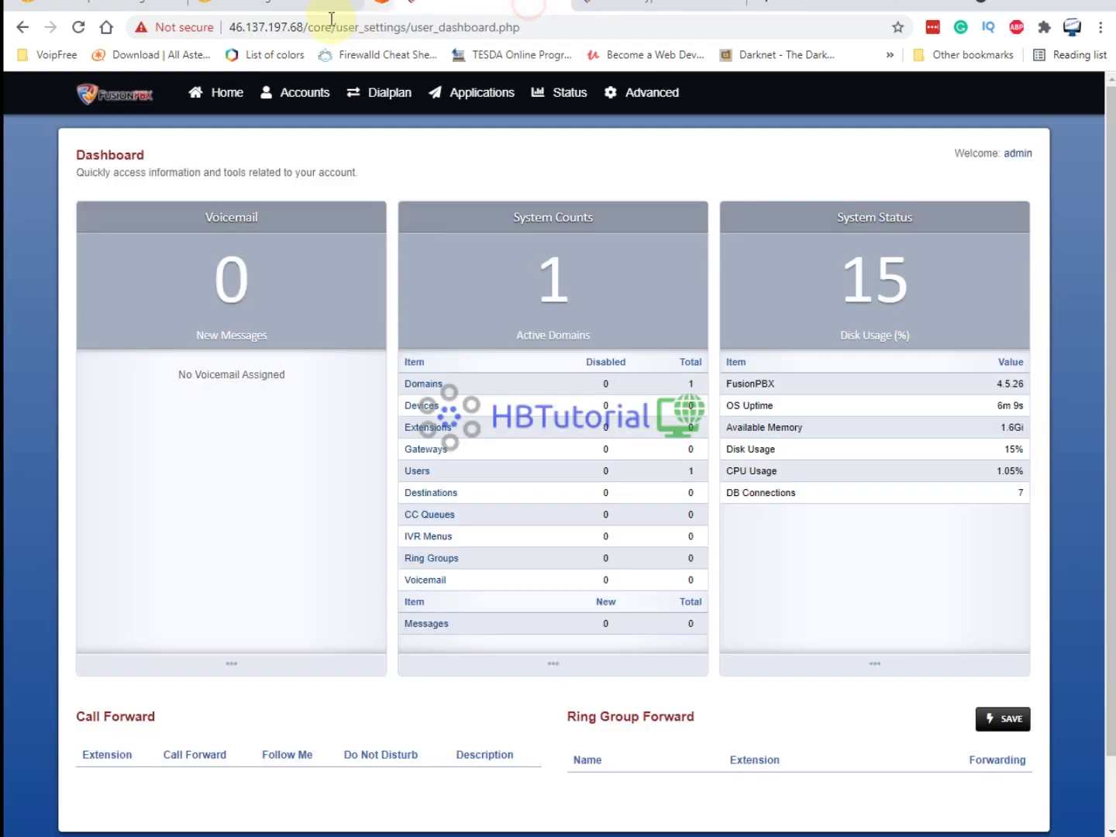
left_click(335, 12)
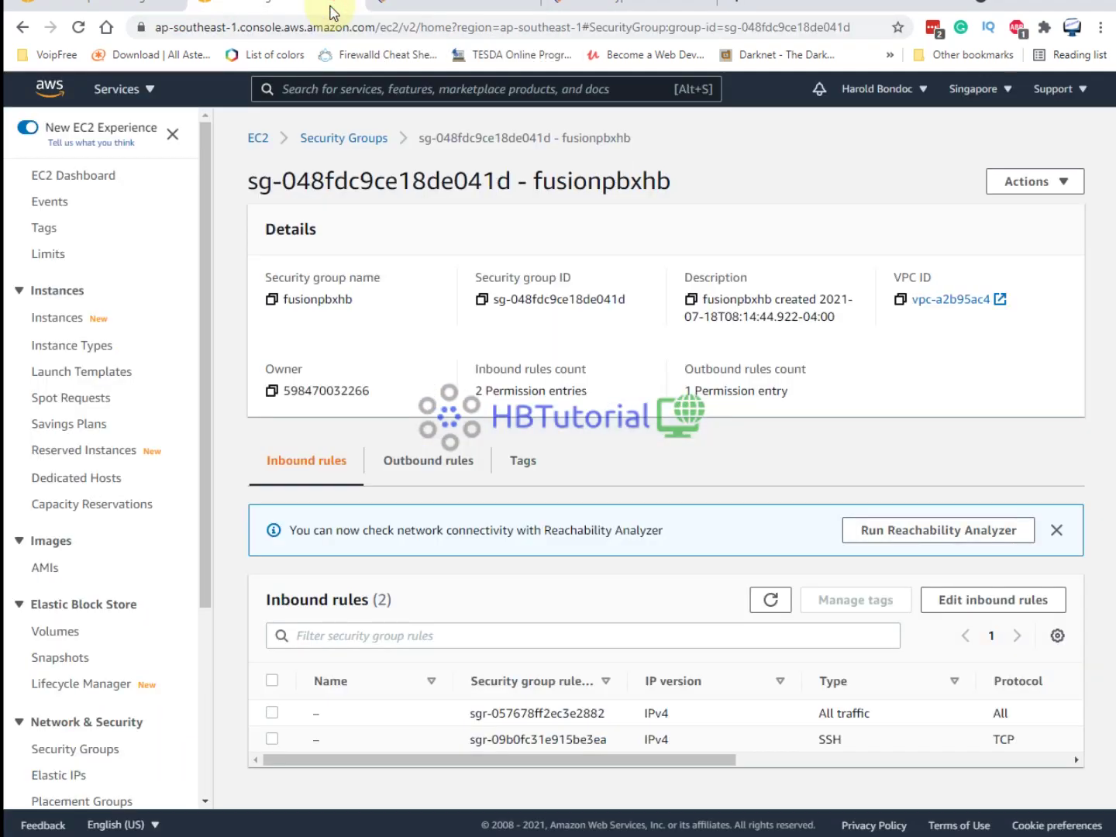
left_click(96, 10)
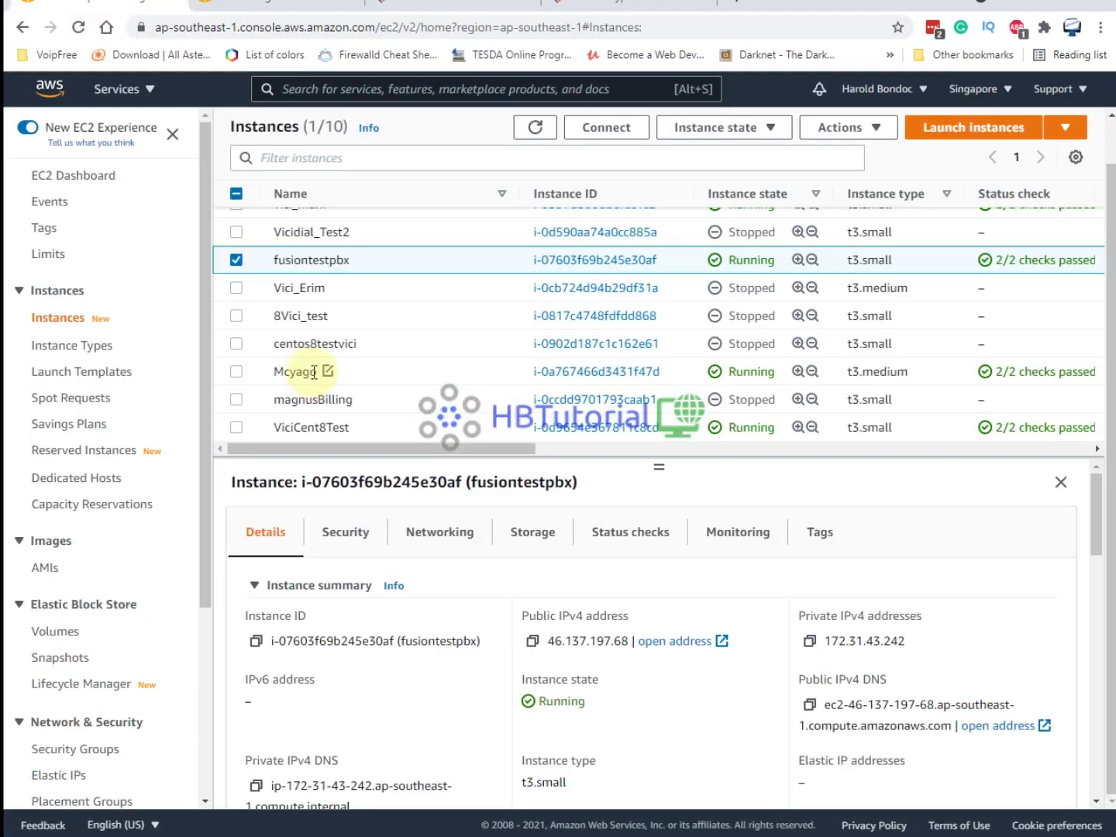
left_click(533, 642)
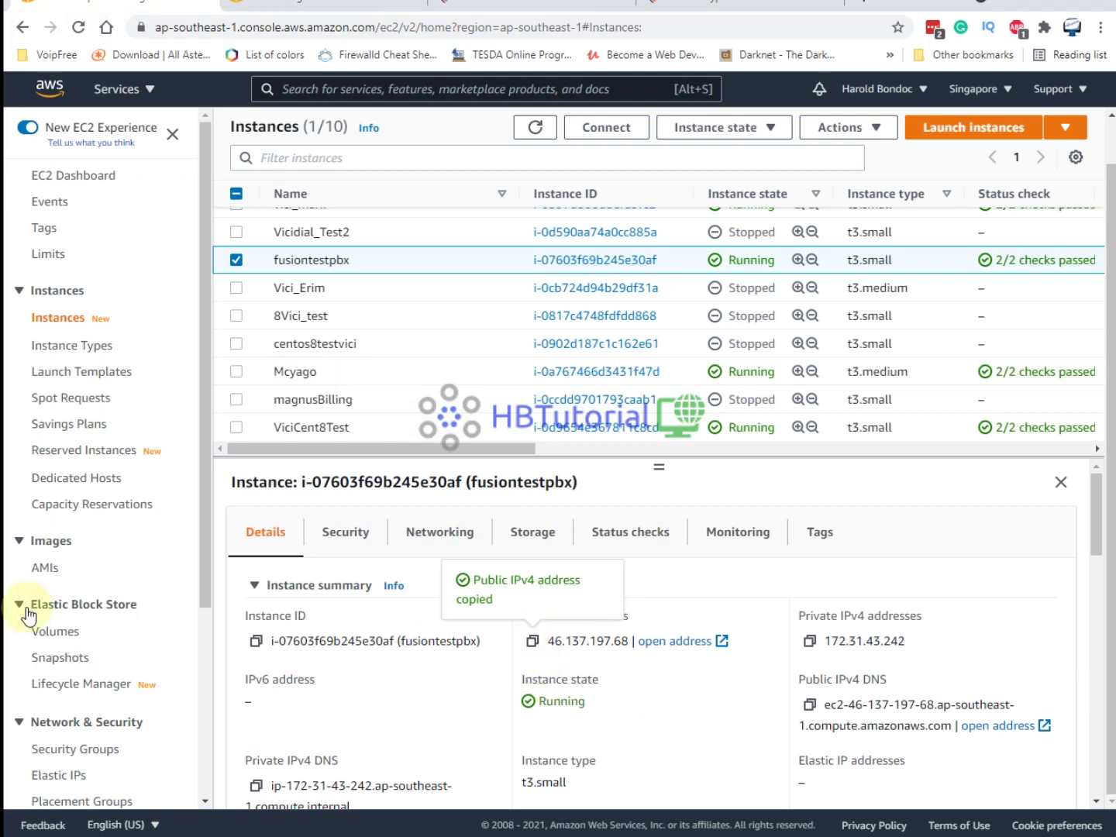
left_click(151, 96)
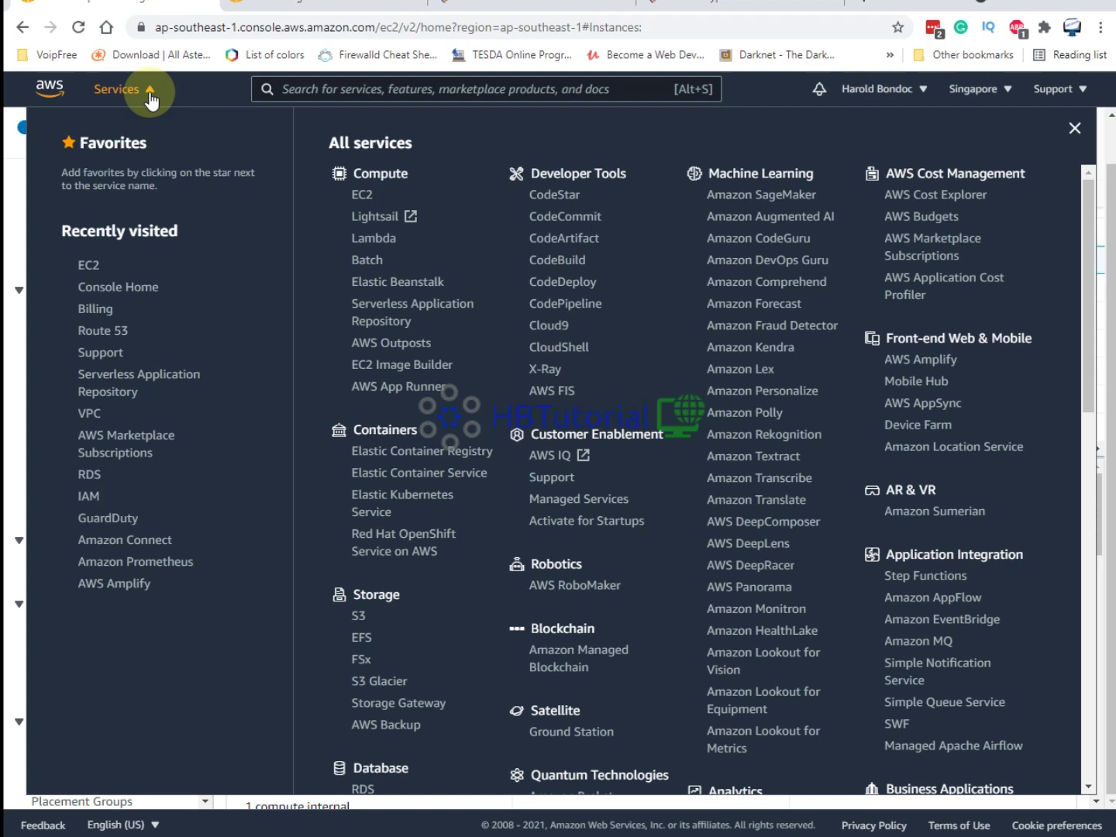
Open Route 53 in a new tab and view the hbtutorial.tk hosted zone's records.
right_click(114, 336)
left_click(158, 352)
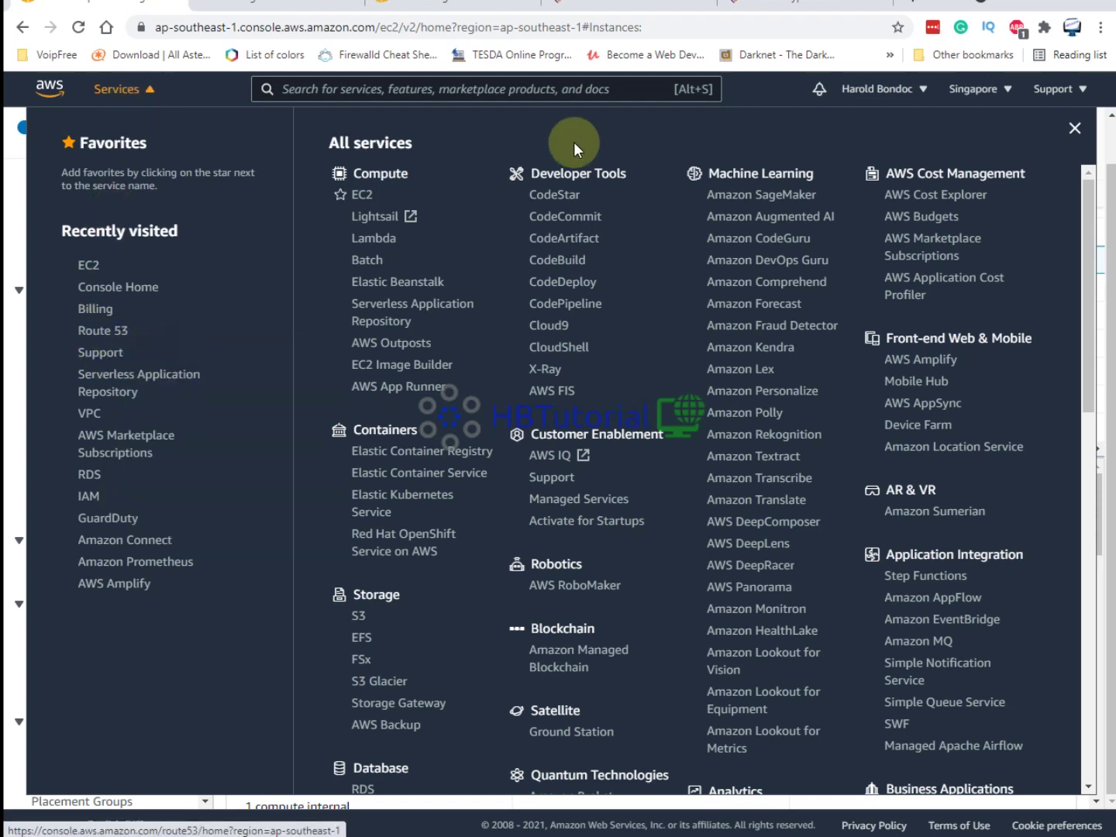
left_click(299, 12)
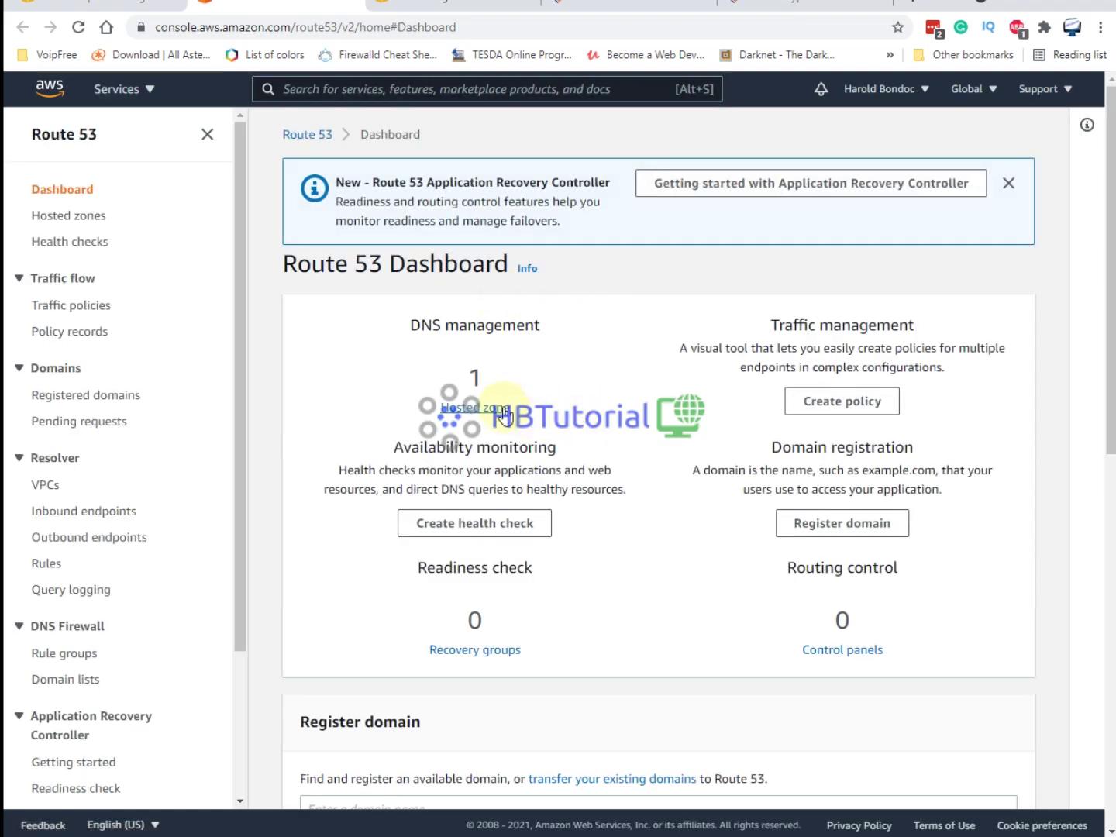
left_click(502, 411)
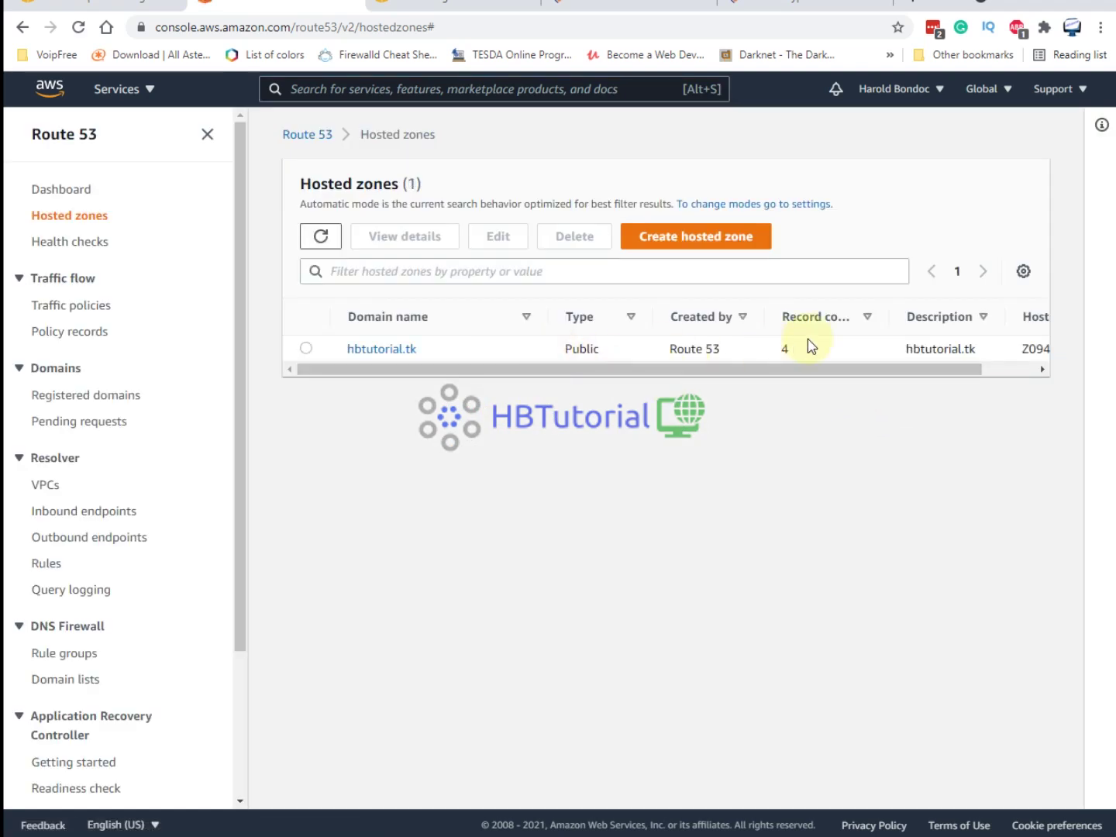
left_click(373, 352)
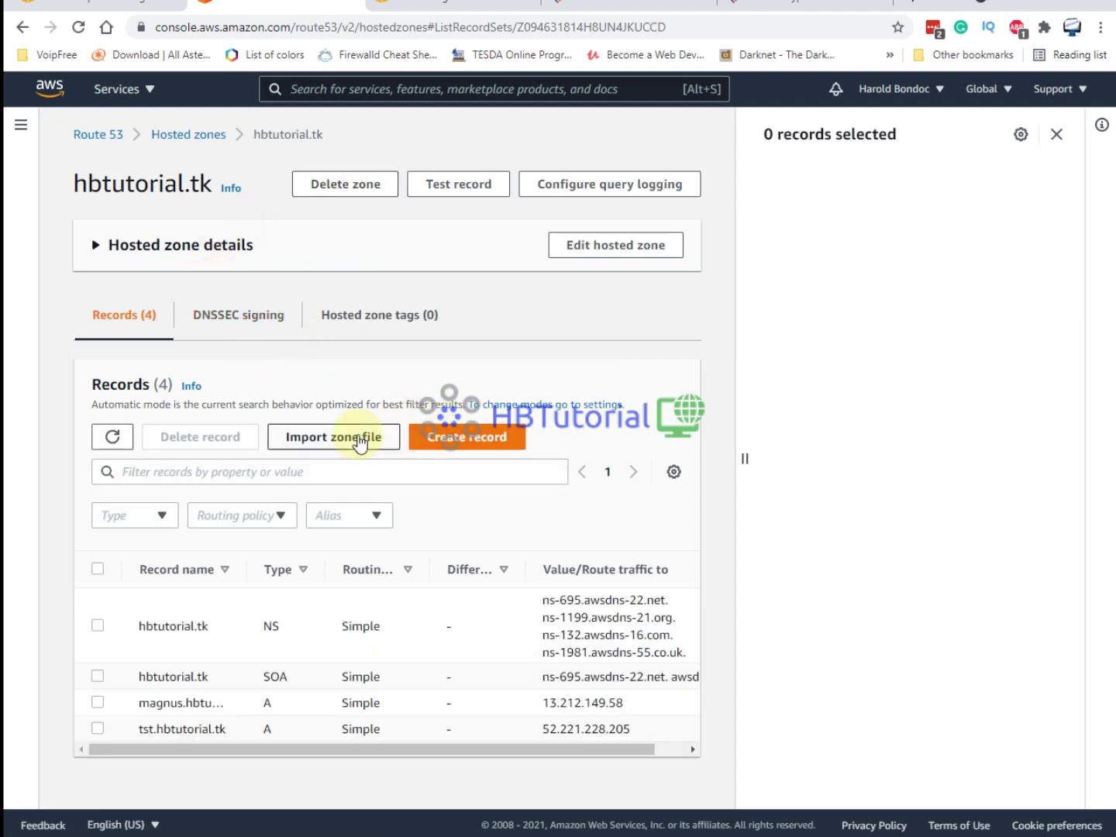
left_click(452, 438)
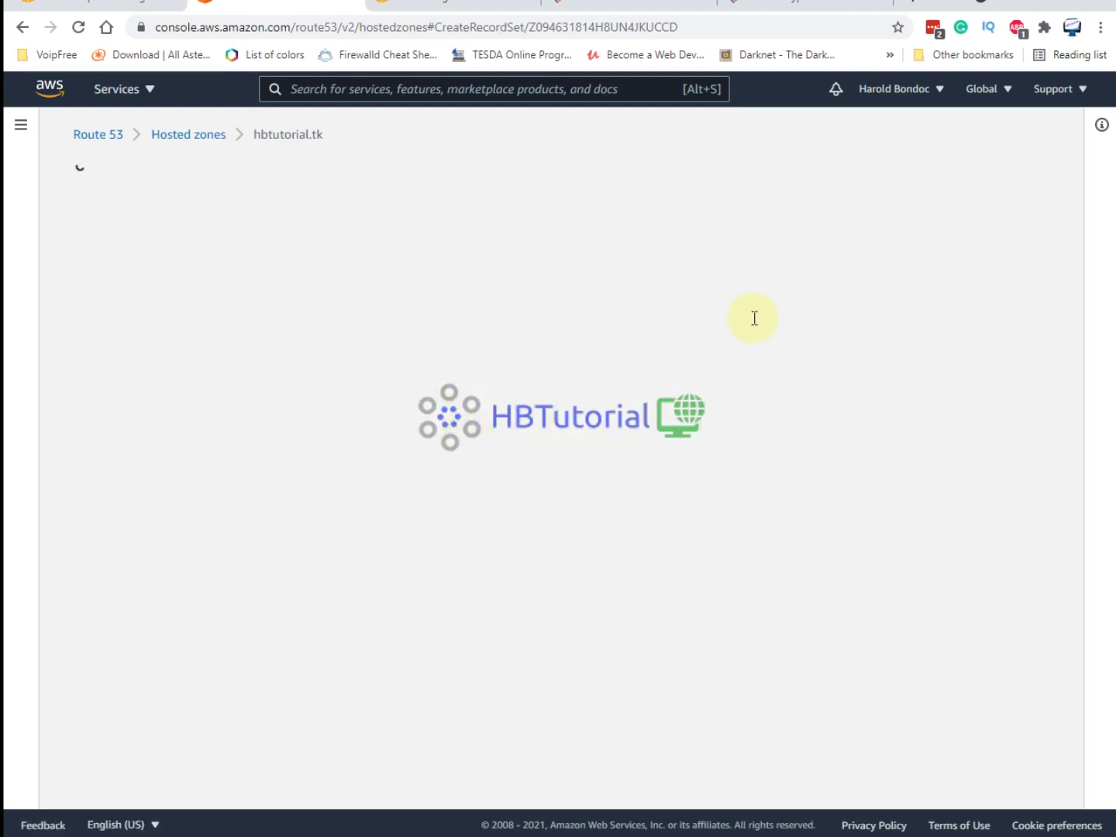
Create an A record named fusionpbx with value 46.137.197.68.
left_click(192, 308)
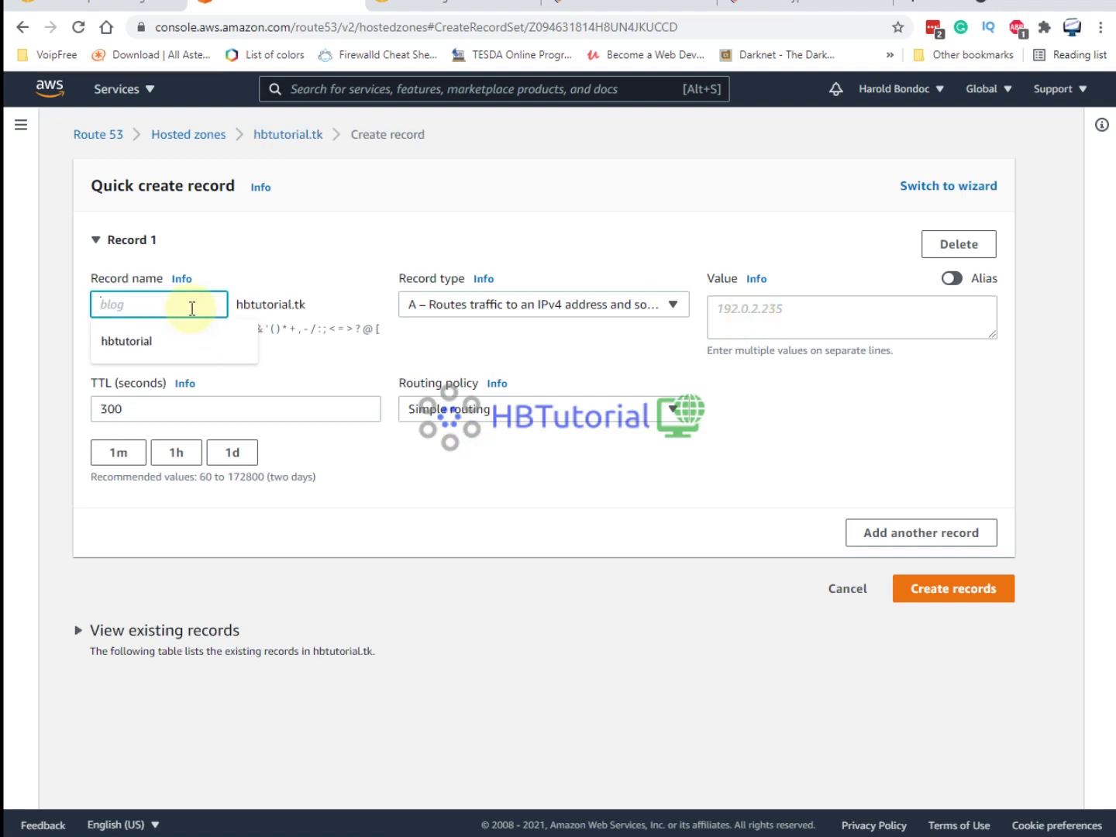
type("fus")
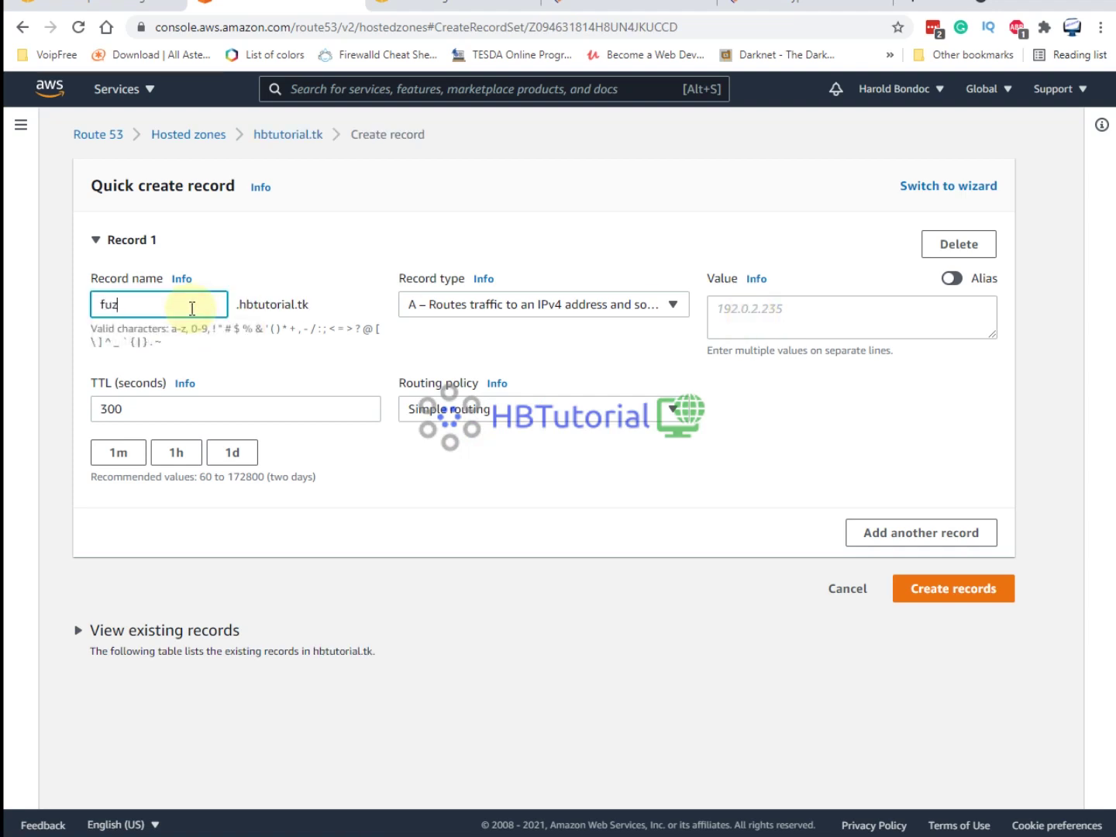
type("ionpbx")
key("Tab")
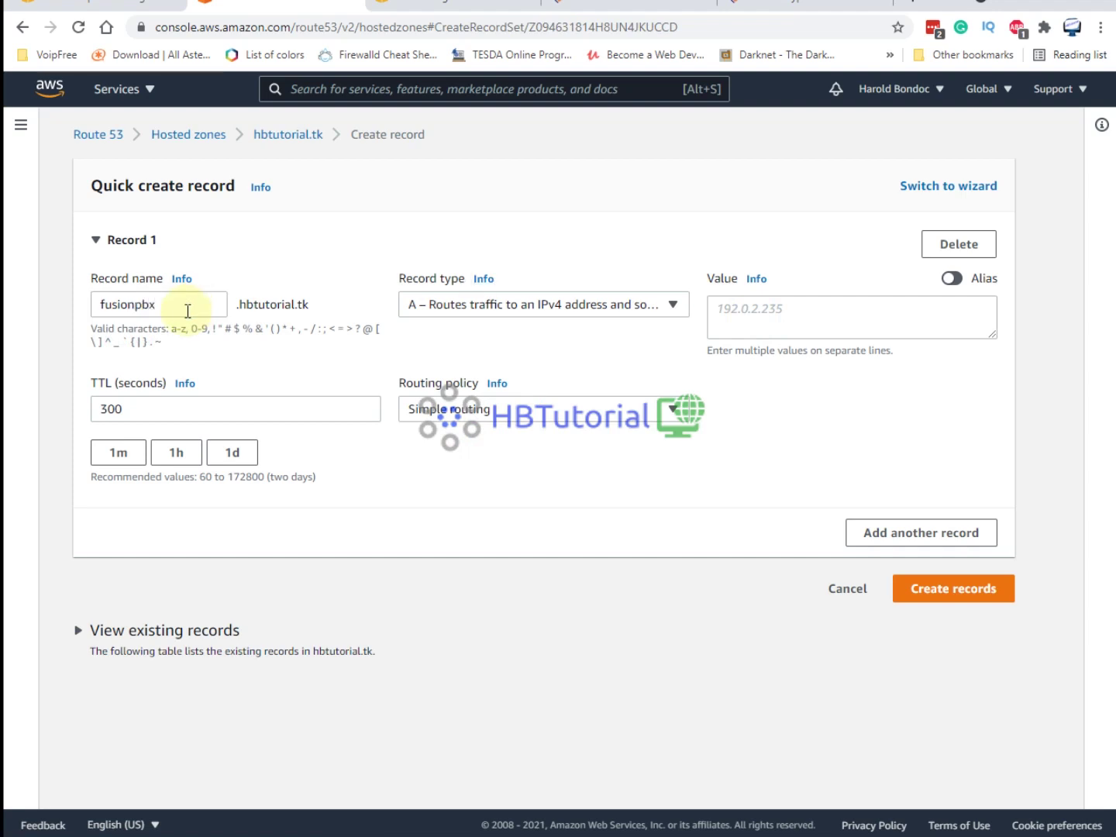
left_click(187, 311)
left_click(771, 326)
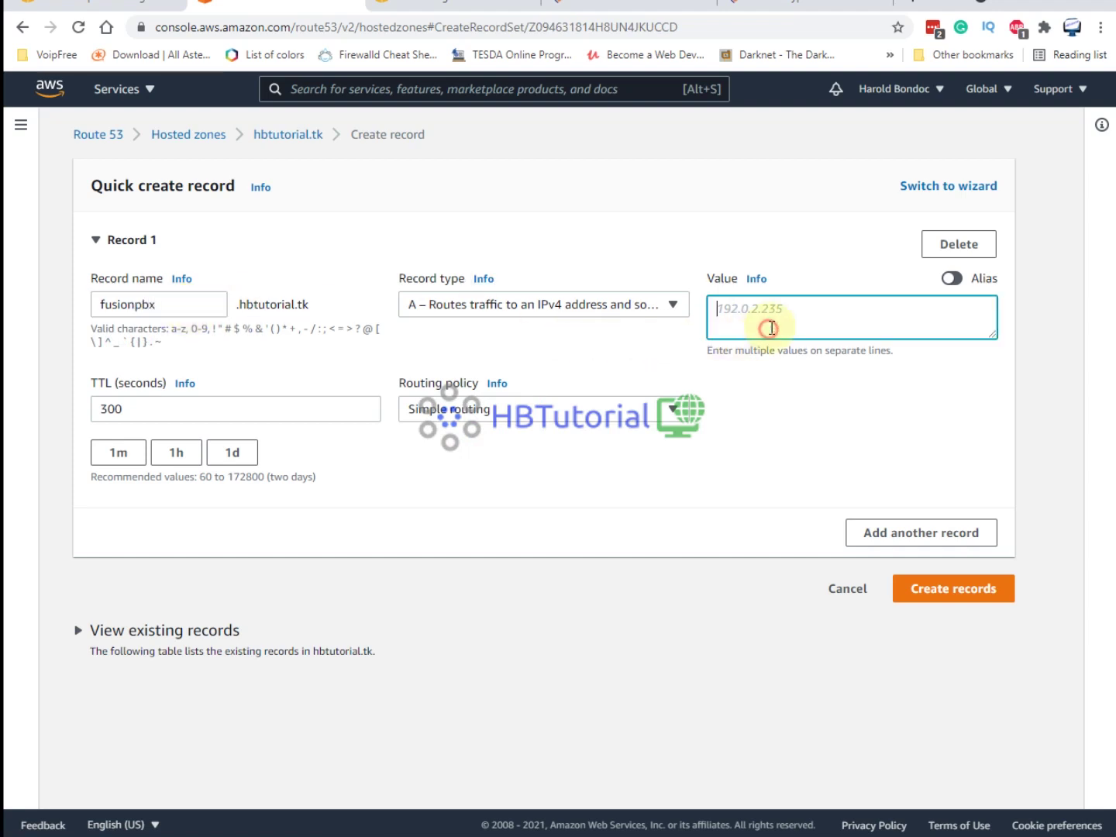
key("ctrl+v")
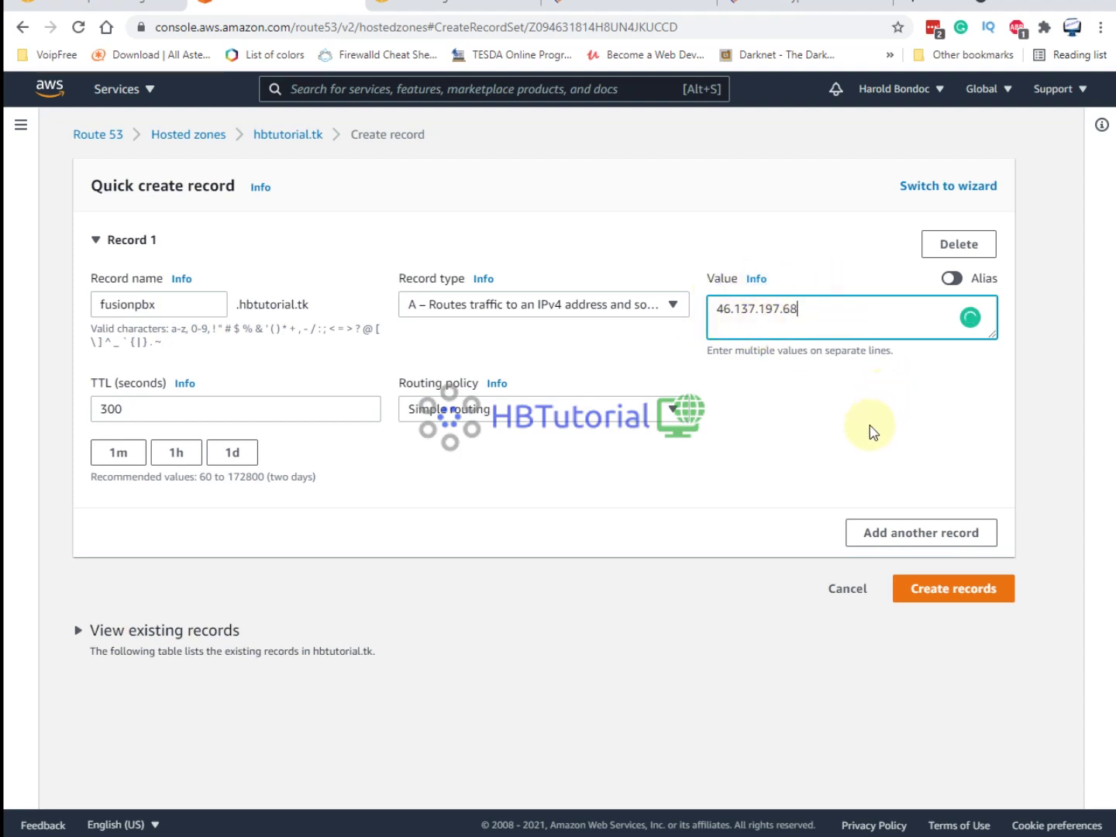
left_click(810, 309)
left_click_drag(811, 310, 691, 310)
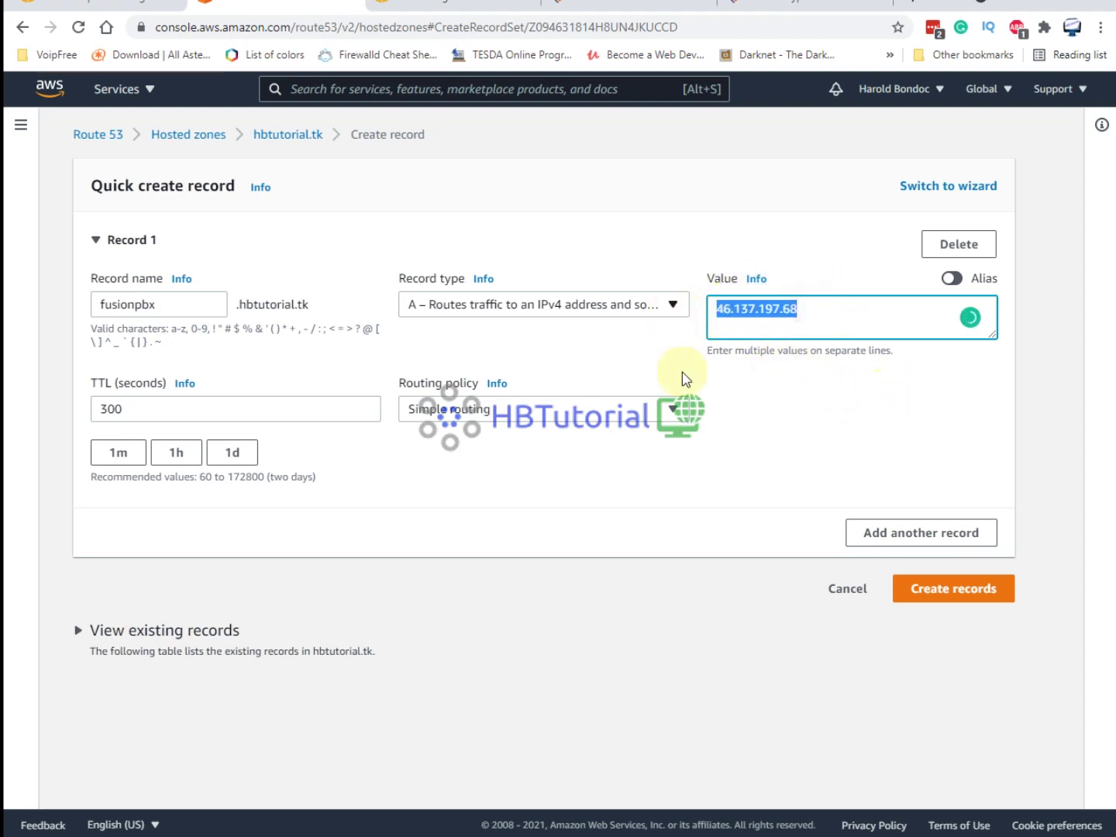
left_click(958, 601)
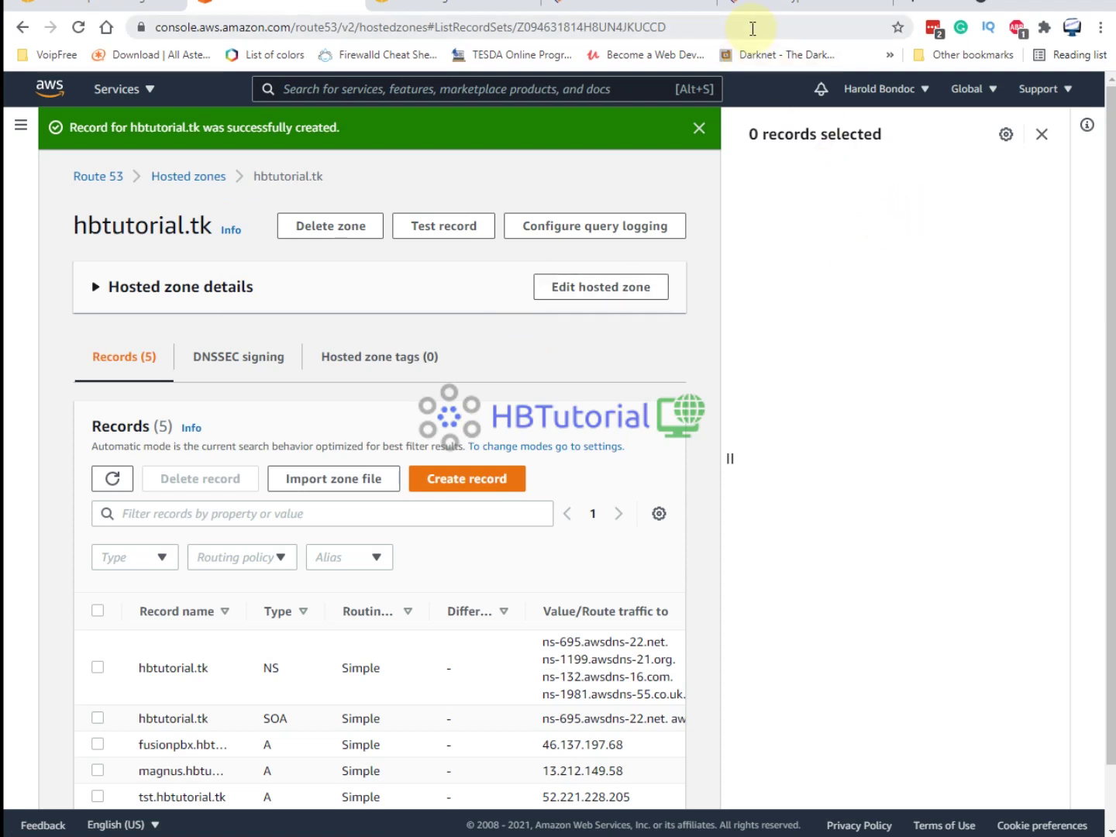
Copy the new record's full name fusionpbx.hbtutorial.tk.
scroll(459, 404, "down", 1)
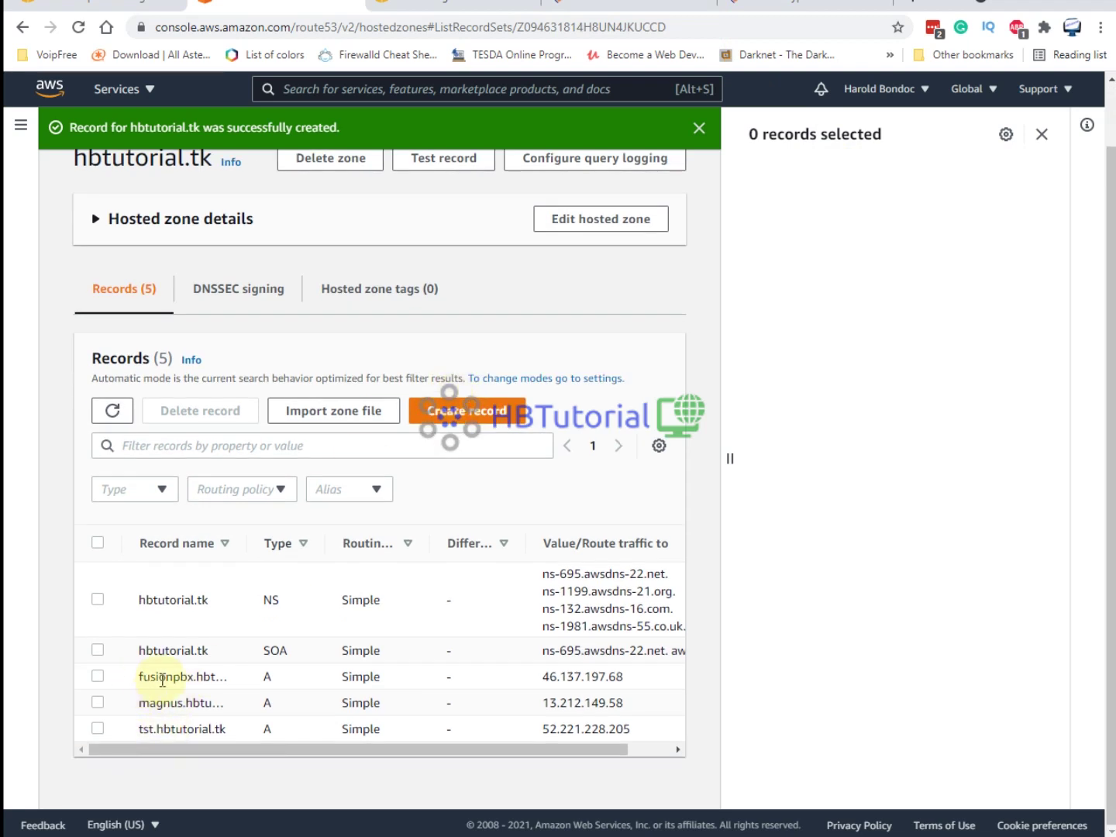
left_click(101, 677)
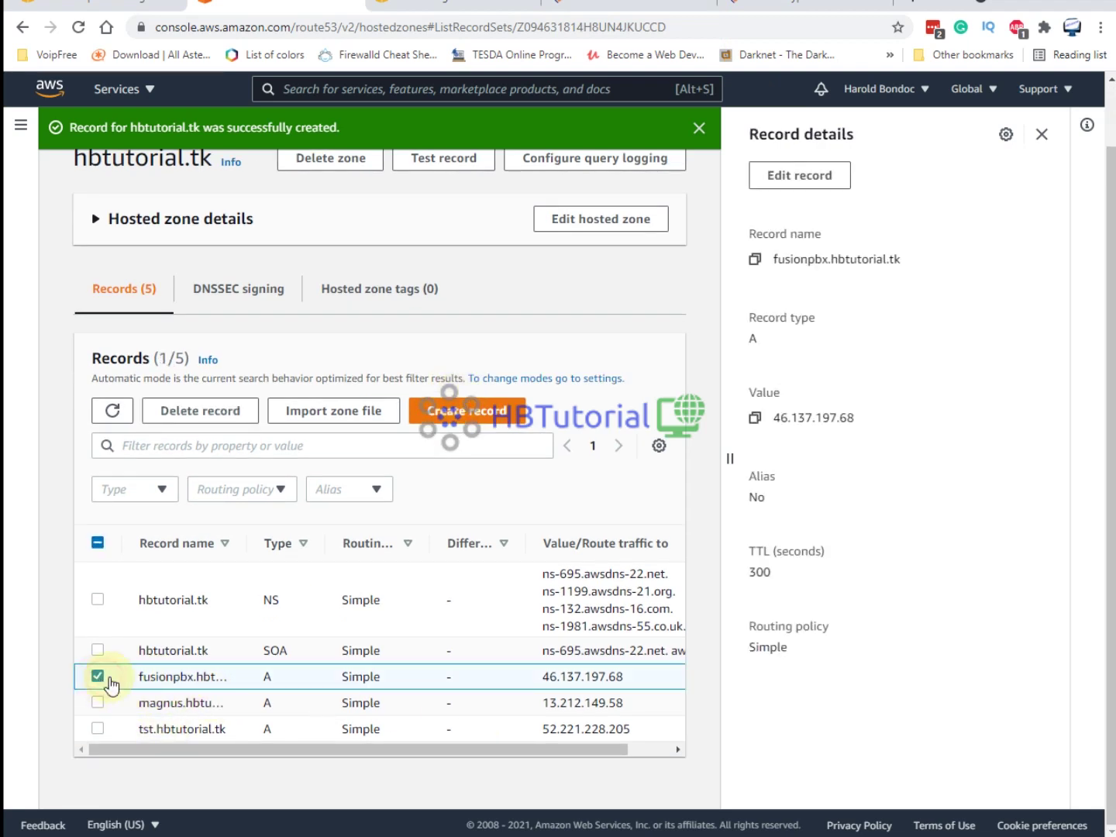
left_click_drag(921, 260, 776, 259)
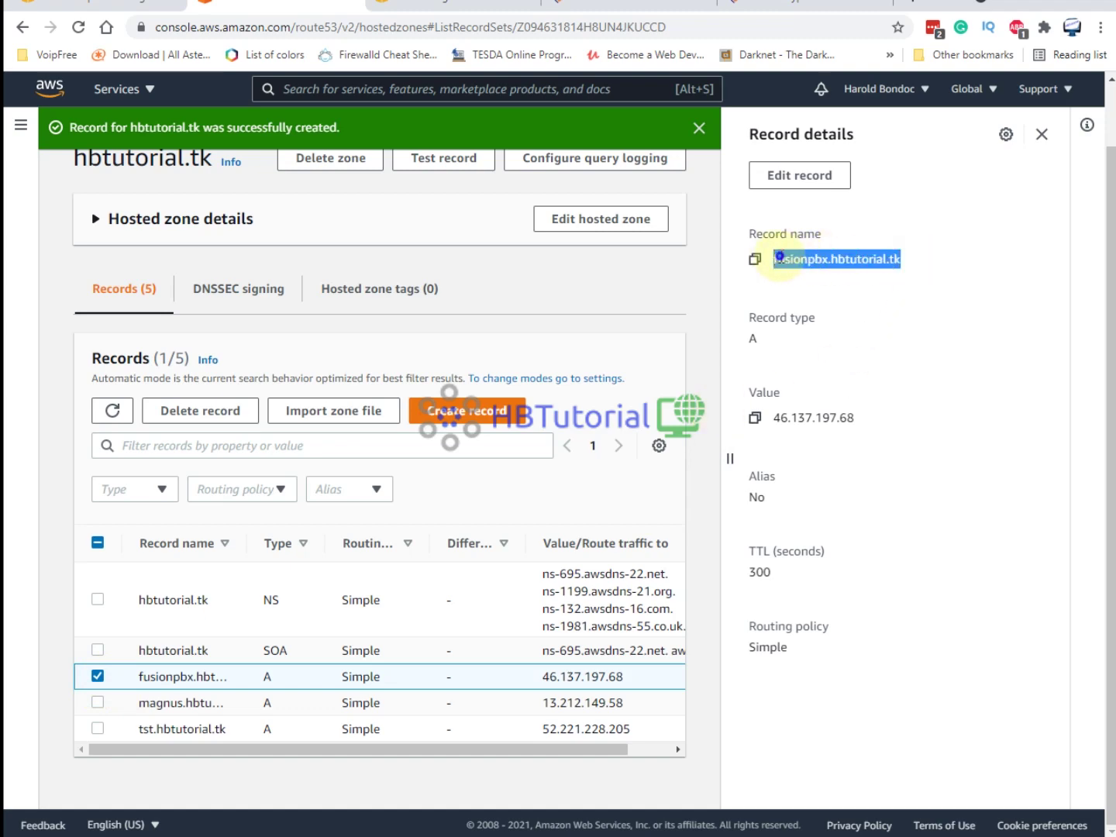
right_click(779, 258)
left_click(755, 259)
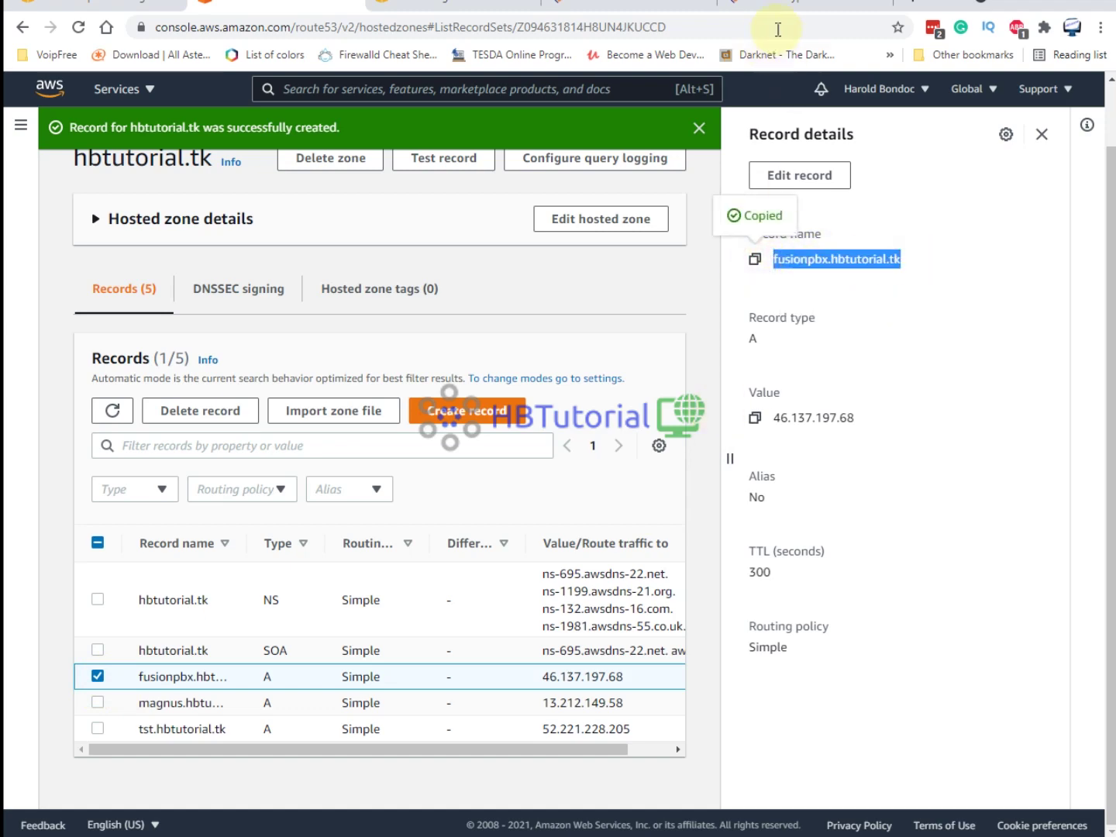
Paste fusionpbx.hbtutorial.tk into a new browser tab's address bar.
left_click(783, 5)
left_click(760, 25)
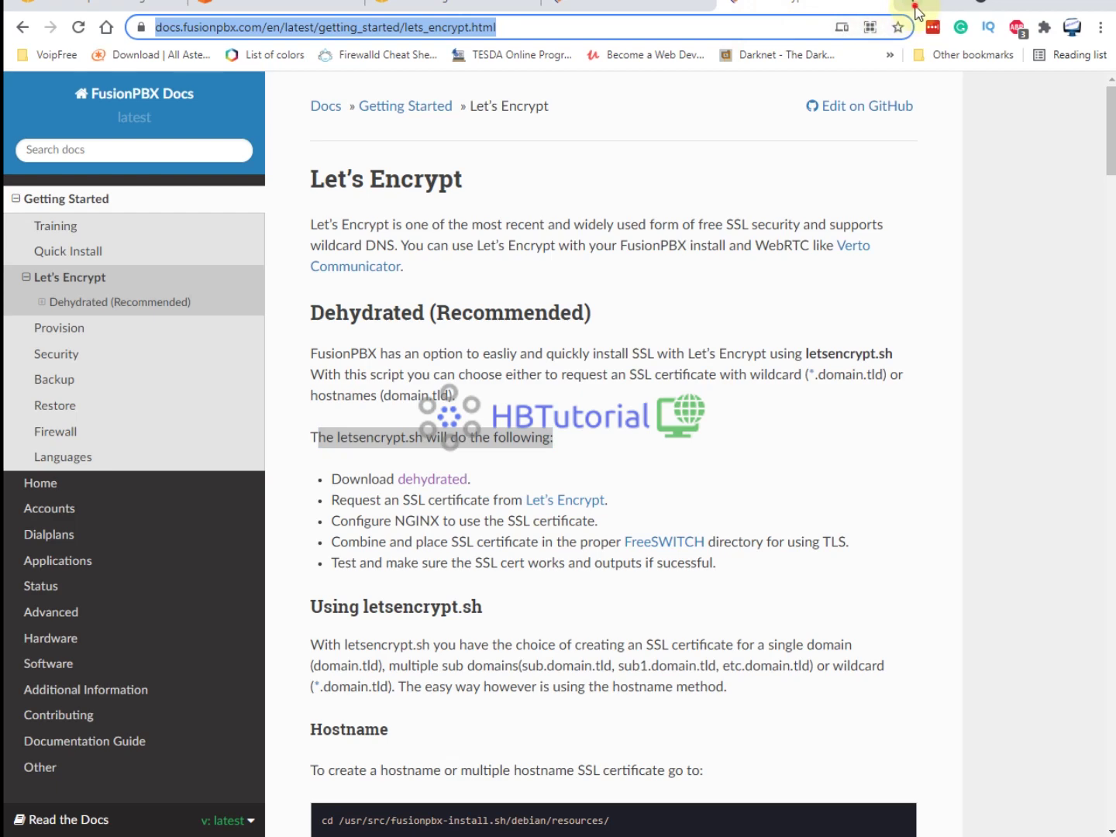
left_click(916, 11)
key("ctrl+v")
Load fusionpbx.hbtutorial.tk past the certificate warning and check its https address.
key("Return")
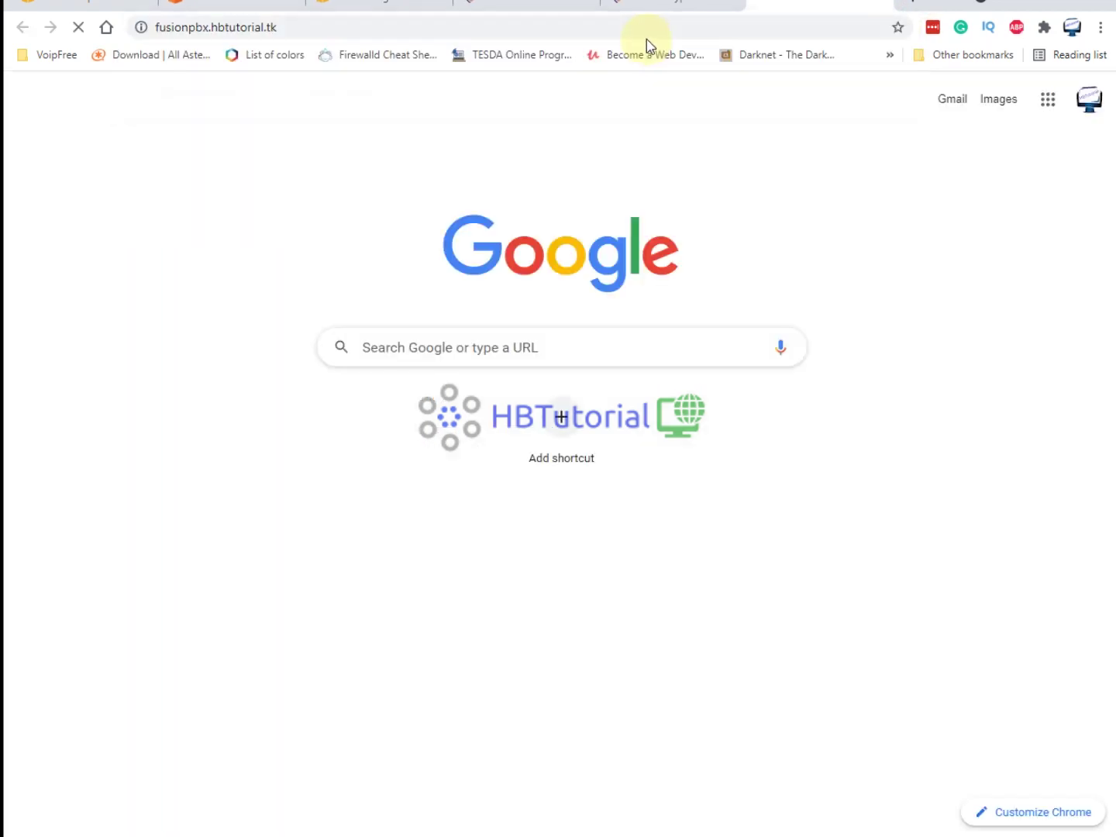
left_click(343, 532)
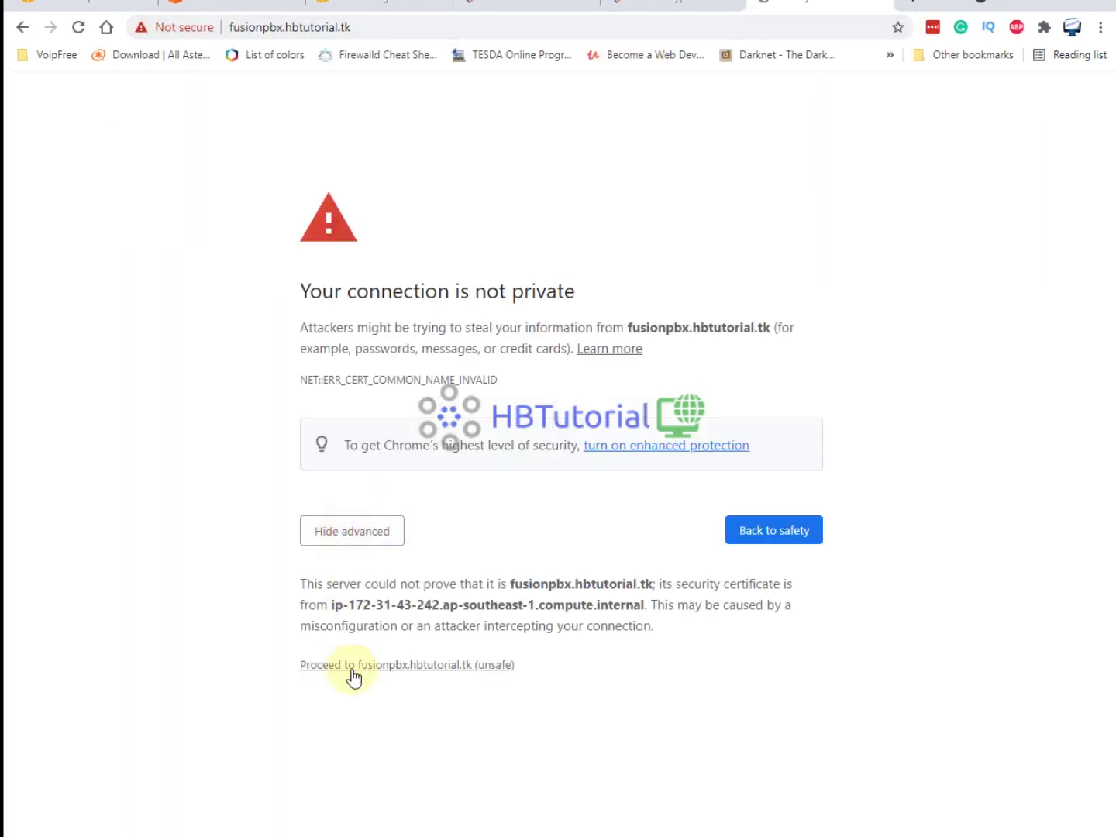
left_click(361, 666)
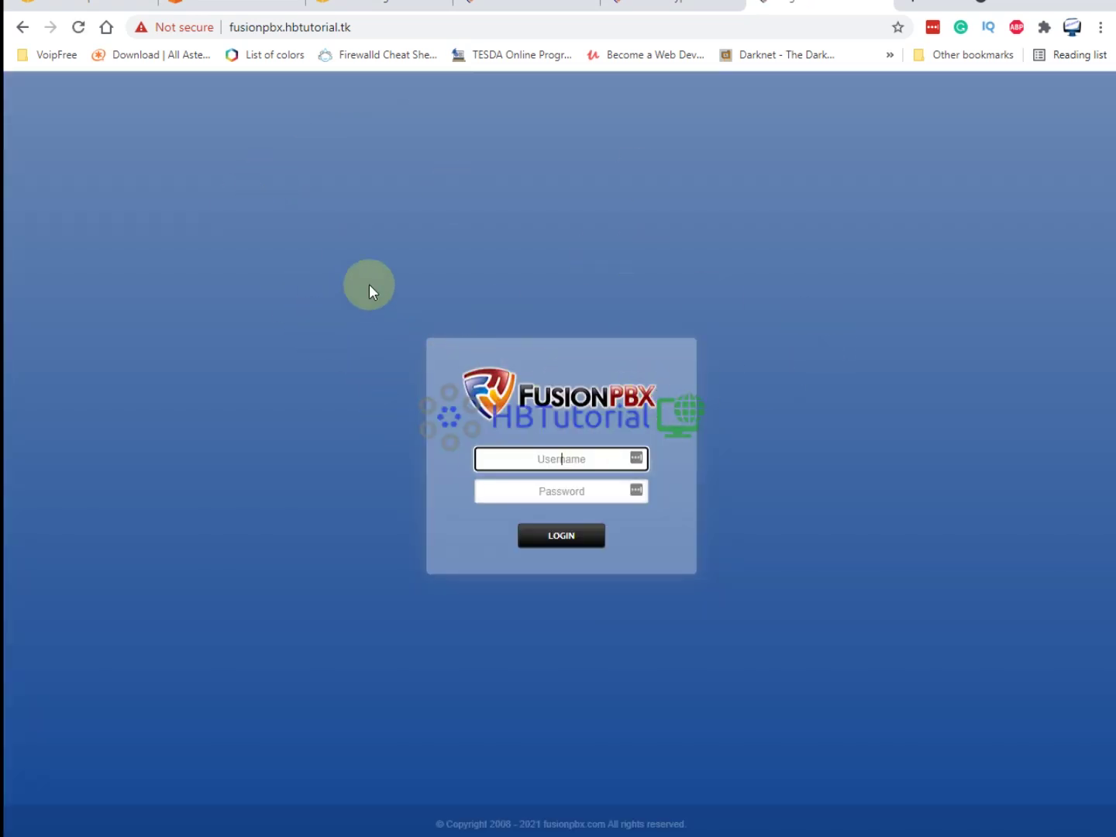
left_click(418, 28)
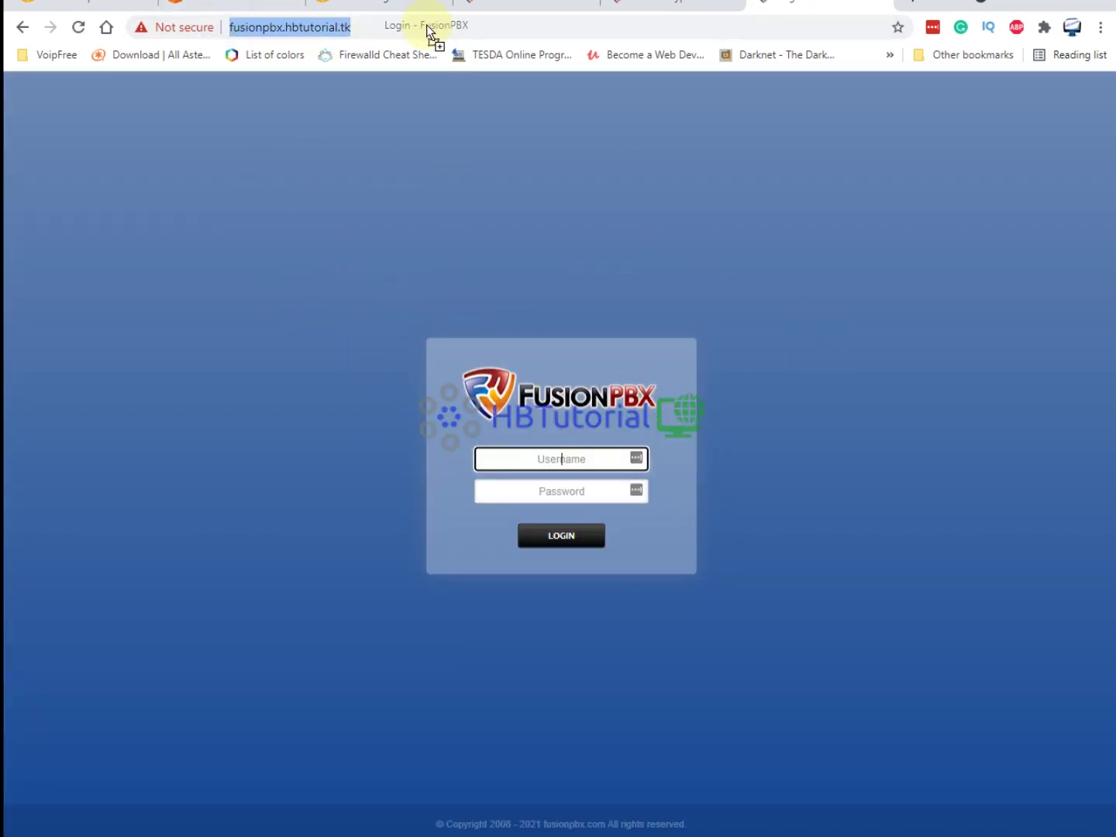
left_click(405, 26)
left_click(215, 28)
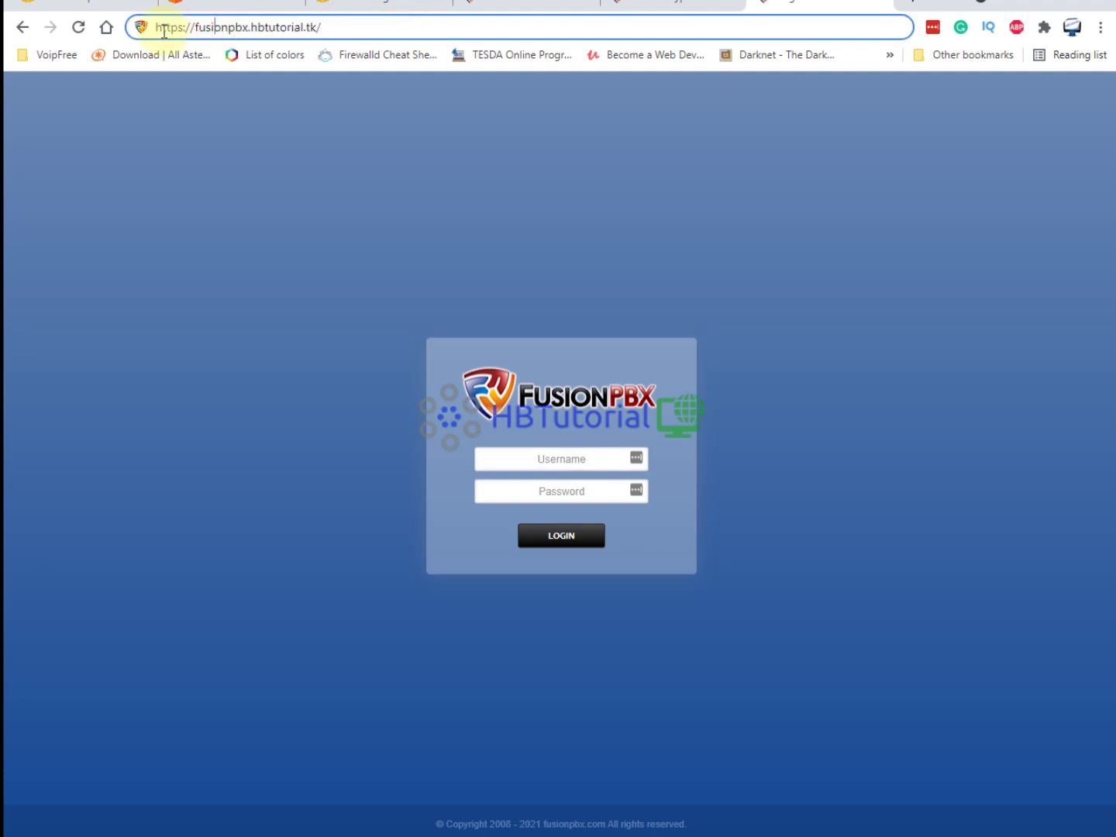
left_click(162, 31)
Return to the Let's Encrypt docs and highlight its heading and introduction.
left_click(697, 14)
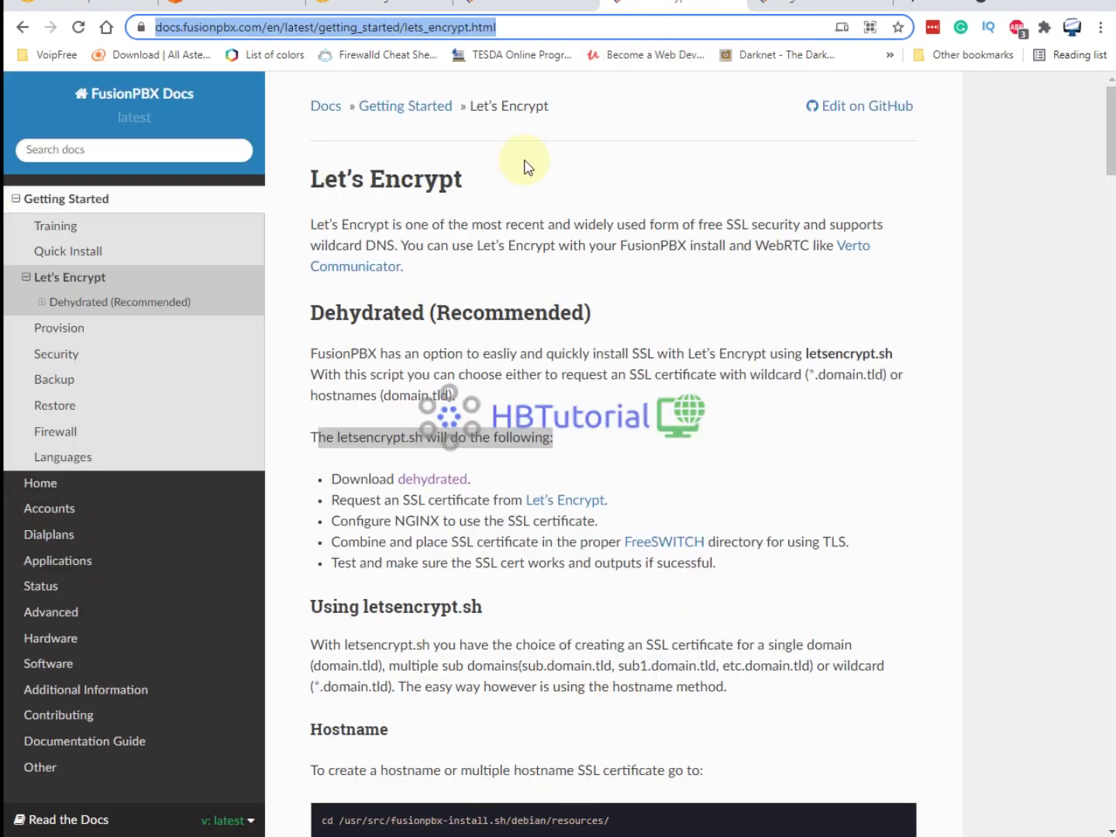
left_click_drag(314, 178, 645, 224)
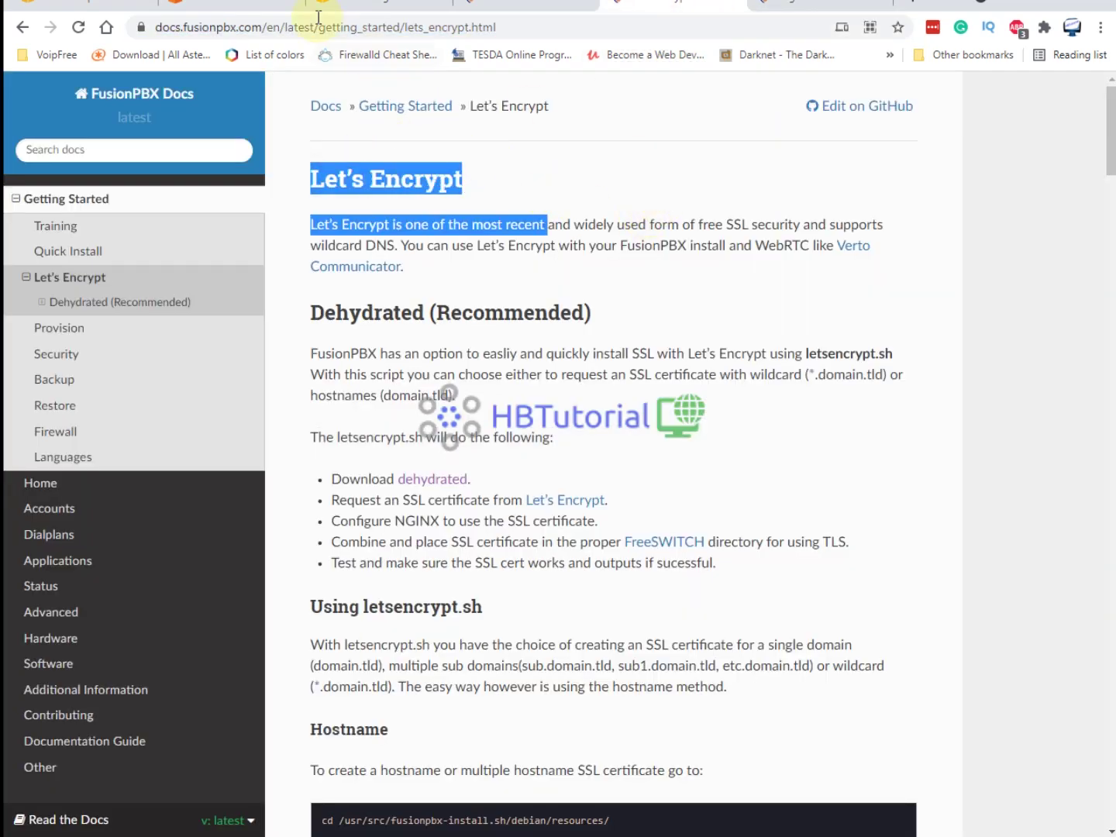
left_click(317, 18)
Add HTTP and HTTPS inbound rules to the security group.
left_click(971, 608)
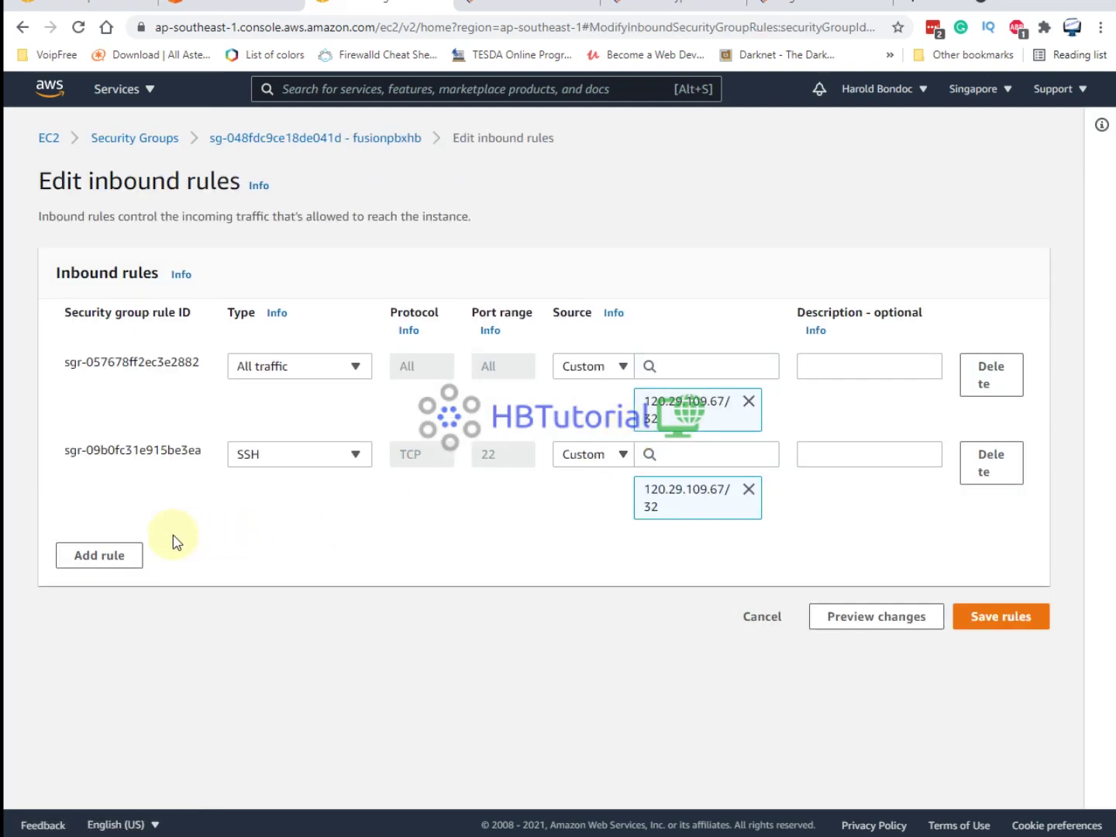
left_click(119, 552)
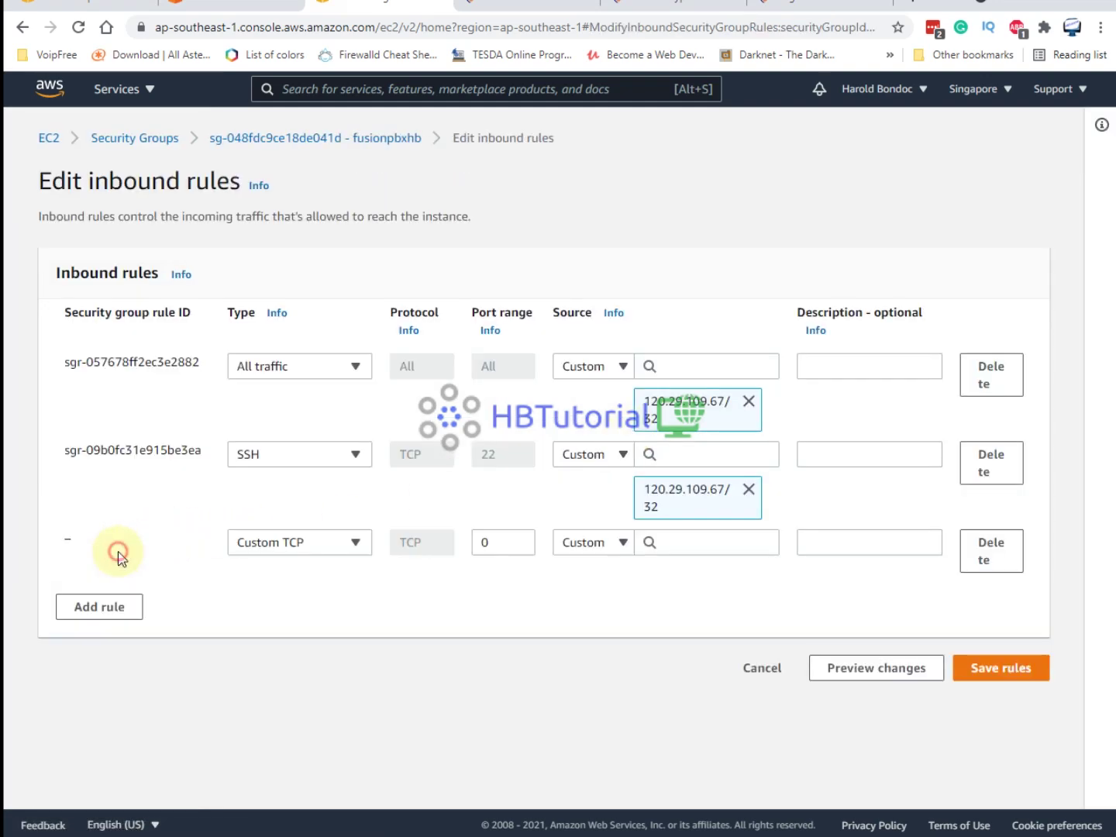
double_click(490, 541)
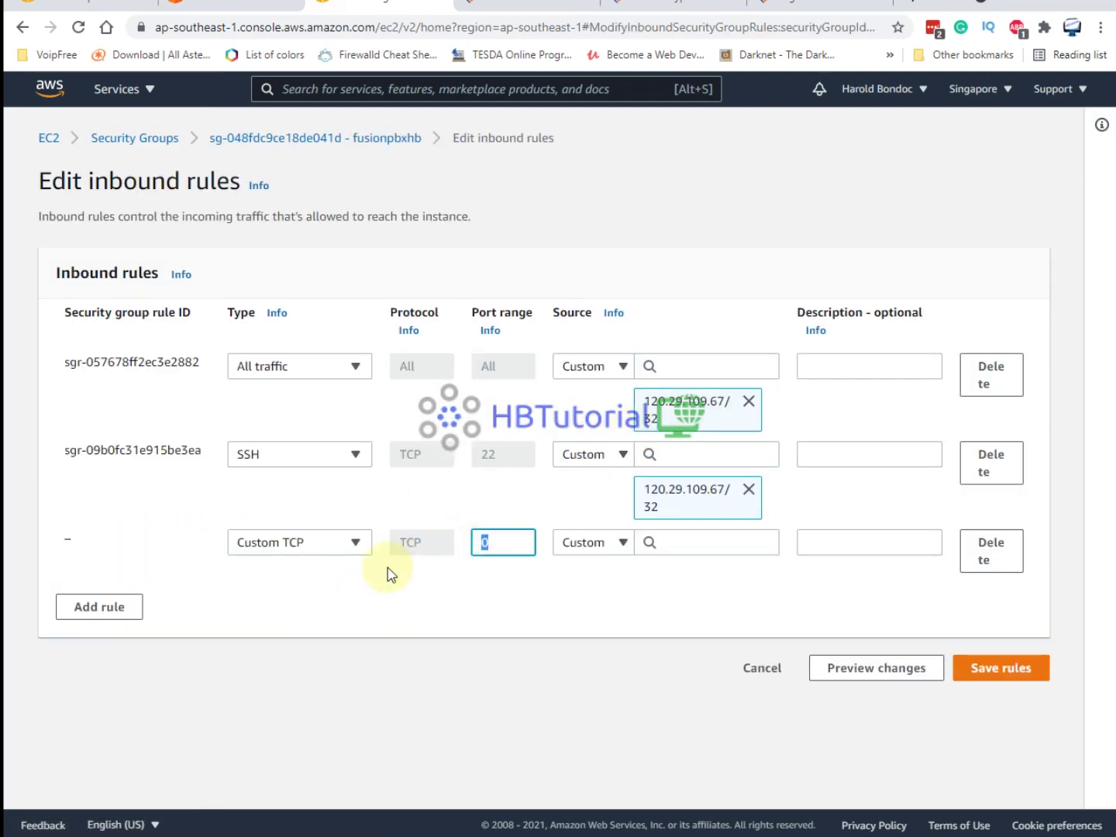
left_click(311, 547)
scroll(283, 450, "down", 1)
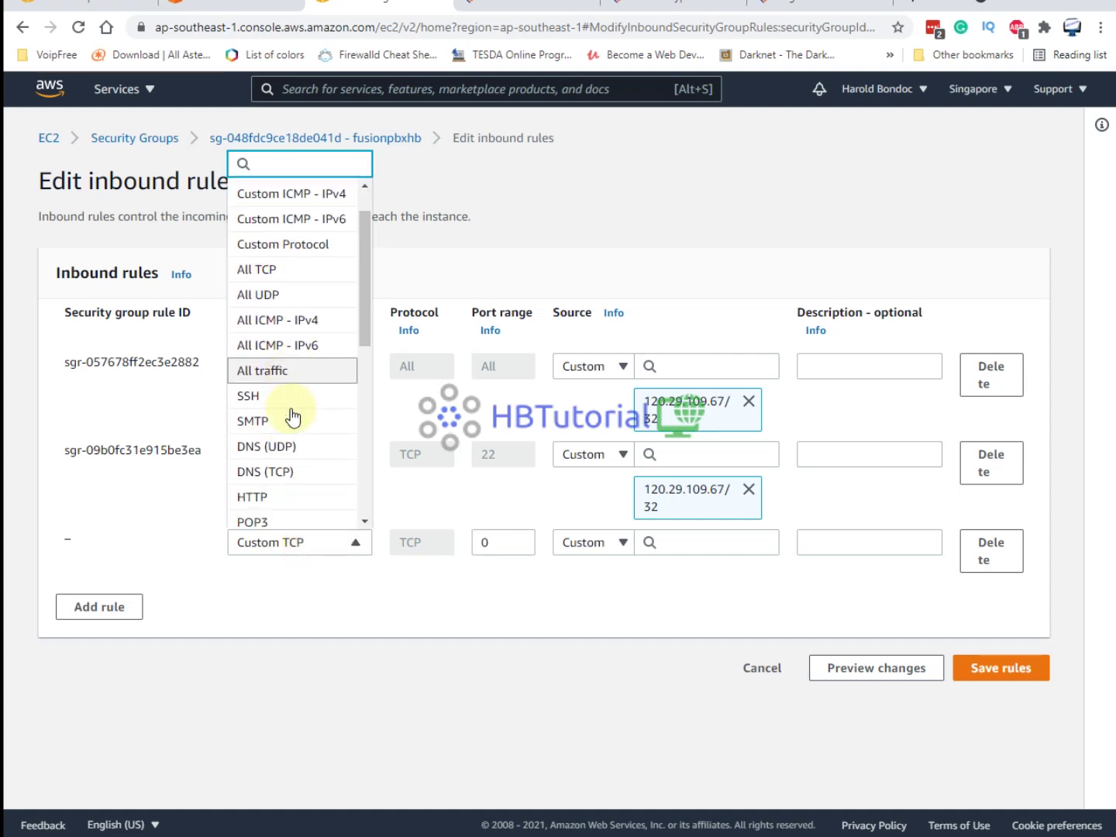
scroll(288, 464, "down", 1)
left_click(282, 466)
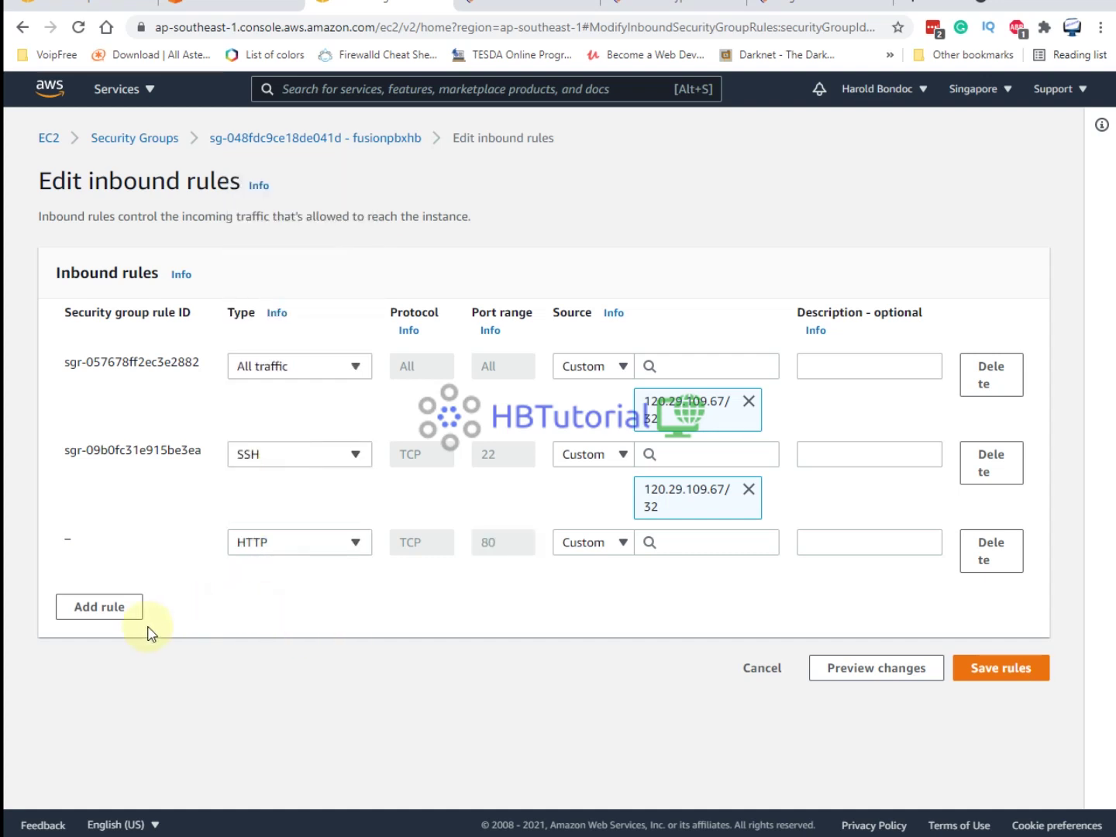
left_click(143, 618)
left_click(332, 599)
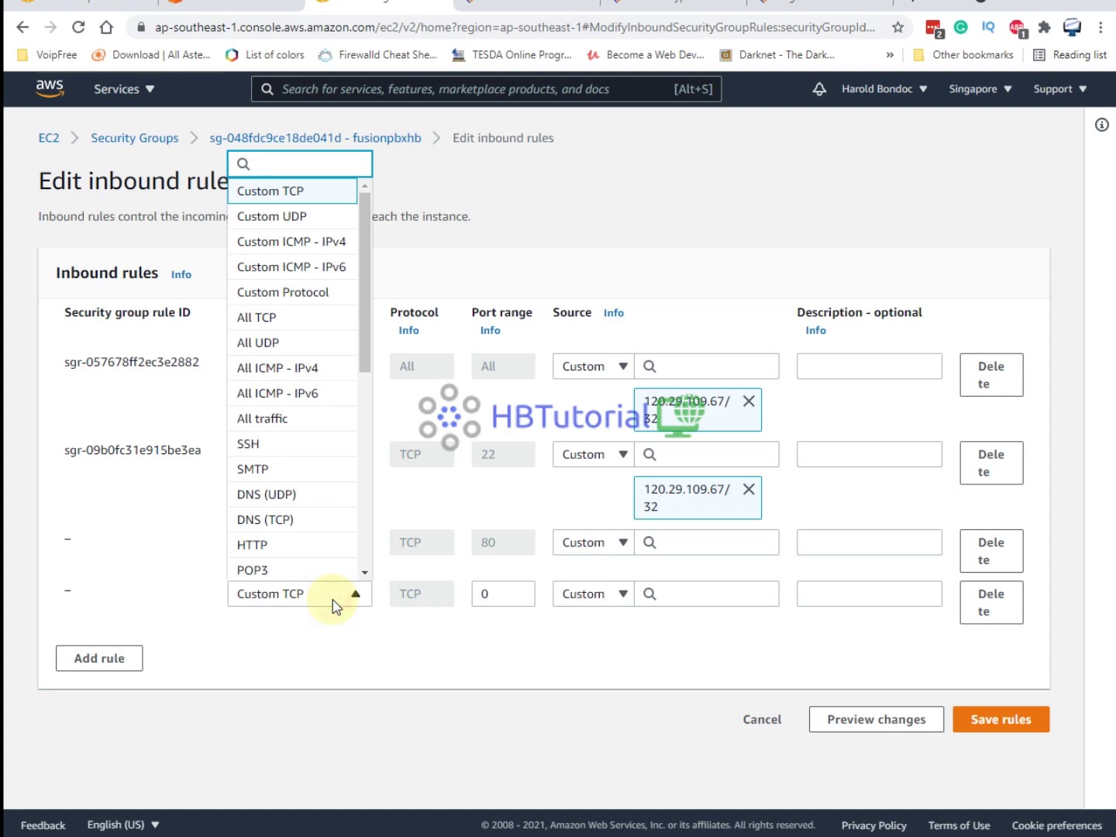
scroll(303, 535, "down", 3)
left_click(294, 474)
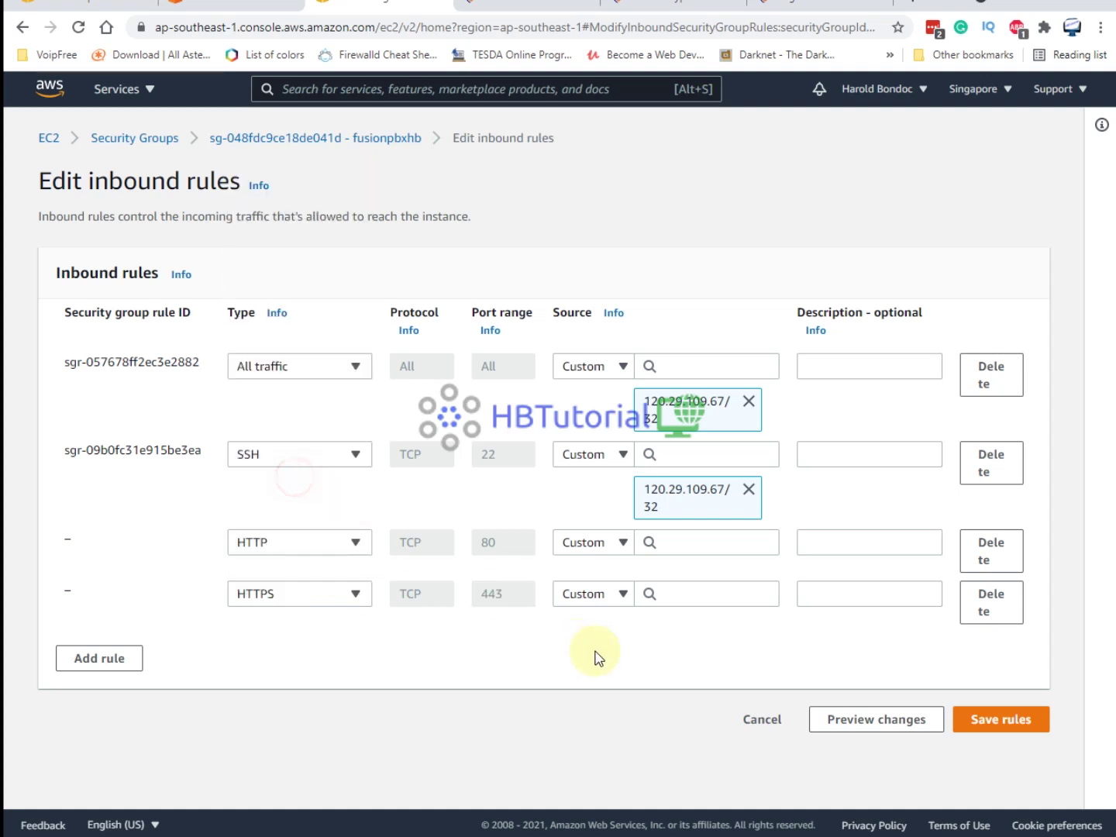
Set both rules' source to 0.0.0.0/0 (Anywhere) and save the inbound rules.
left_click(702, 544)
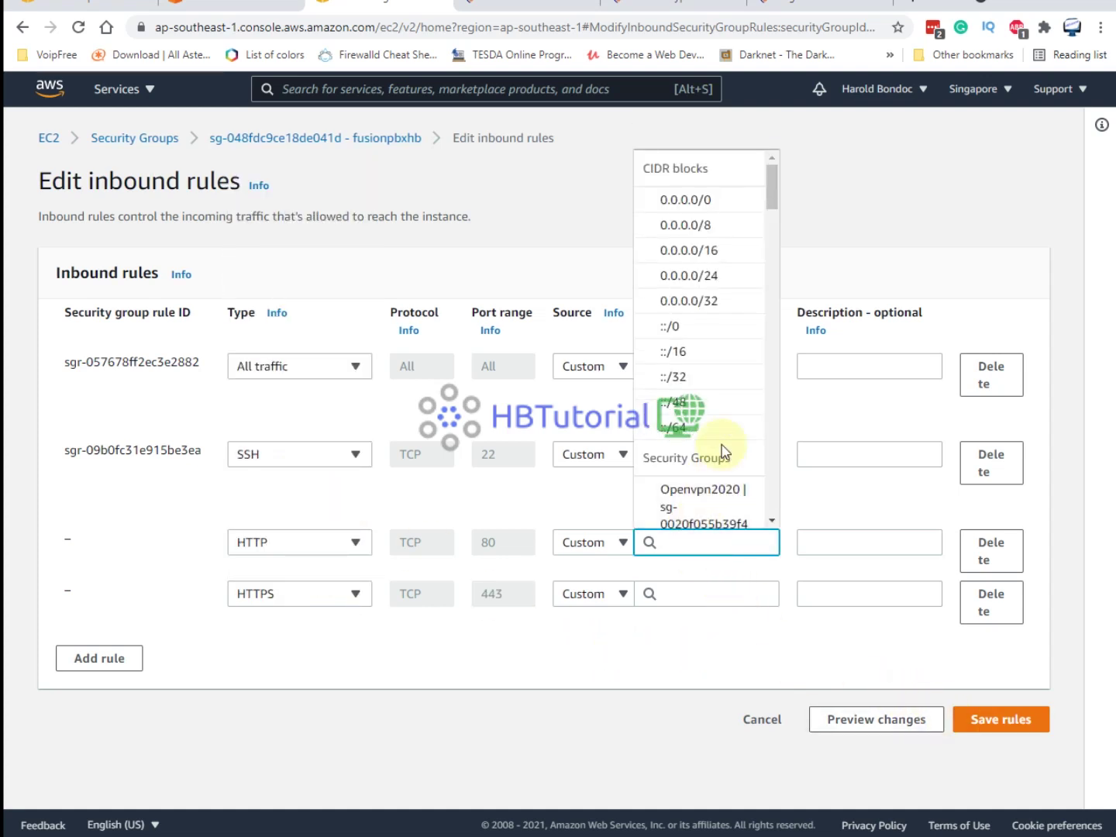
left_click(686, 200)
left_click(679, 614)
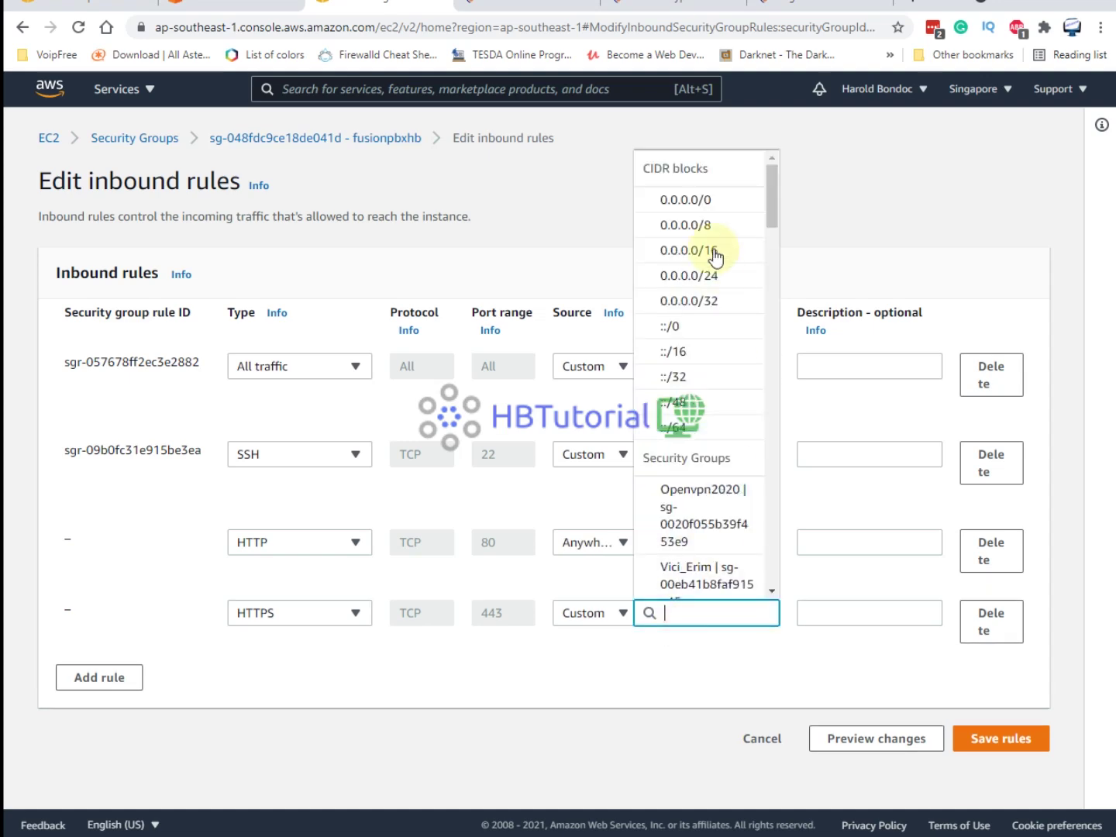
left_click(686, 199)
left_click(1002, 740)
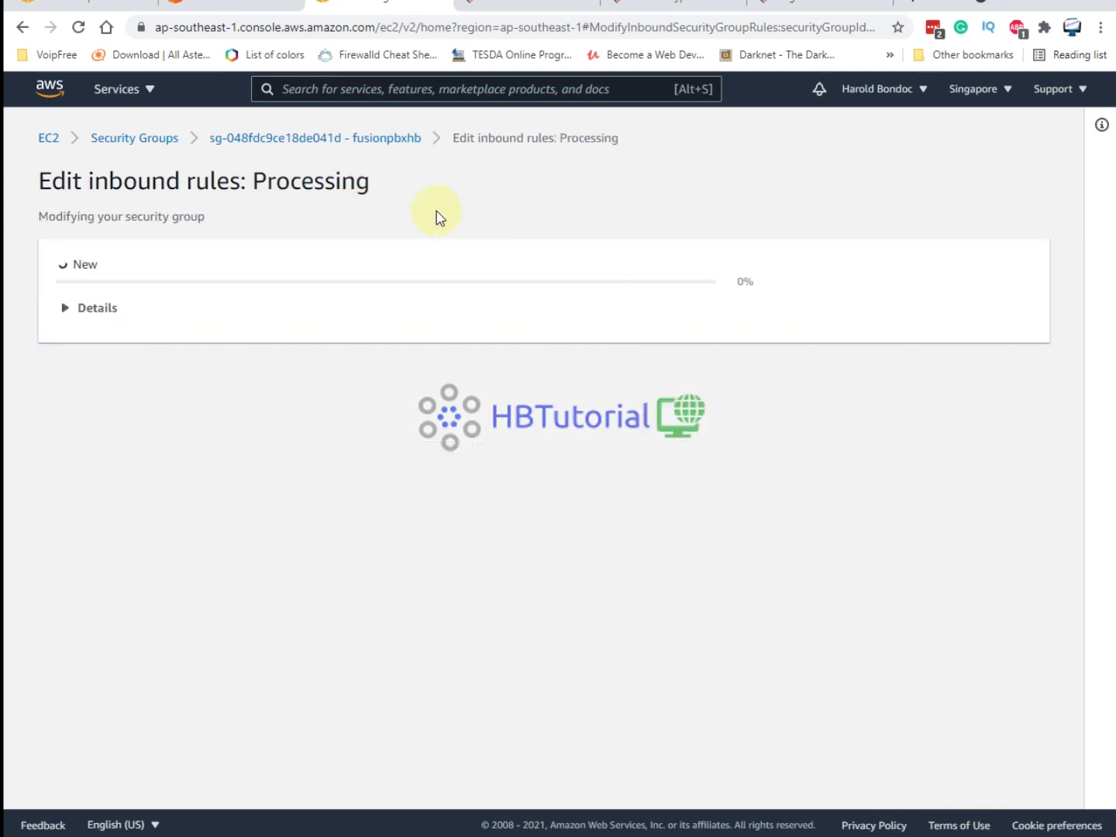
left_click(706, 10)
left_click(785, 10)
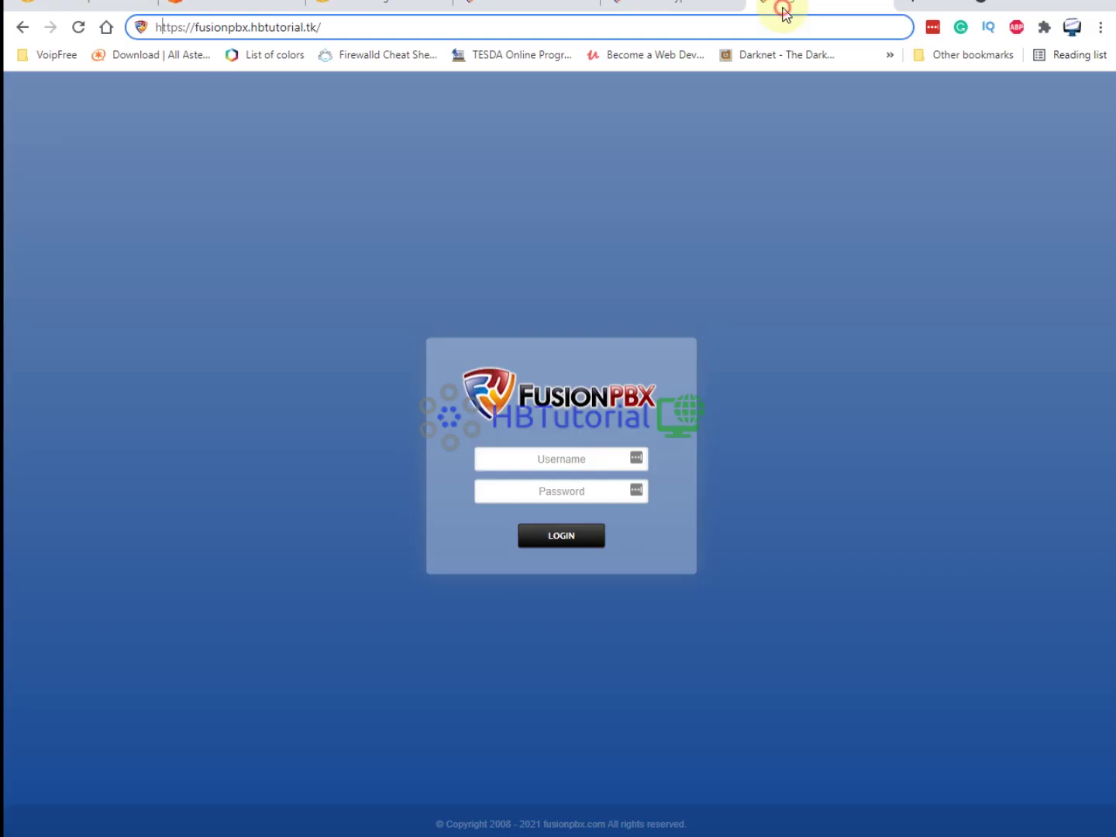
Back on the Let's Encrypt docs, highlight the line describing what letsencrypt.sh does.
left_click(662, 10)
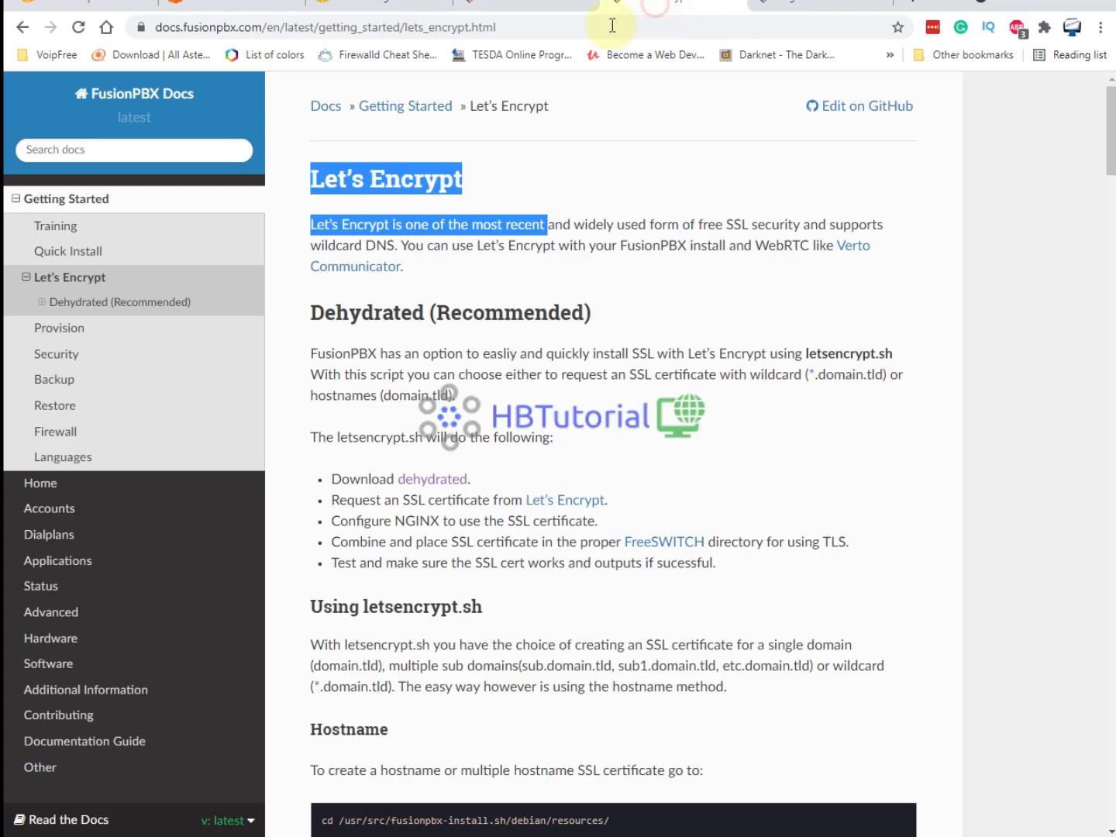
left_click(663, 289)
scroll(473, 372, "down", 1)
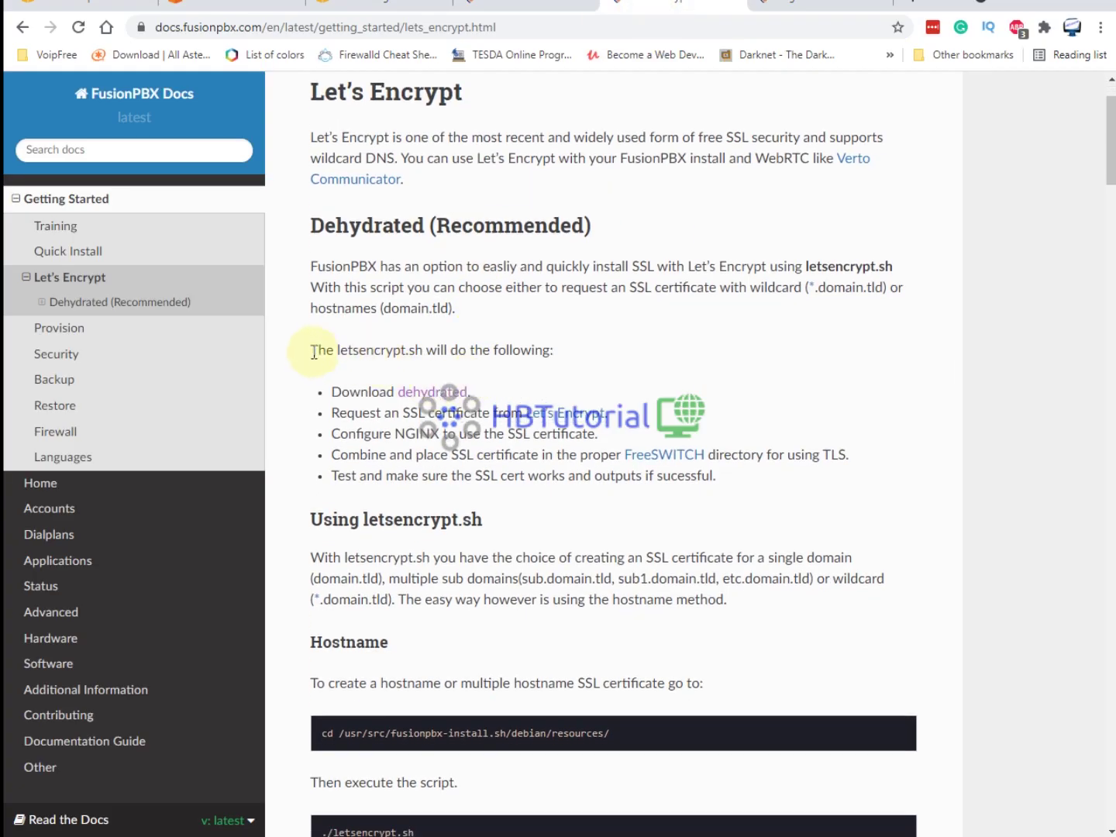
left_click_drag(314, 353, 620, 350)
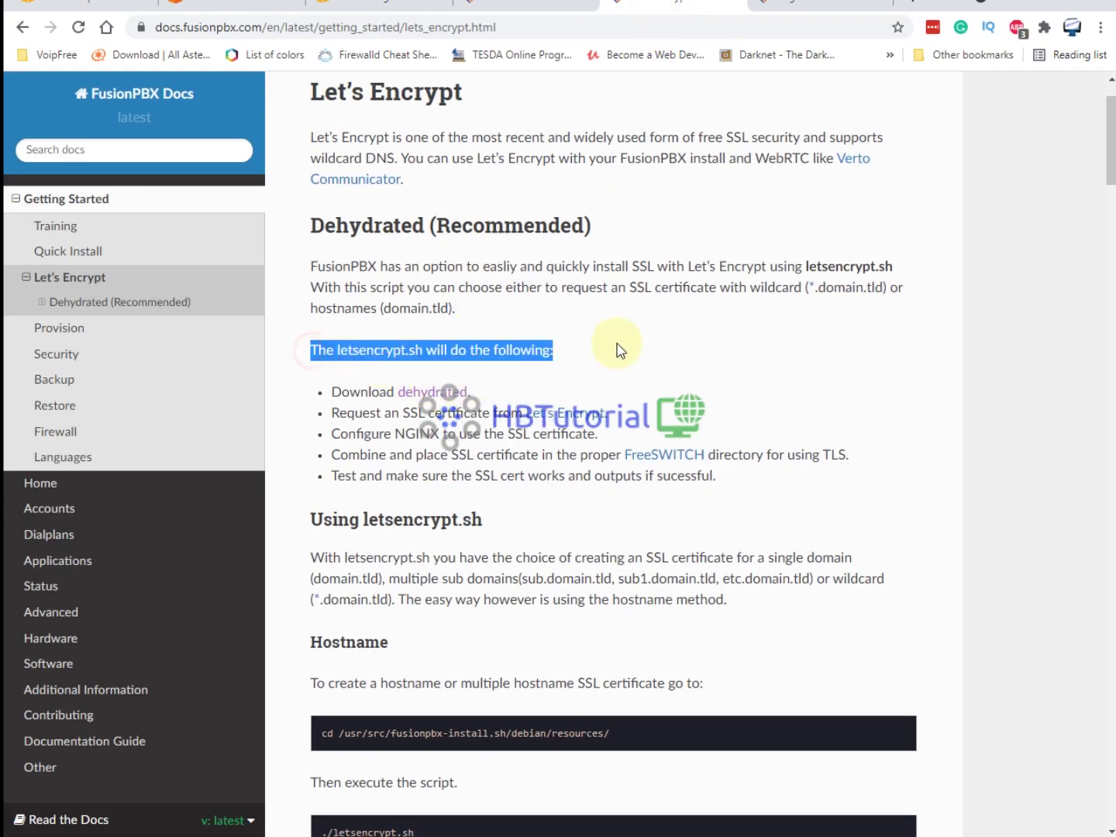
Open the dehydrated GitHub repository and find the /etc/dehydrated/config path in its README.
left_click(420, 402)
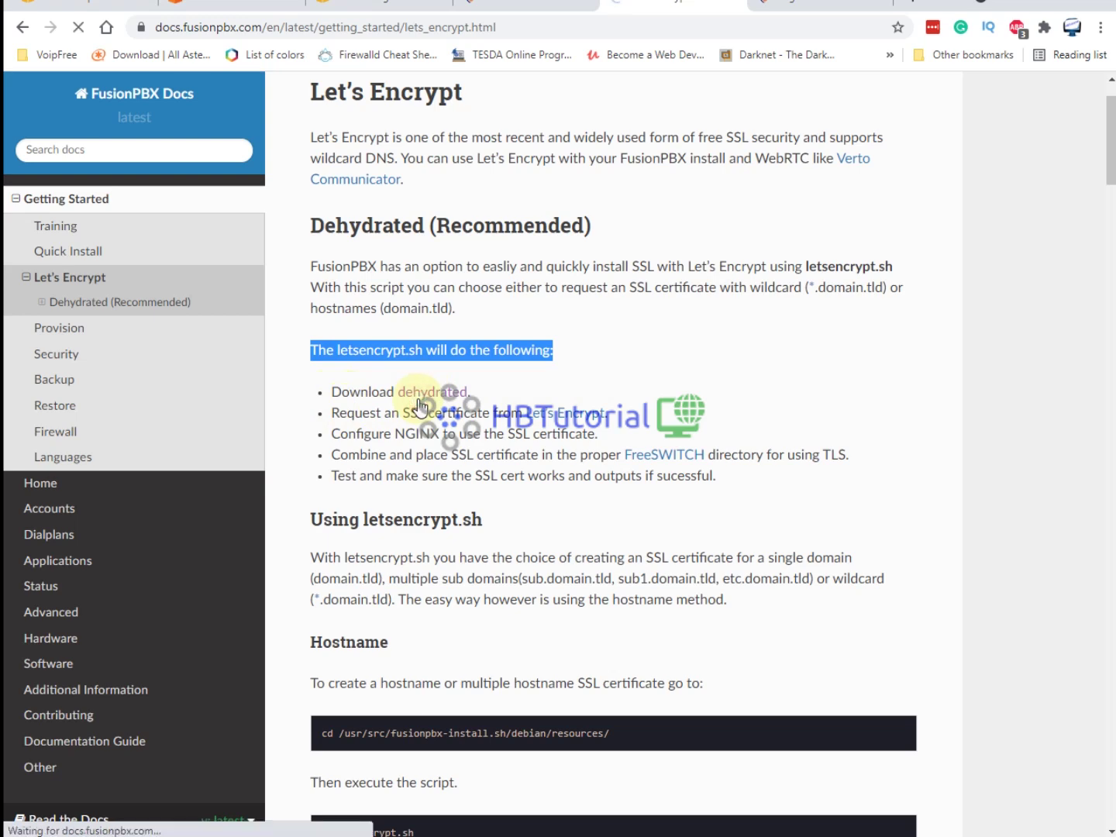
right_click(427, 401)
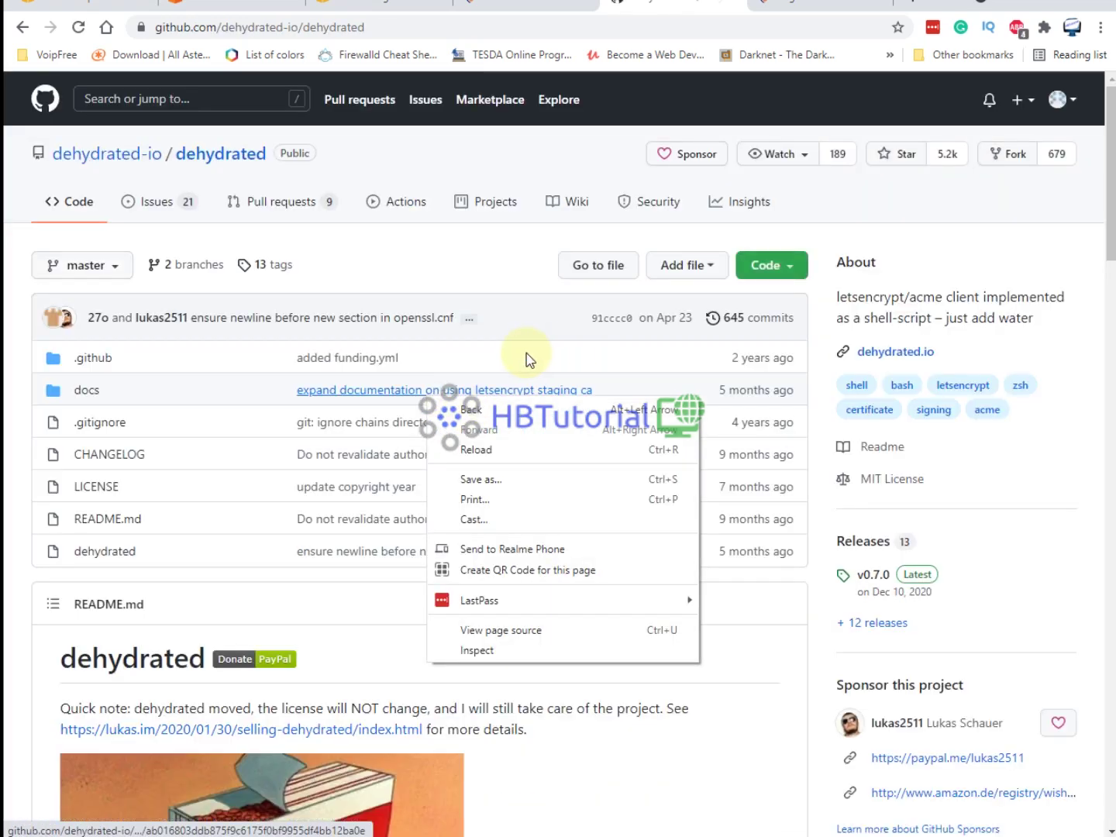
left_click(433, 268)
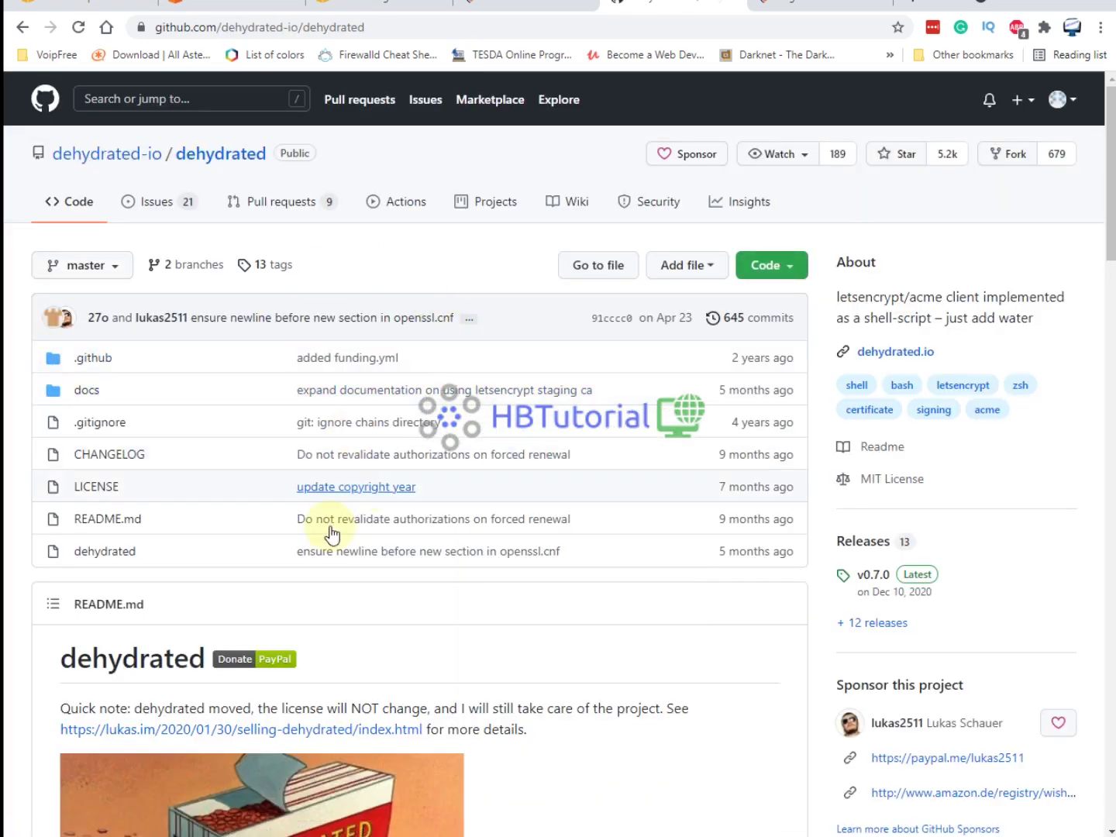
scroll(331, 532, "down", 5)
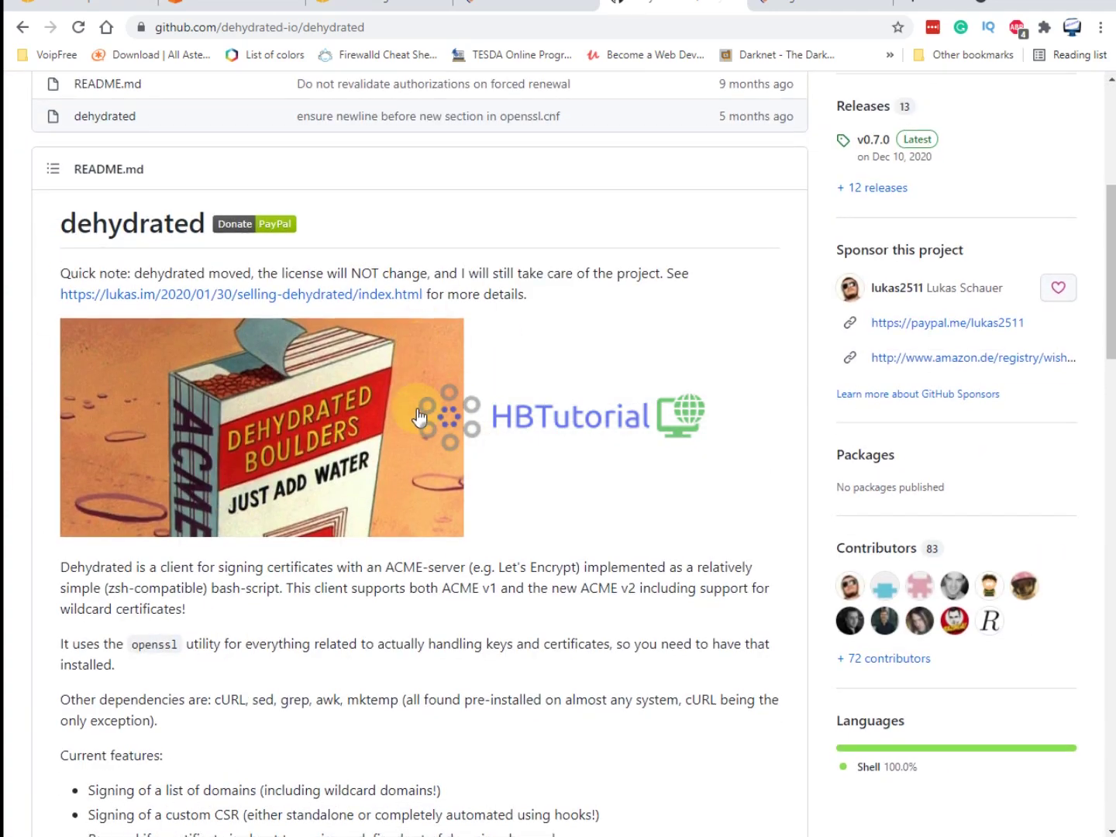
scroll(150, 257, "up", 4)
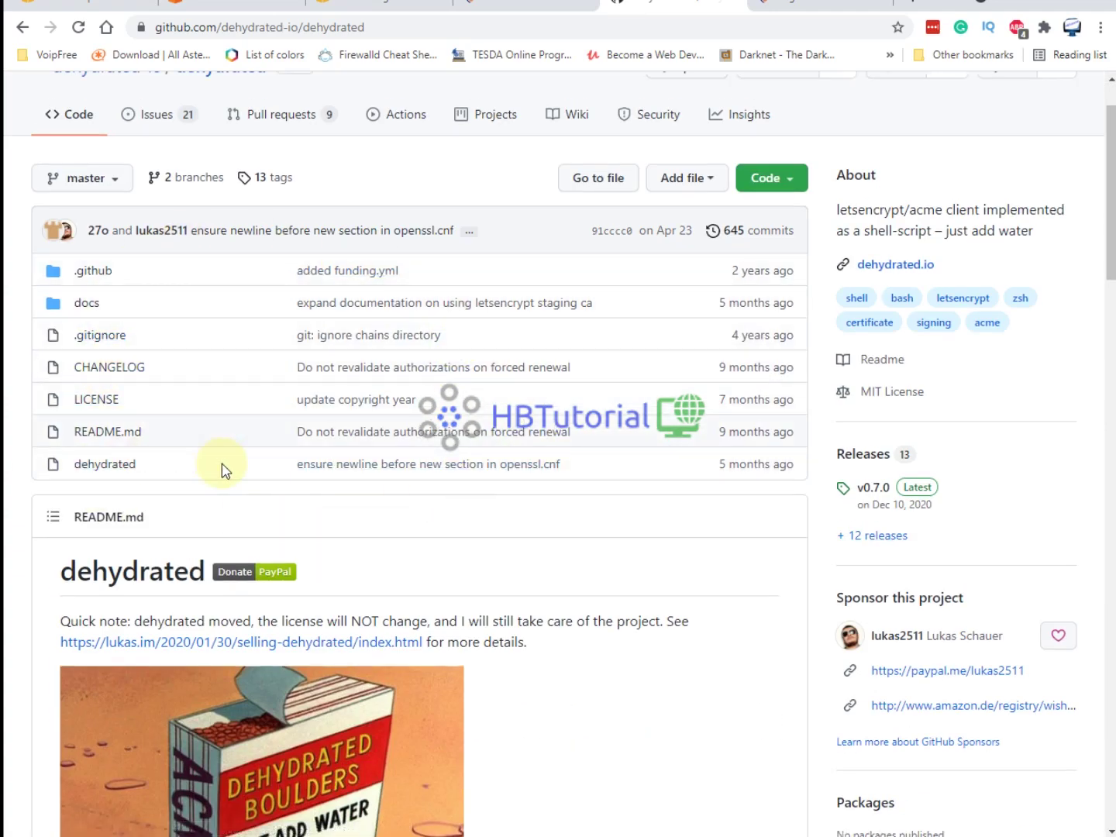
scroll(399, 523, "down", 14)
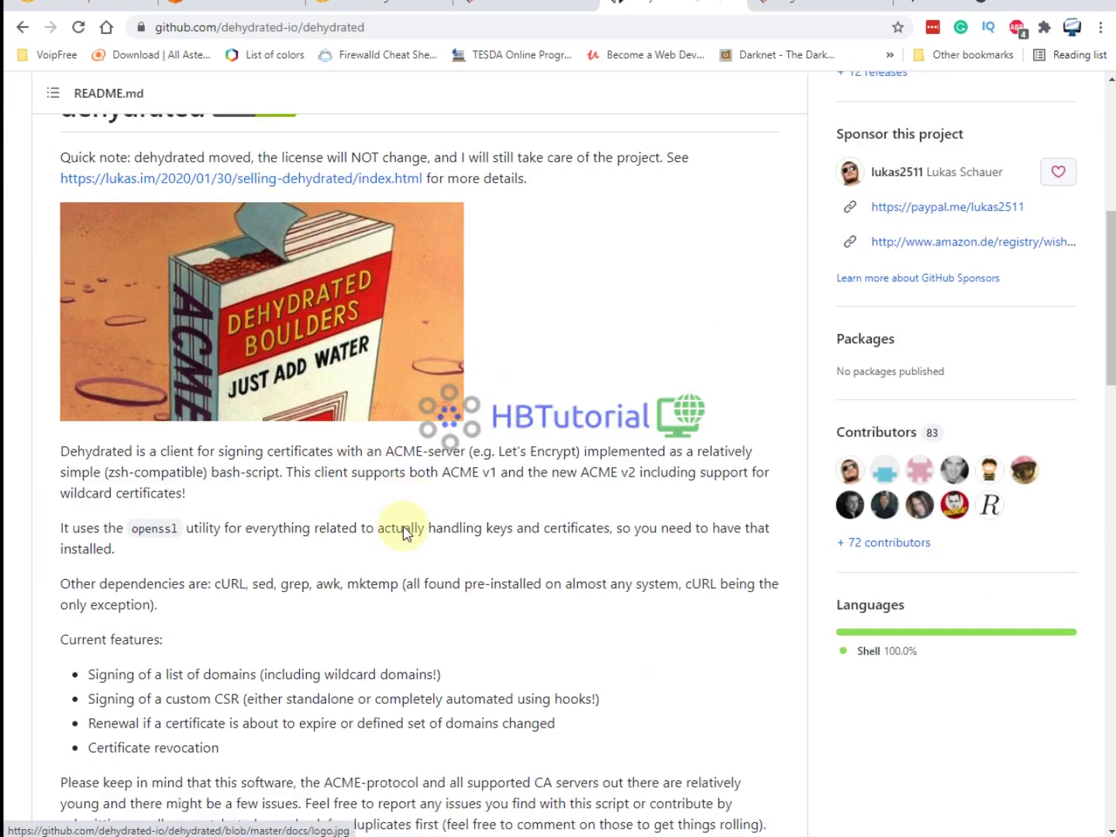
scroll(95, 400, "down", 2)
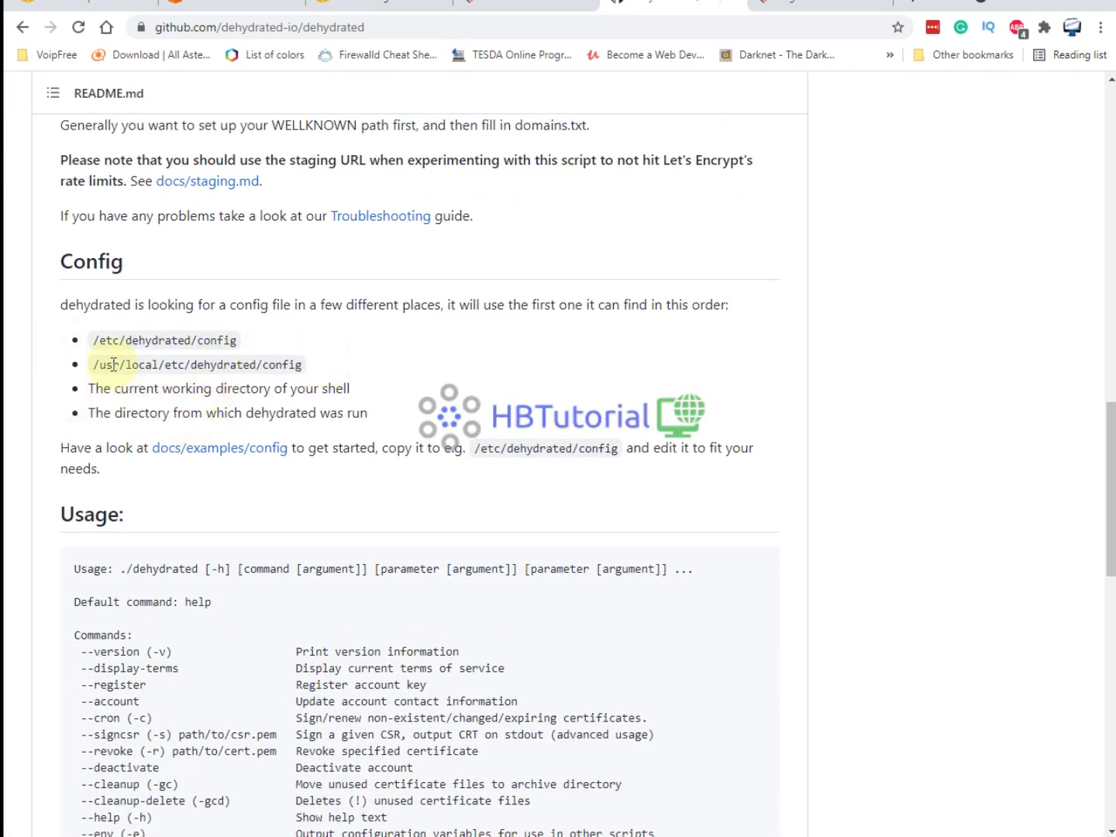
left_click(94, 340)
left_click_drag(103, 340, 443, 341)
left_click(135, 303)
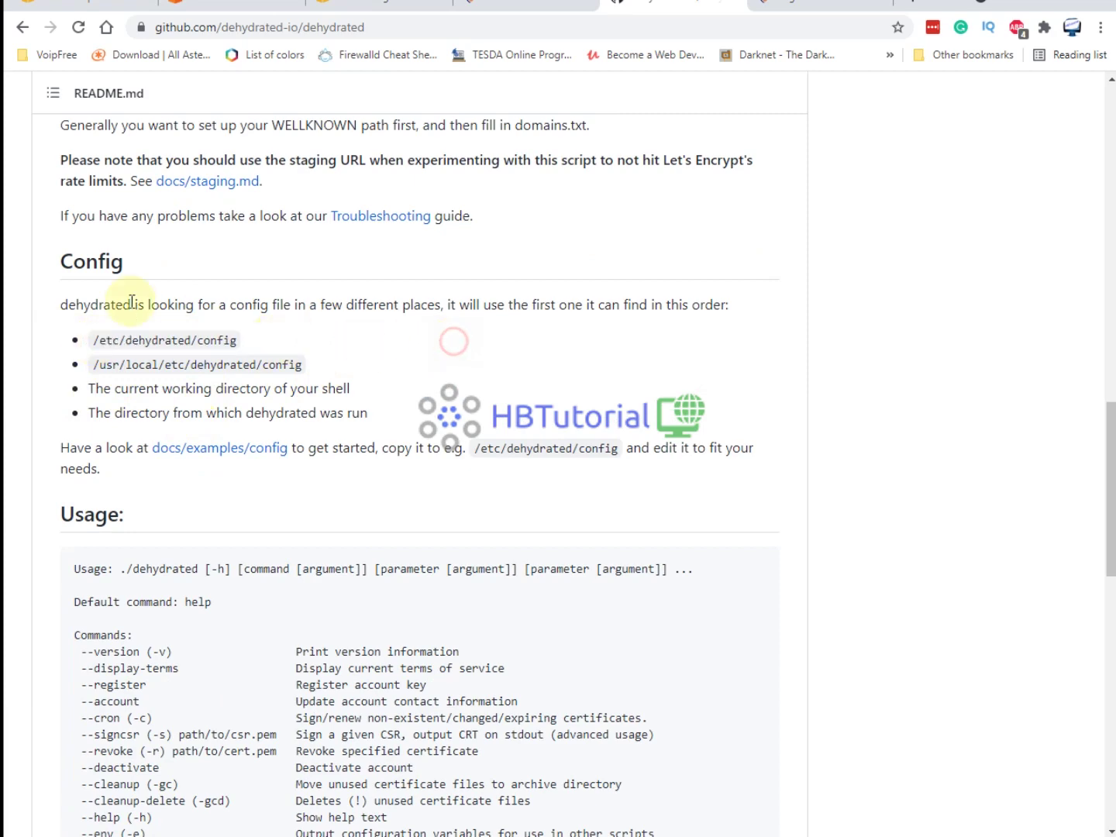
Launch PuTTY and load the saved MagnusbillingTest session.
key("super")
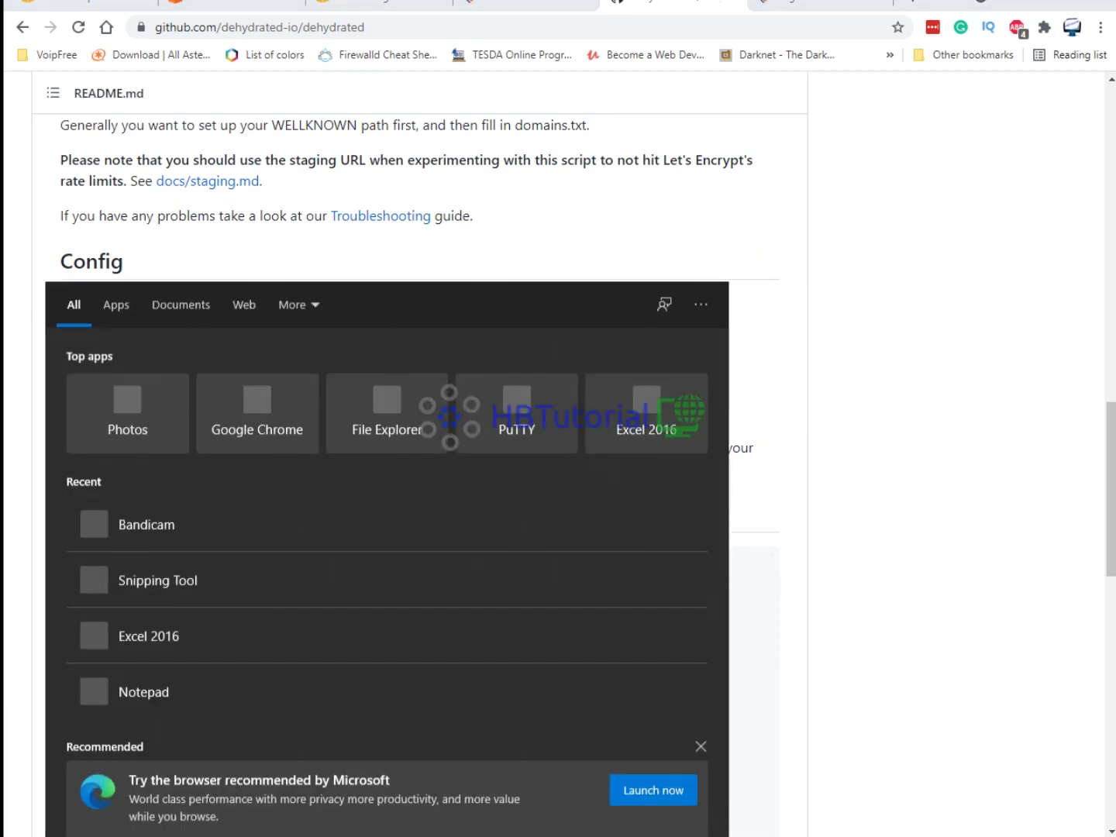
type("putty")
key("Return")
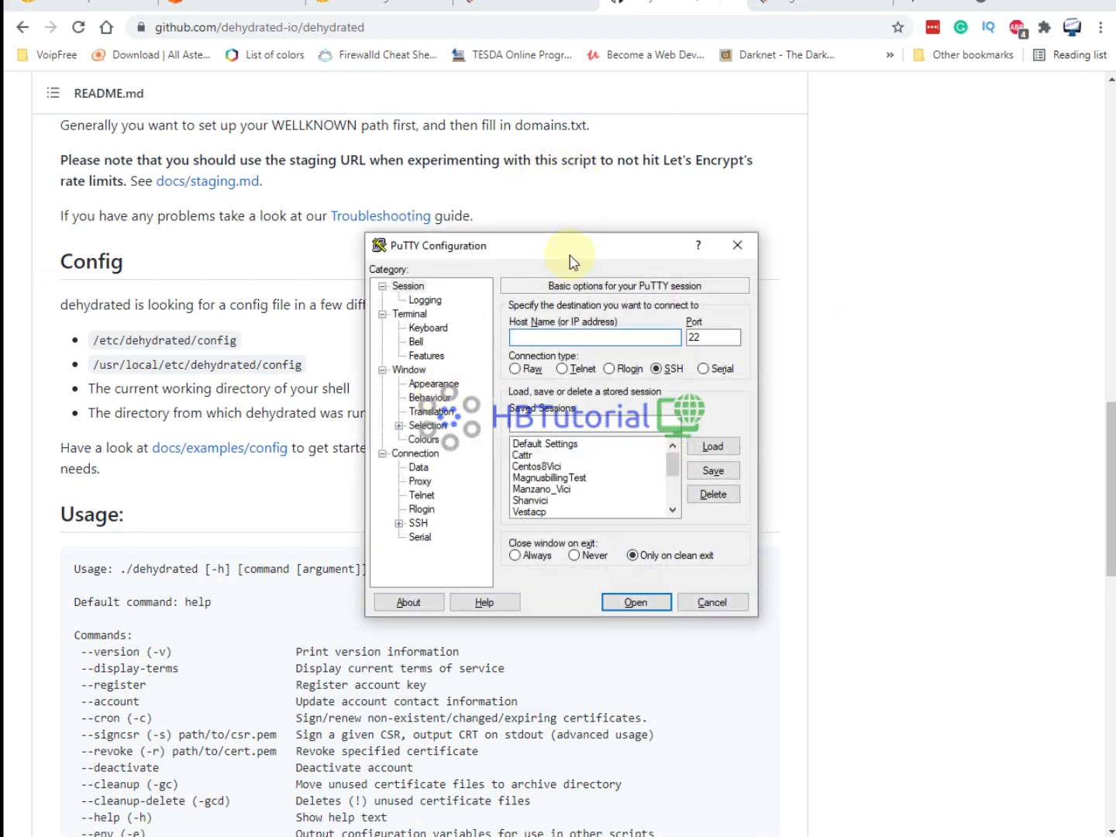
type("fusionpbx.hbtutorial.tk")
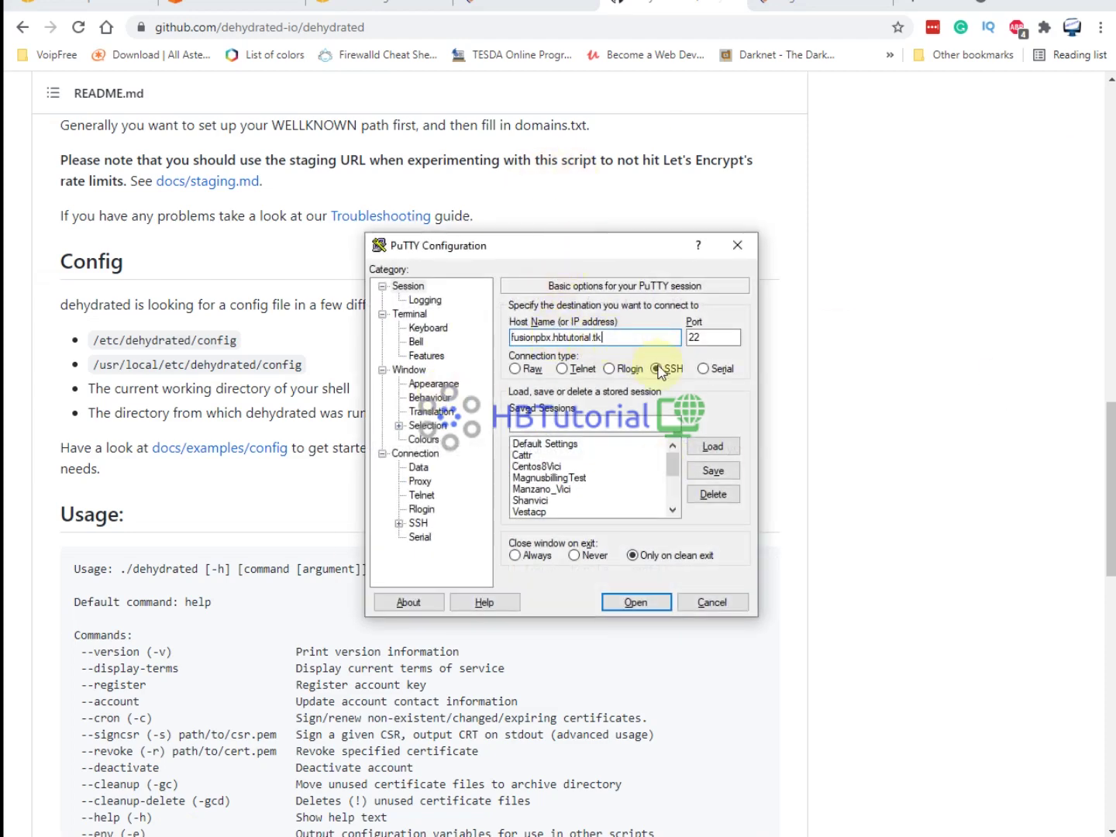
mouse_move(672, 470)
left_mouse_down()
mouse_move(676, 512)
mouse_move(683, 468)
left_mouse_up()
left_click(574, 478)
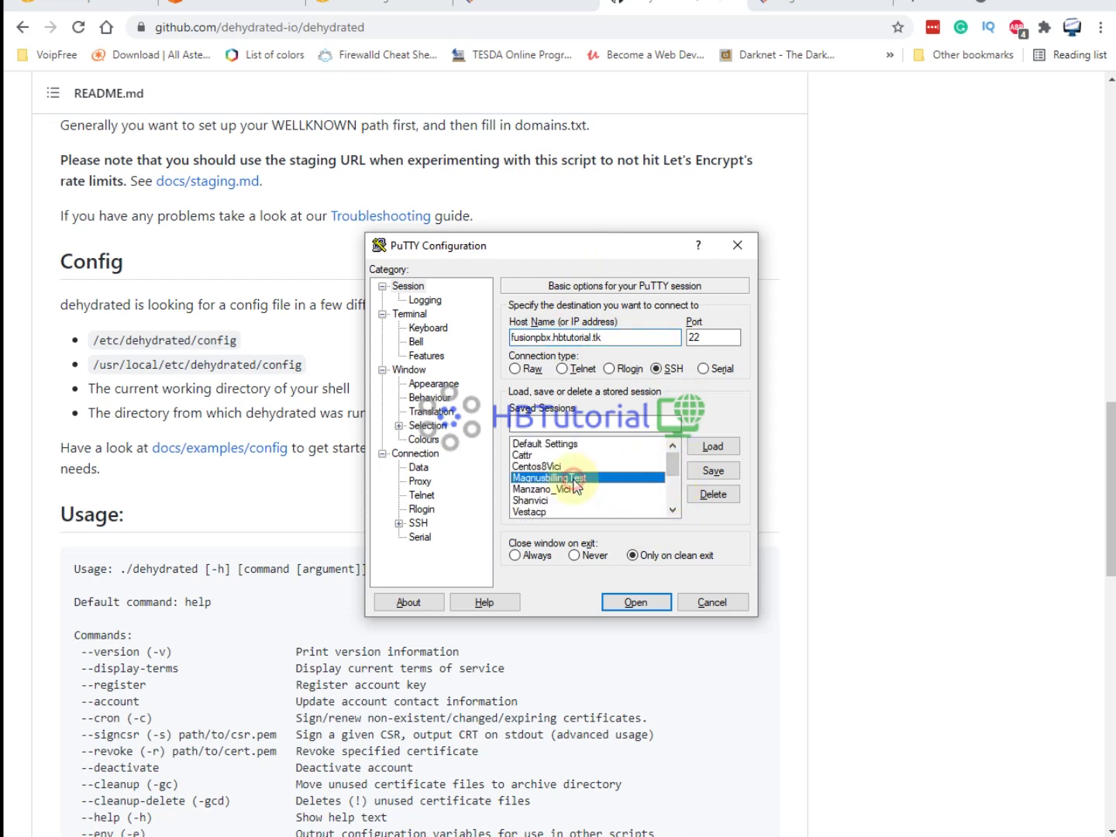
left_click(713, 446)
Connect via SSH to fusionpbx.hbtutorial.tk, accept the host key, and enlarge the terminal.
double_click(612, 338)
type("fusionpbx.hbtutorial.tk")
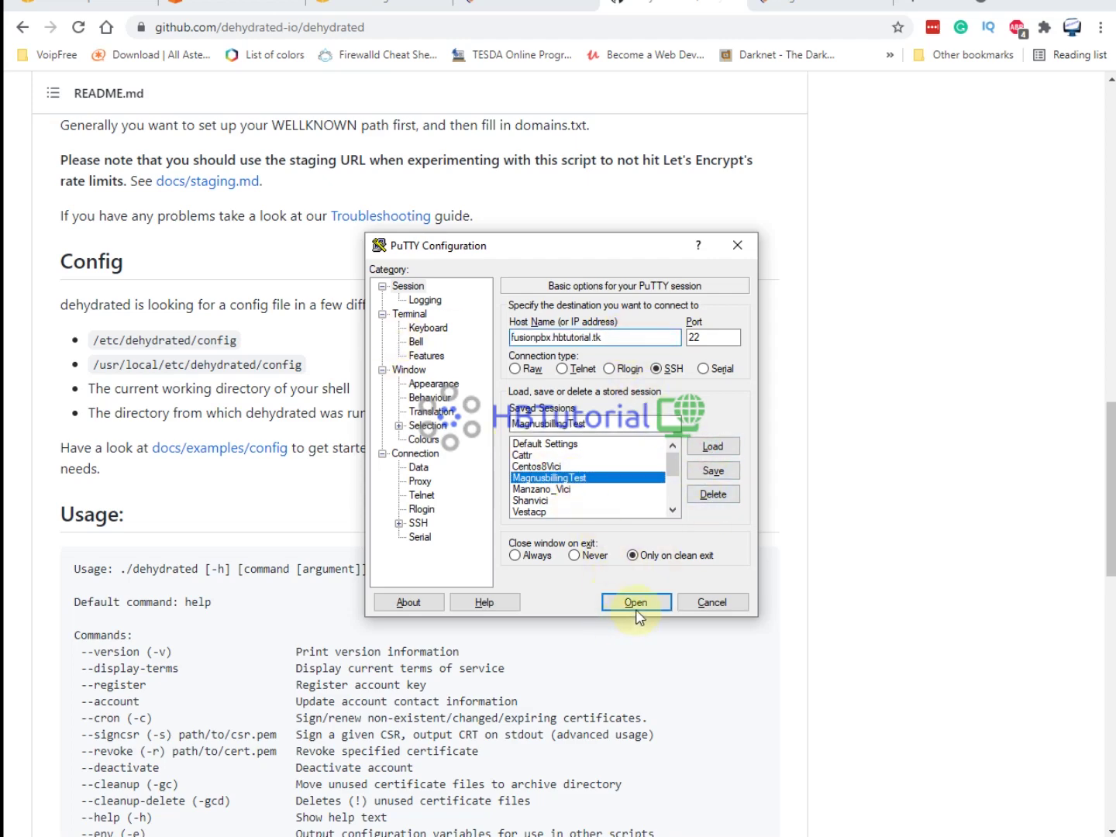
left_click(637, 604)
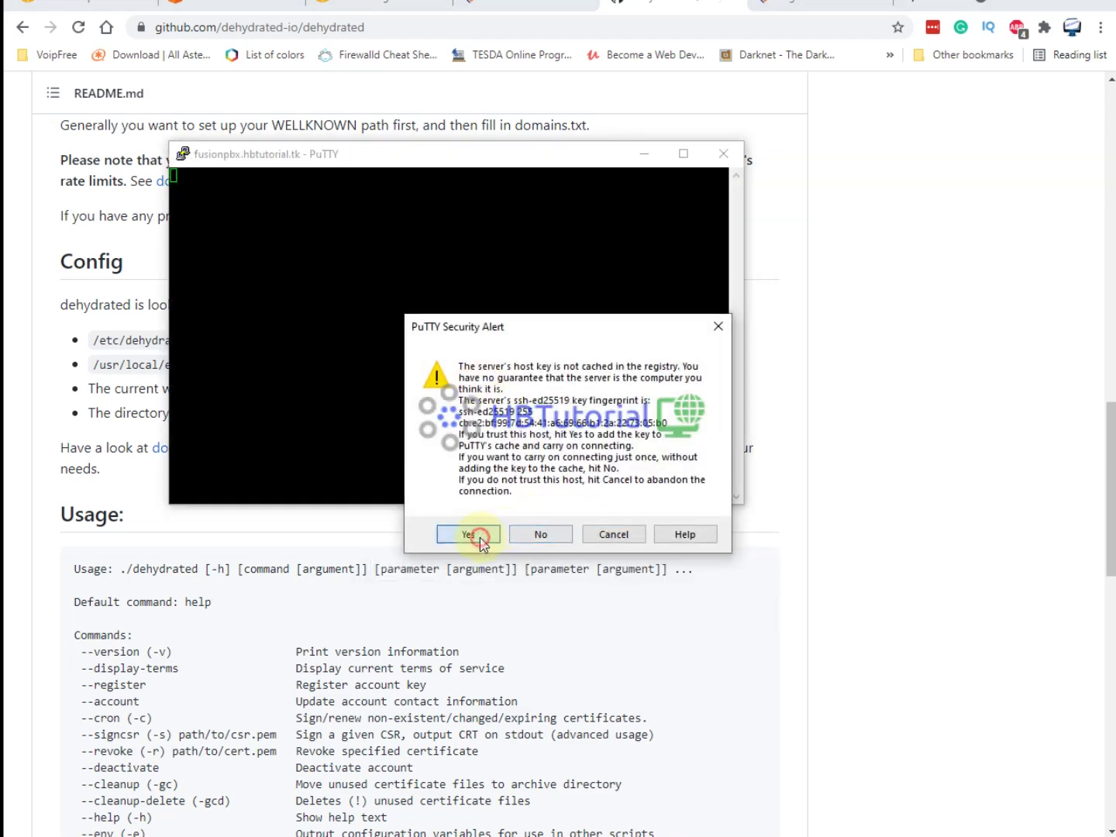
left_click(471, 534)
left_click_drag(168, 141, 0, 0)
Maximise PuTTY, show the server's OS release (Debian 10 buster), and clear the screen.
left_click_drag(745, 505, 1113, 834)
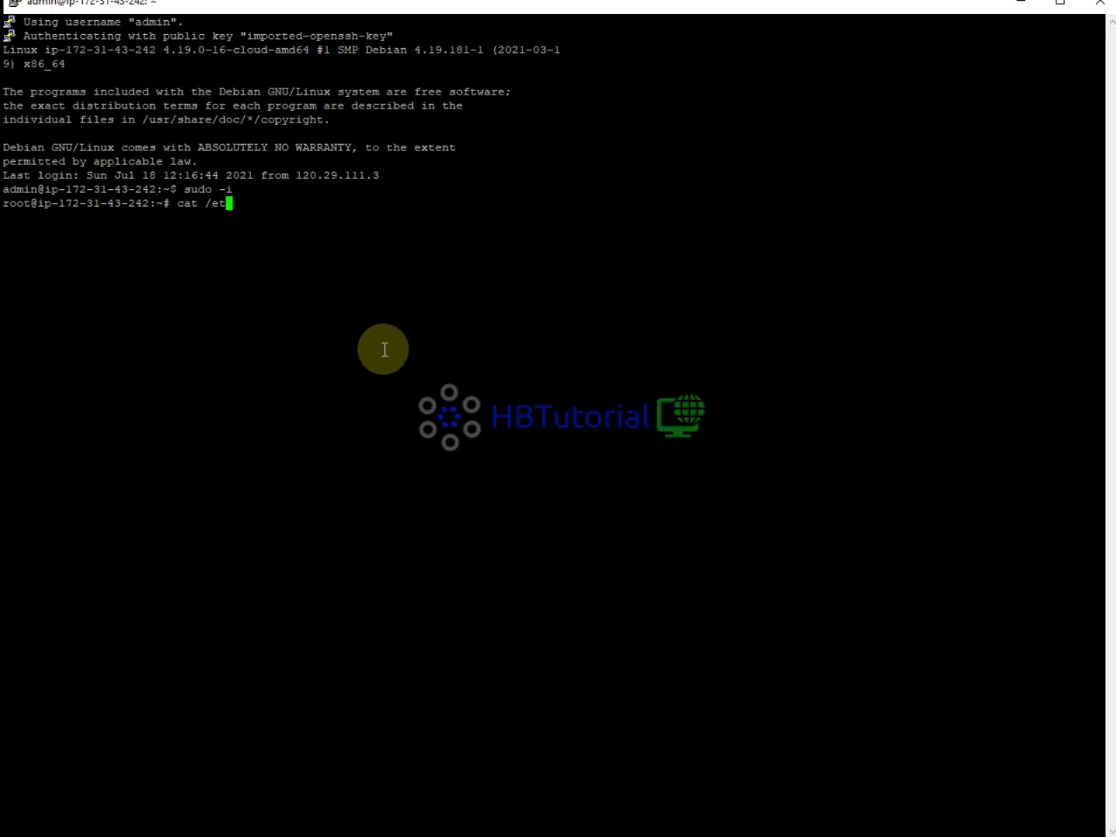
key("Tab")
type(".")
key("Return")
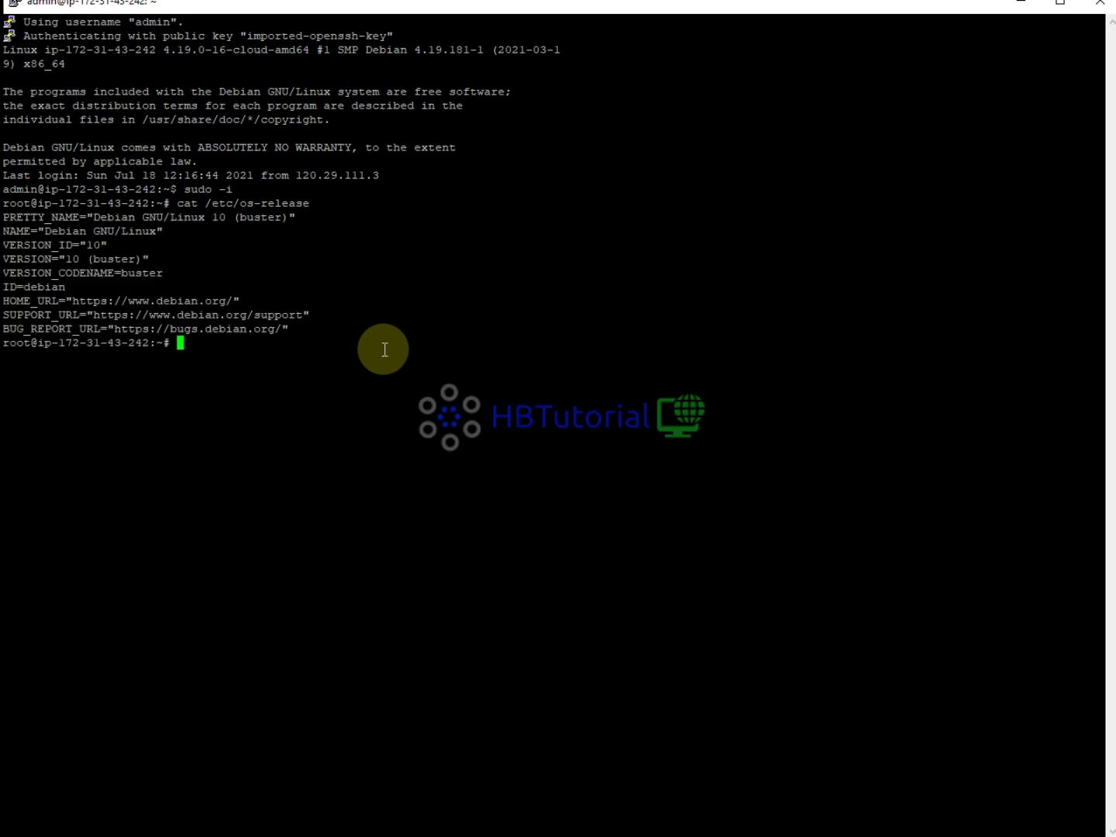
key("Return")
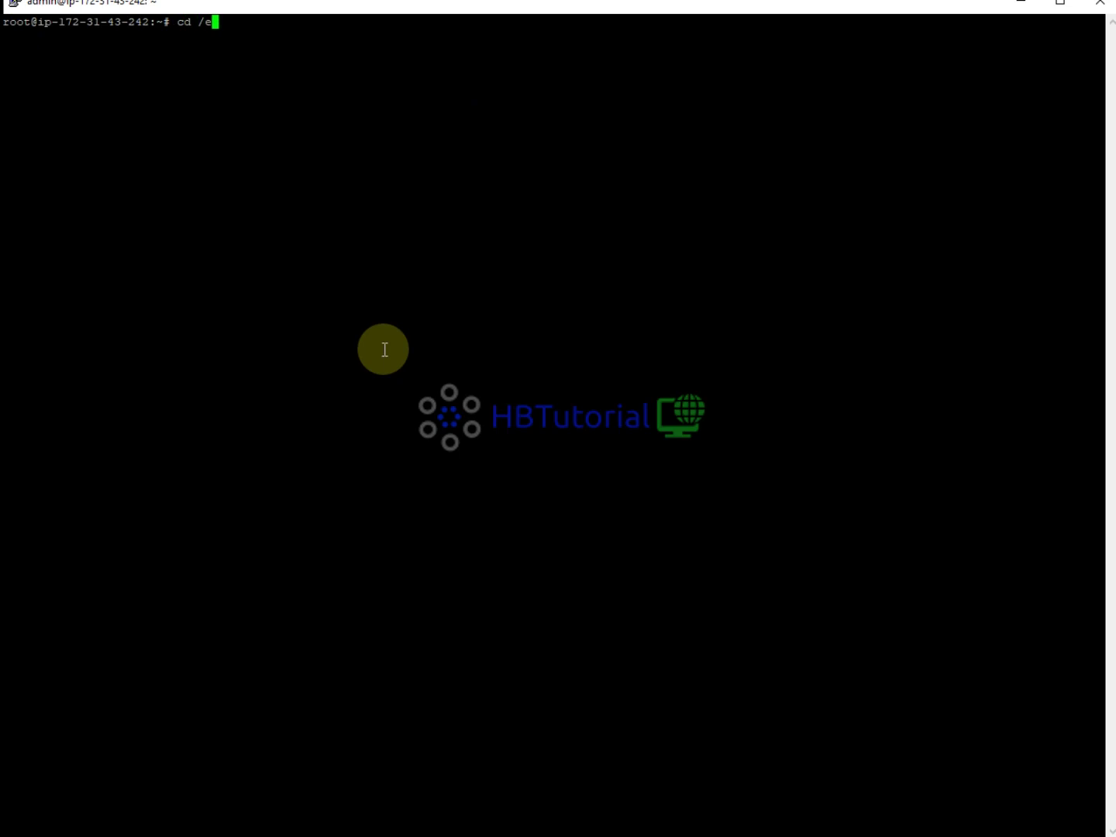
List /etc entries with Tab completion on 'cd /etc/l', then erase the path back to /etc.
type("cd /etc/l")
key("Tab")
key("Tab")
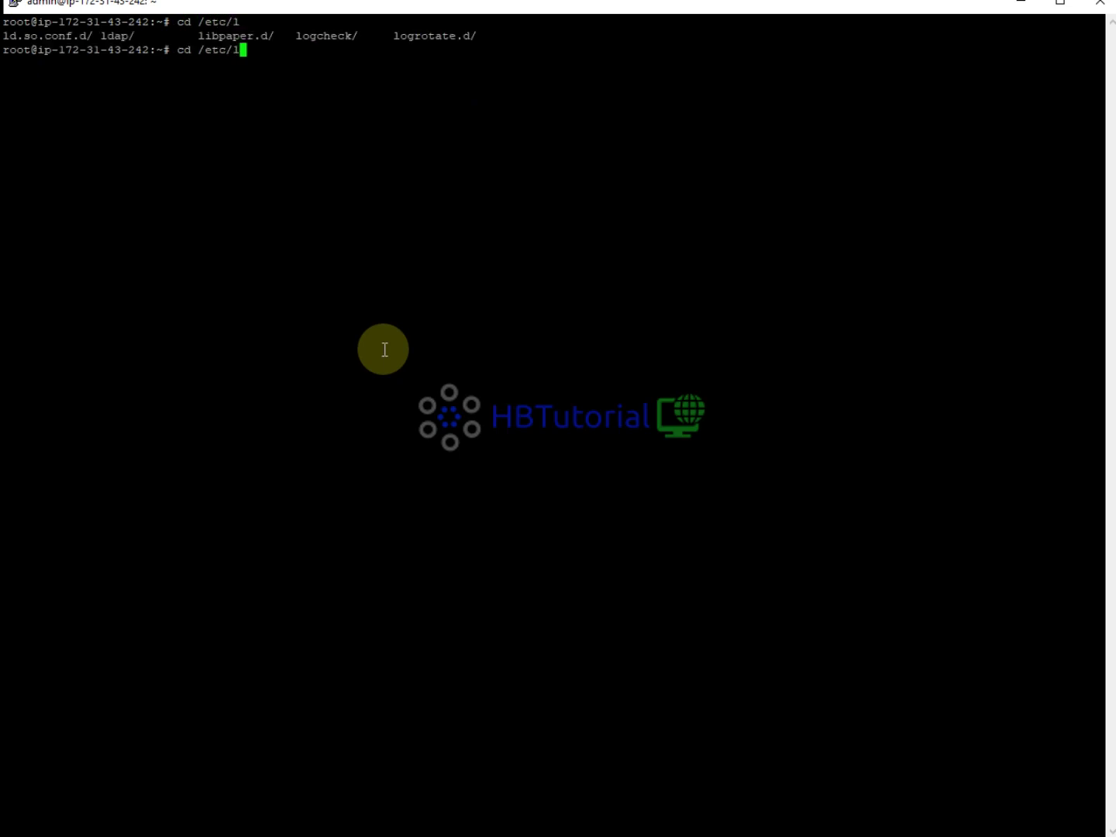
key("Tab")
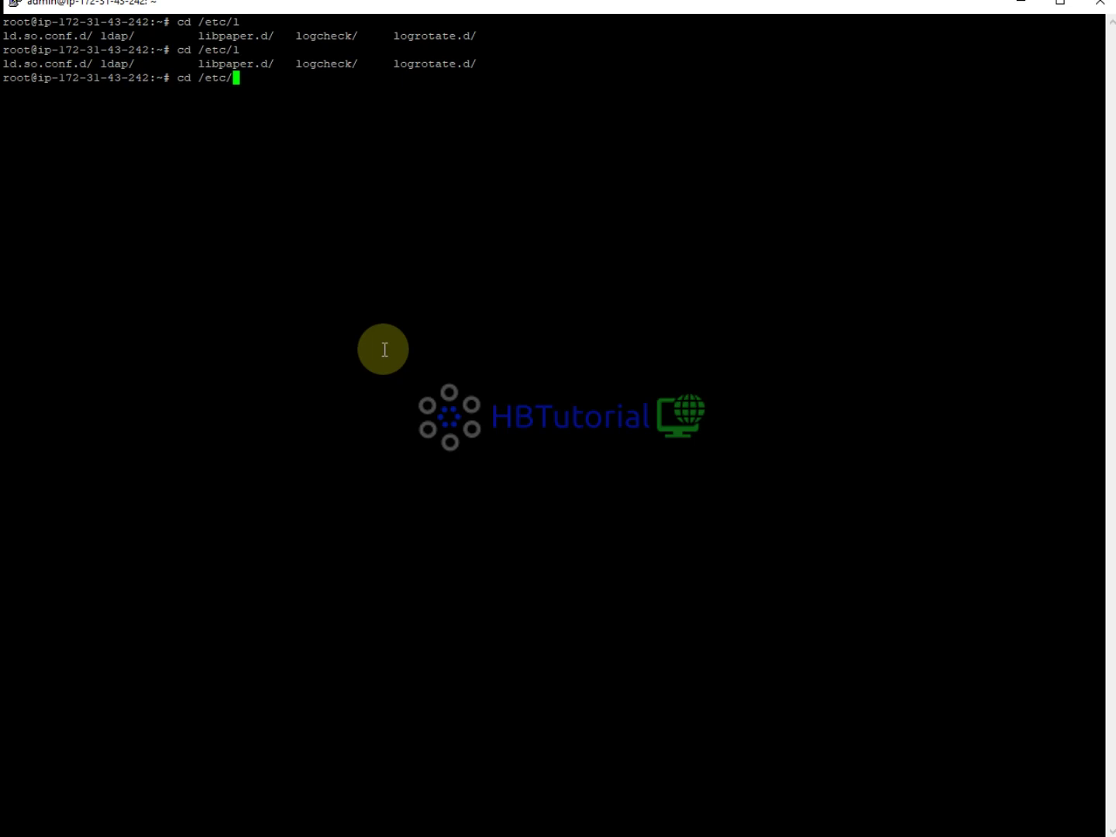
type("default/grub.d/")
key("BackSpace")
key("BackSpace")
key("BackSpace")
key("BackSpace")
key("BackSpace")
key("BackSpace")
key("BackSpace")
key("BackSpace")
key("BackSpace")
key("BackSpace")
key("BackSpace")
key("BackSpace")
key("BackSpace")
left_click(425, 833)
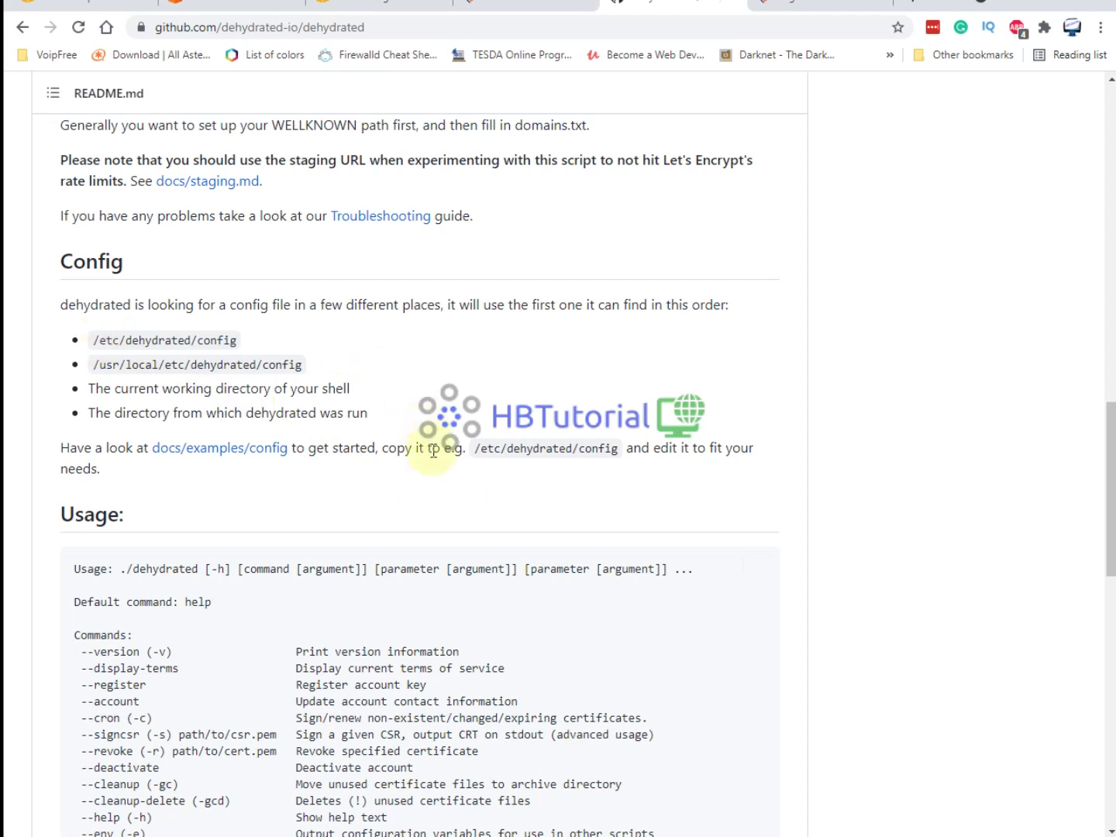
Highlight /etc/ in the dehydrated config path and scroll back to the top of the README.
left_click_drag(124, 338, 93, 340)
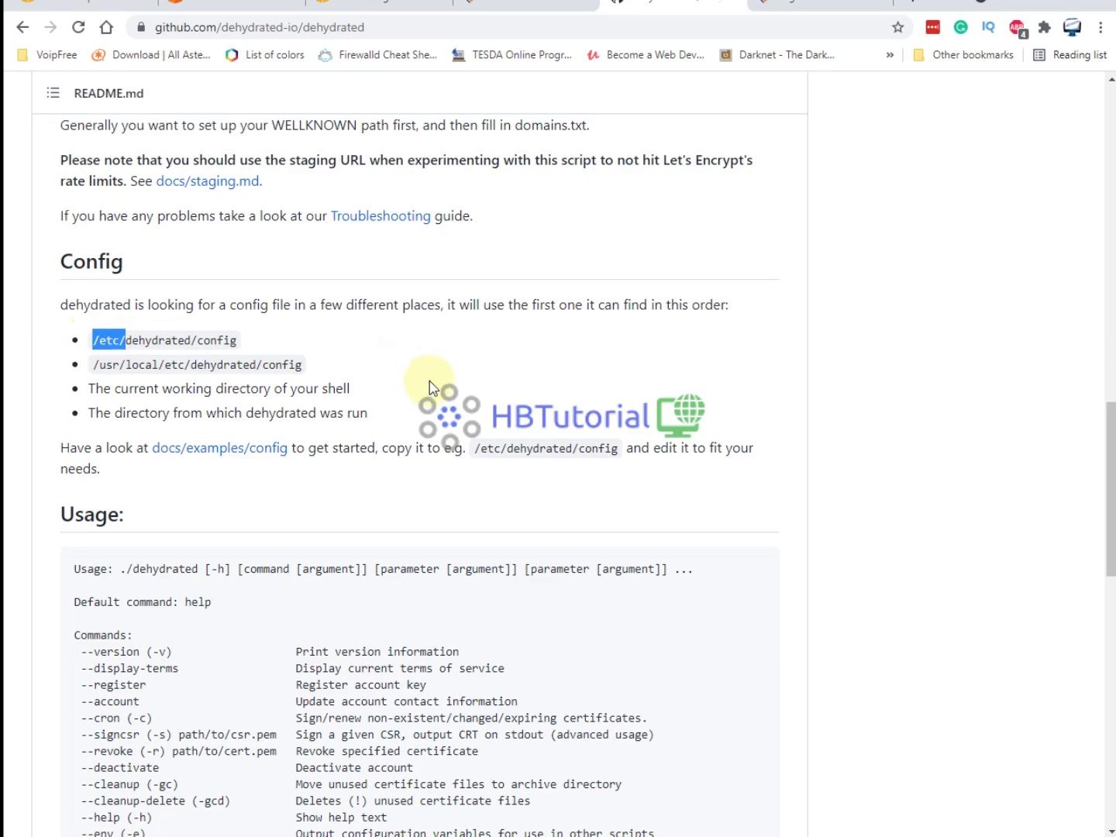
scroll(429, 387, "down", 17)
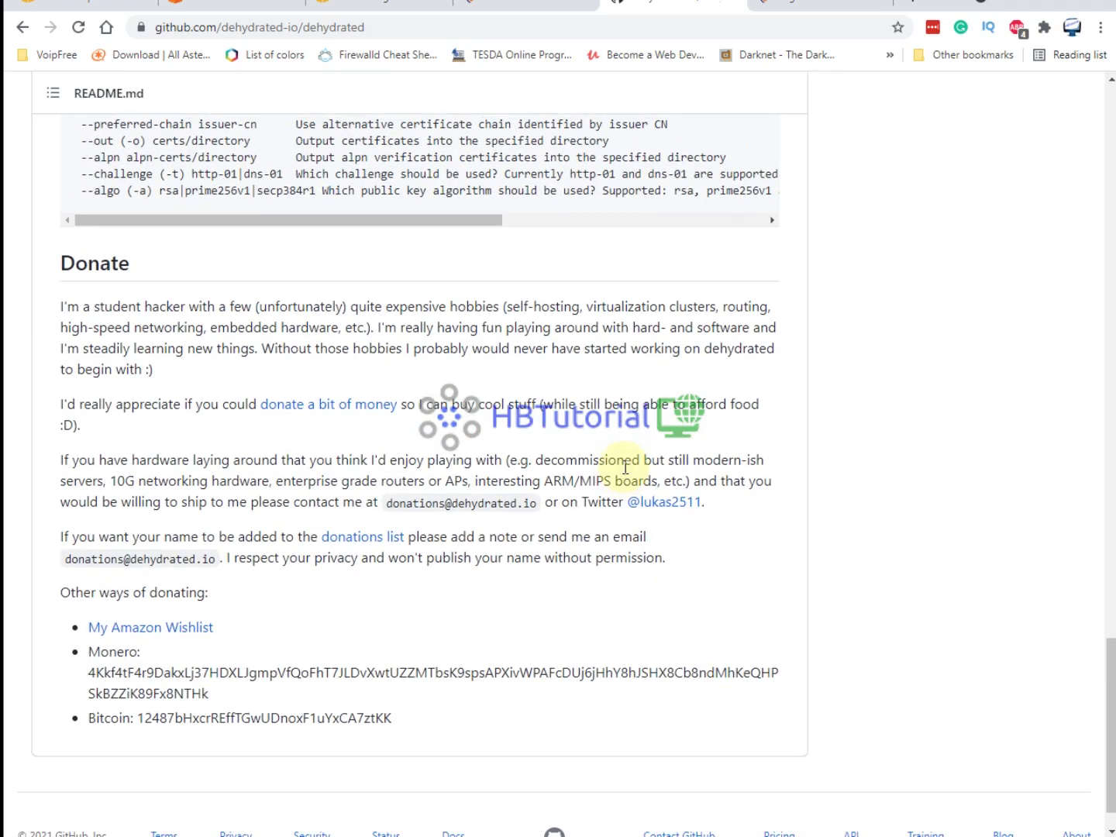
scroll(627, 466, "up", 20)
scroll(629, 470, "up", 9)
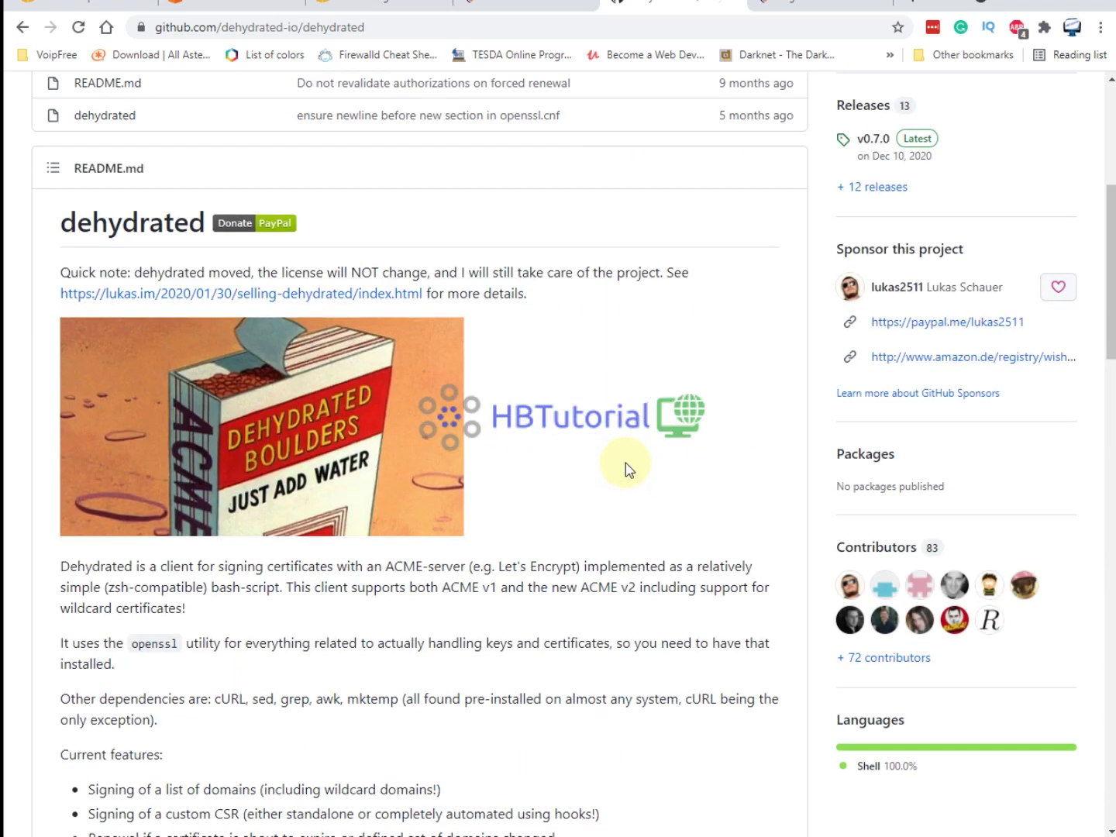
scroll(626, 463, "up", 2)
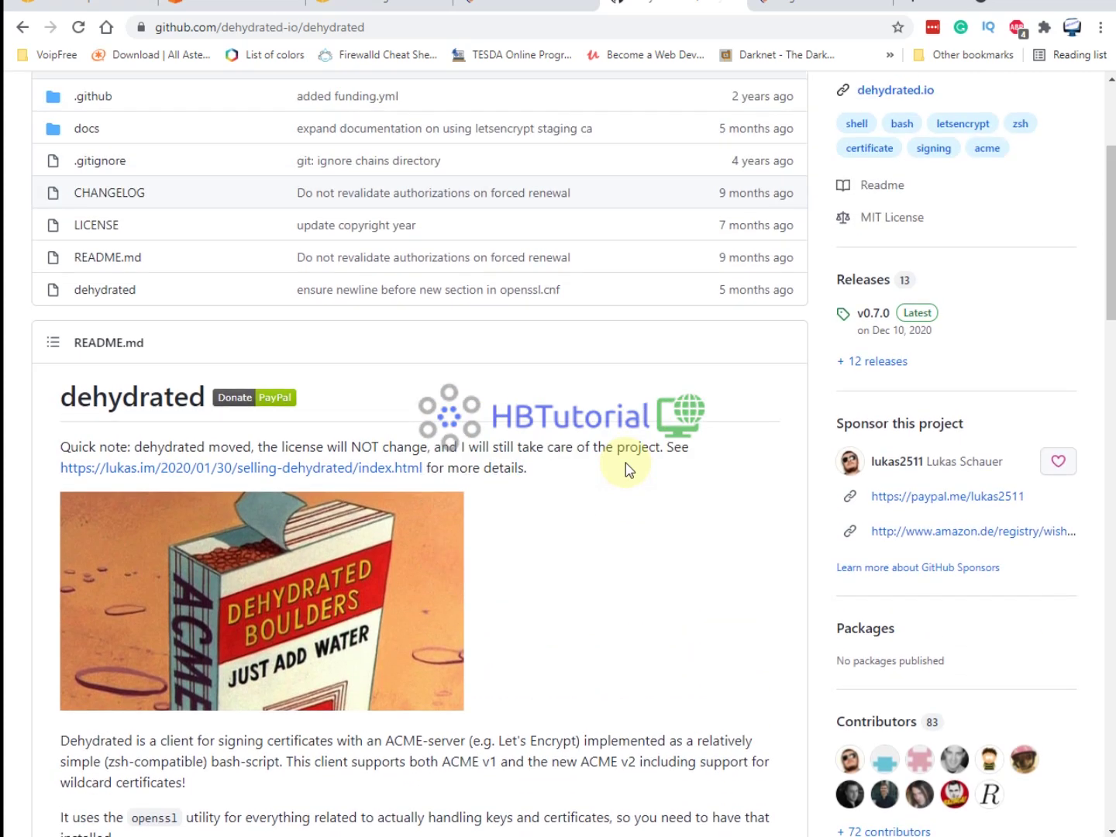
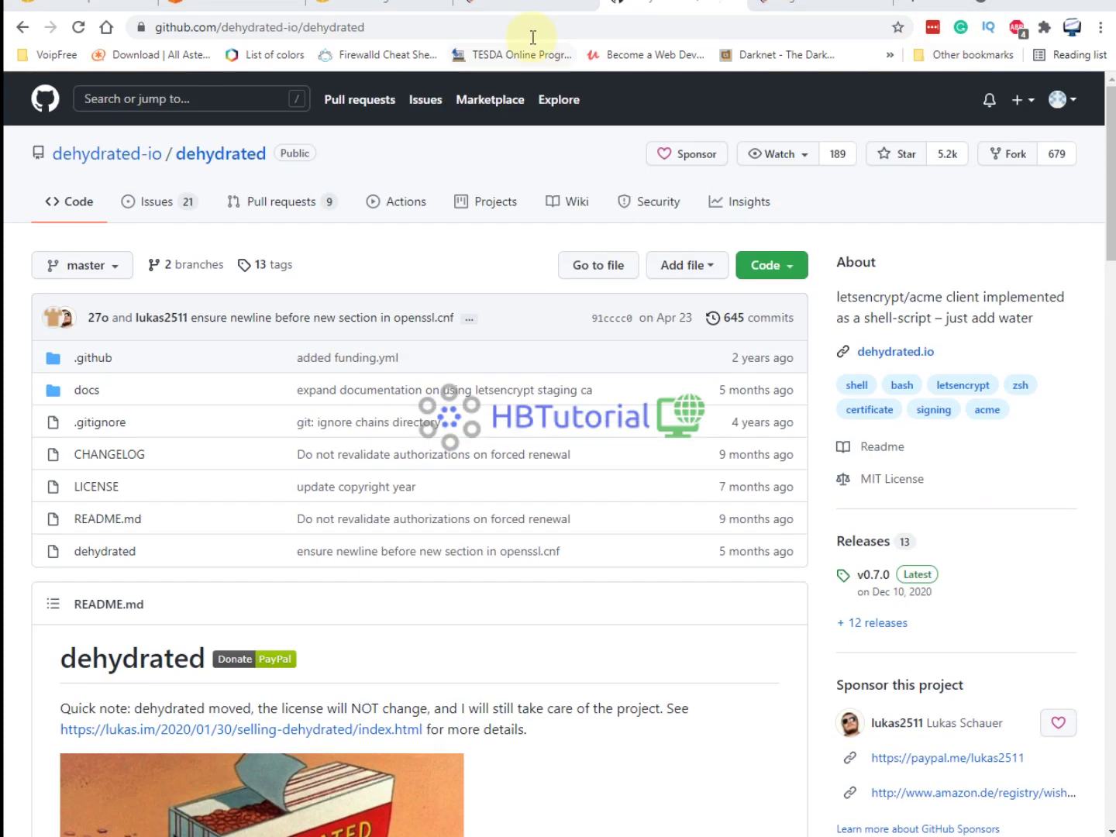
Return to the FusionPBX Let's Encrypt guide page in the browser.
left_click(515, 8)
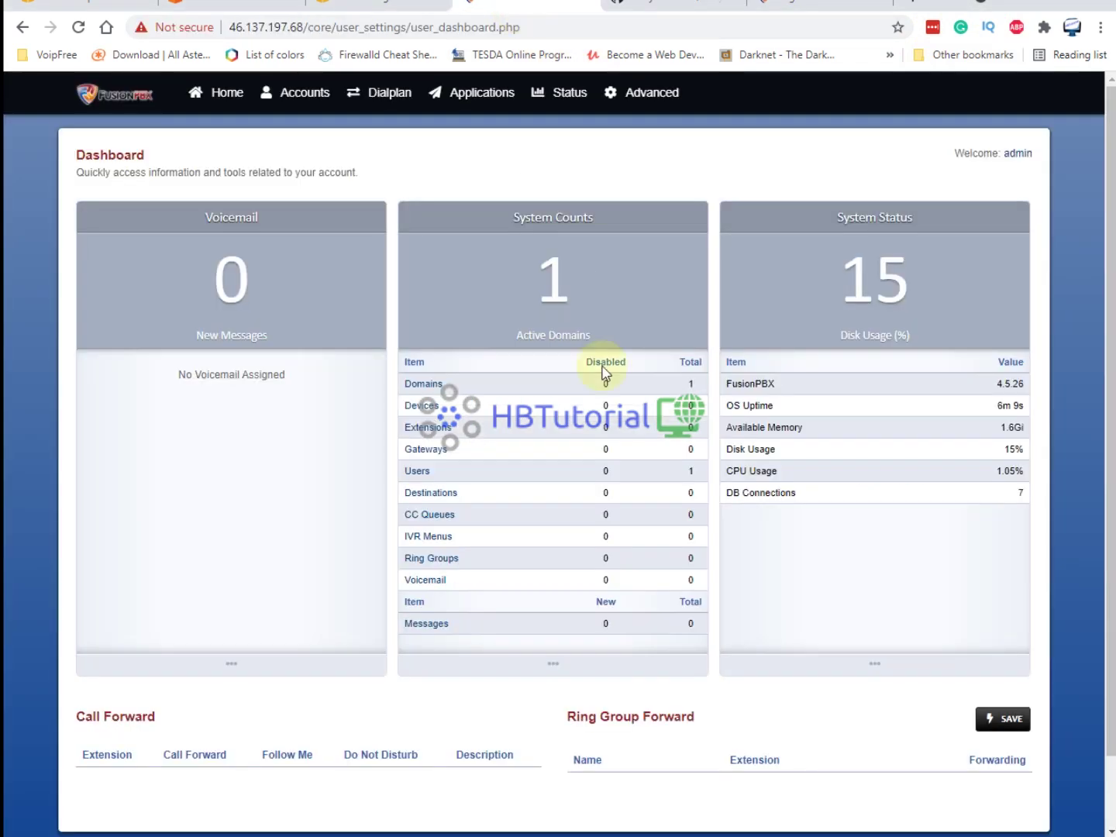
left_click(411, 10)
left_click(671, 11)
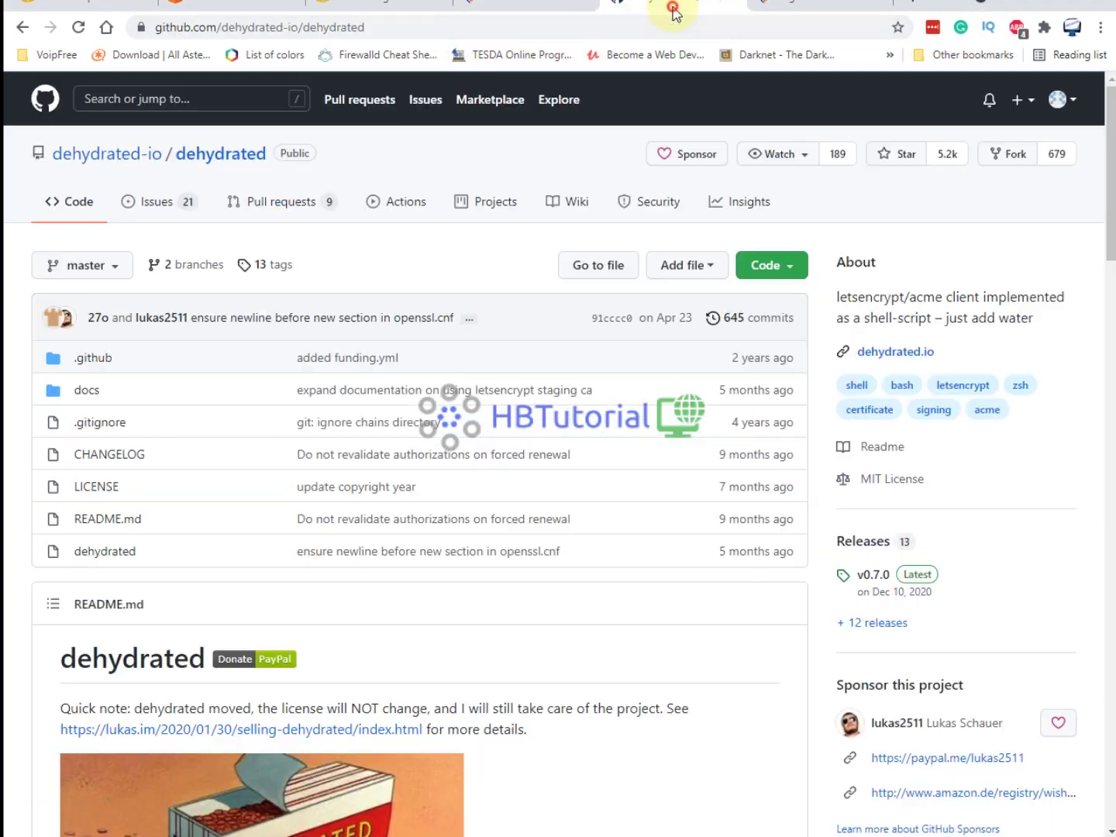
left_click(23, 28)
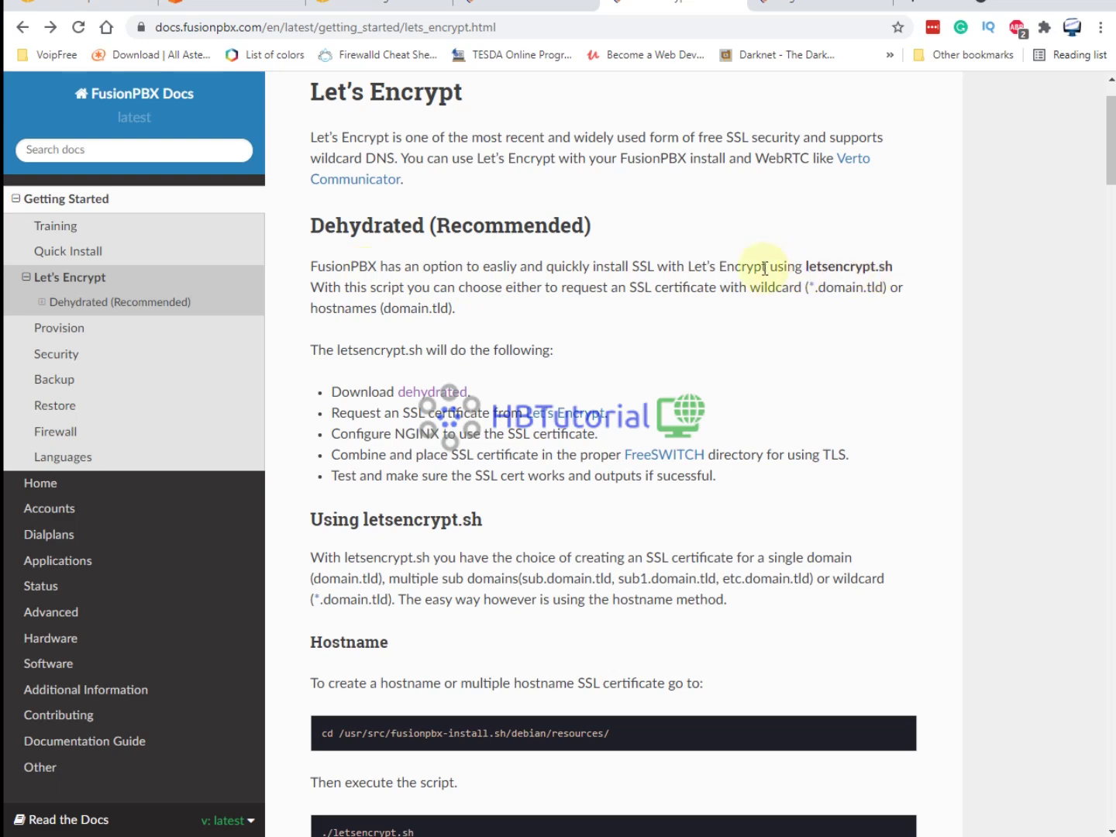
Read the guide's letsencrypt.sh intro, Download dehydrated and request-certificate steps.
left_click_drag(378, 357, 511, 350)
left_click(593, 353)
left_click_drag(368, 391, 486, 395)
scroll(529, 469, "down", 1)
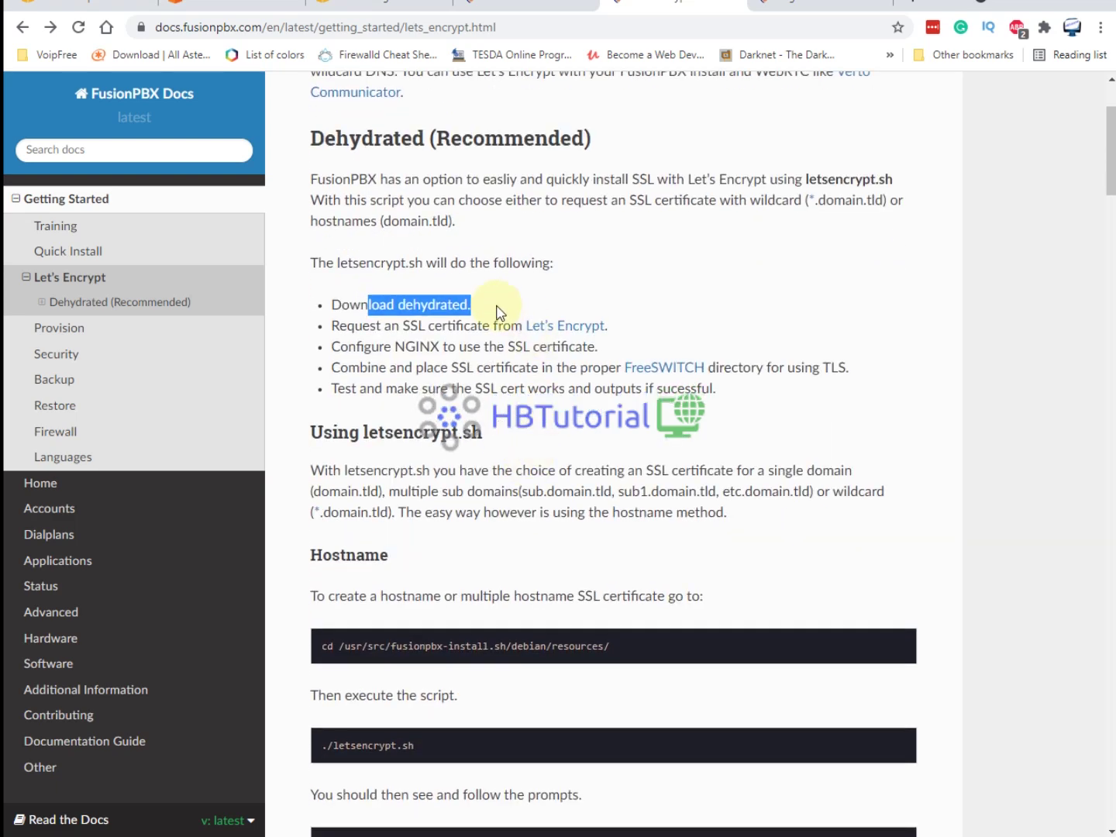
left_click(491, 301)
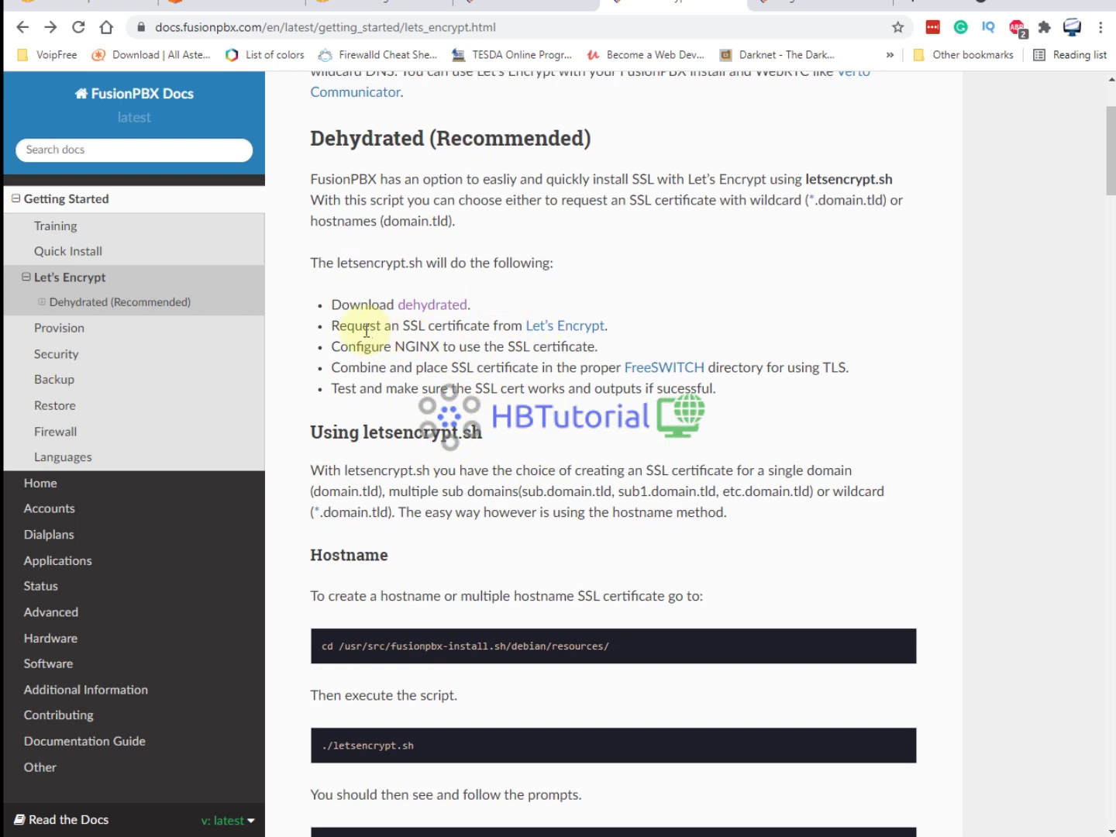
left_click_drag(363, 325, 680, 320)
left_click(693, 317)
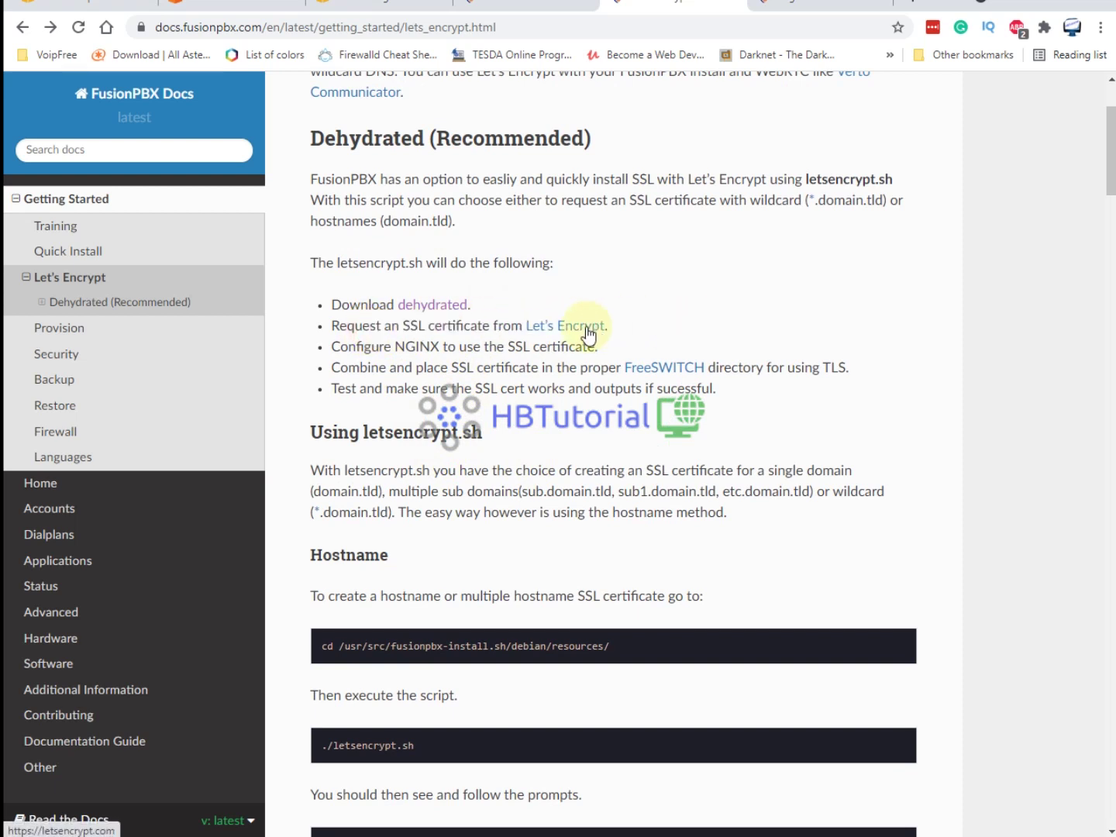
Open the Let's Encrypt and dehydrated links in new tabs and view each.
right_click(589, 328)
left_click(618, 334)
right_click(431, 314)
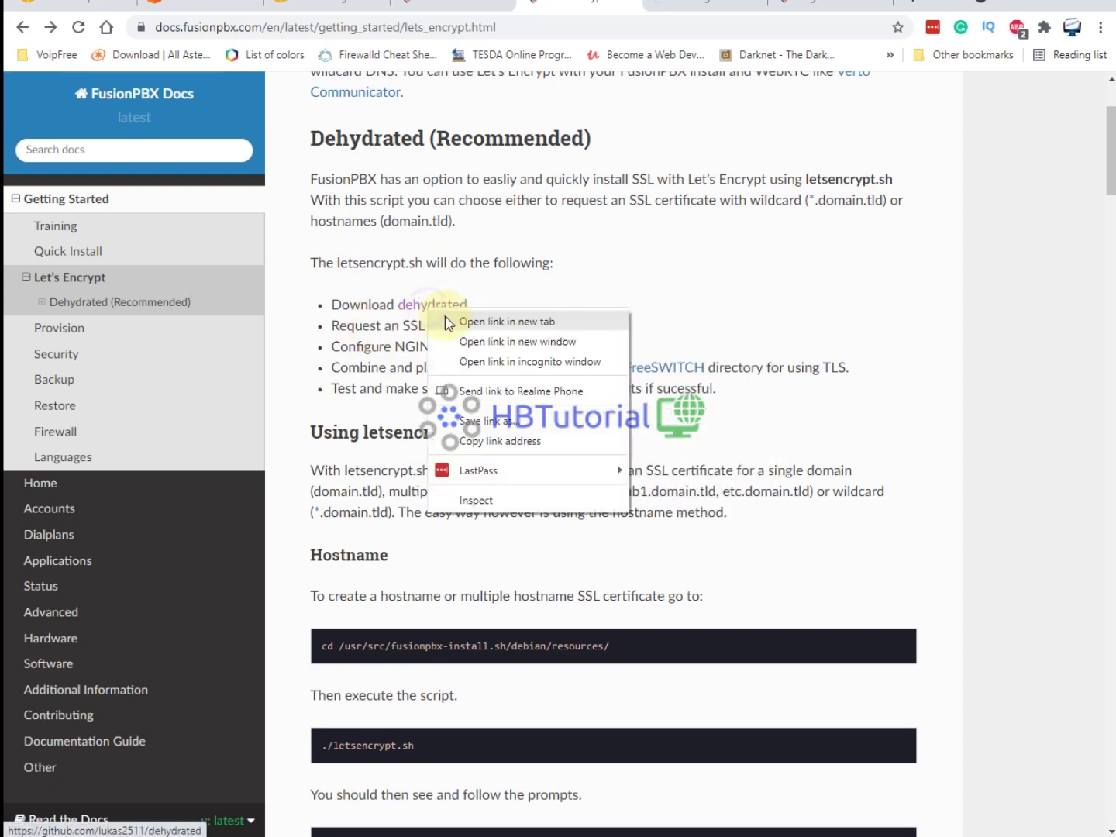
left_click(481, 320)
left_click(617, 11)
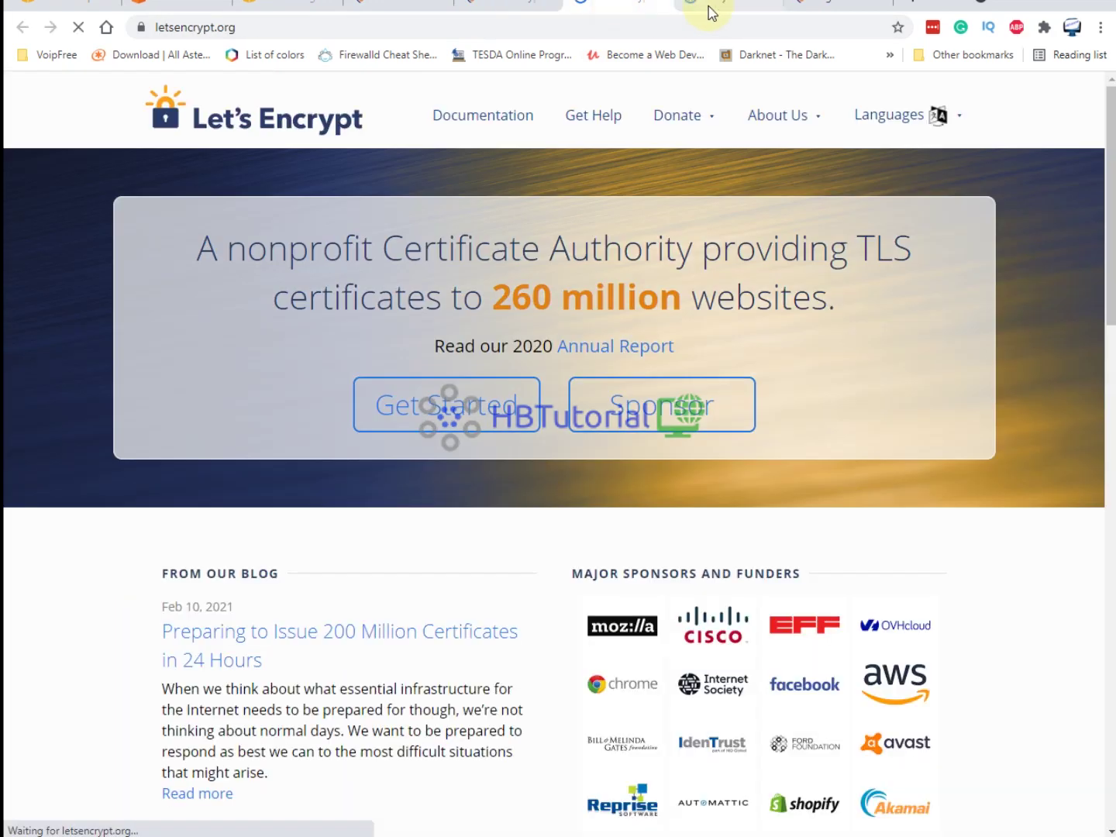
left_click(723, 10)
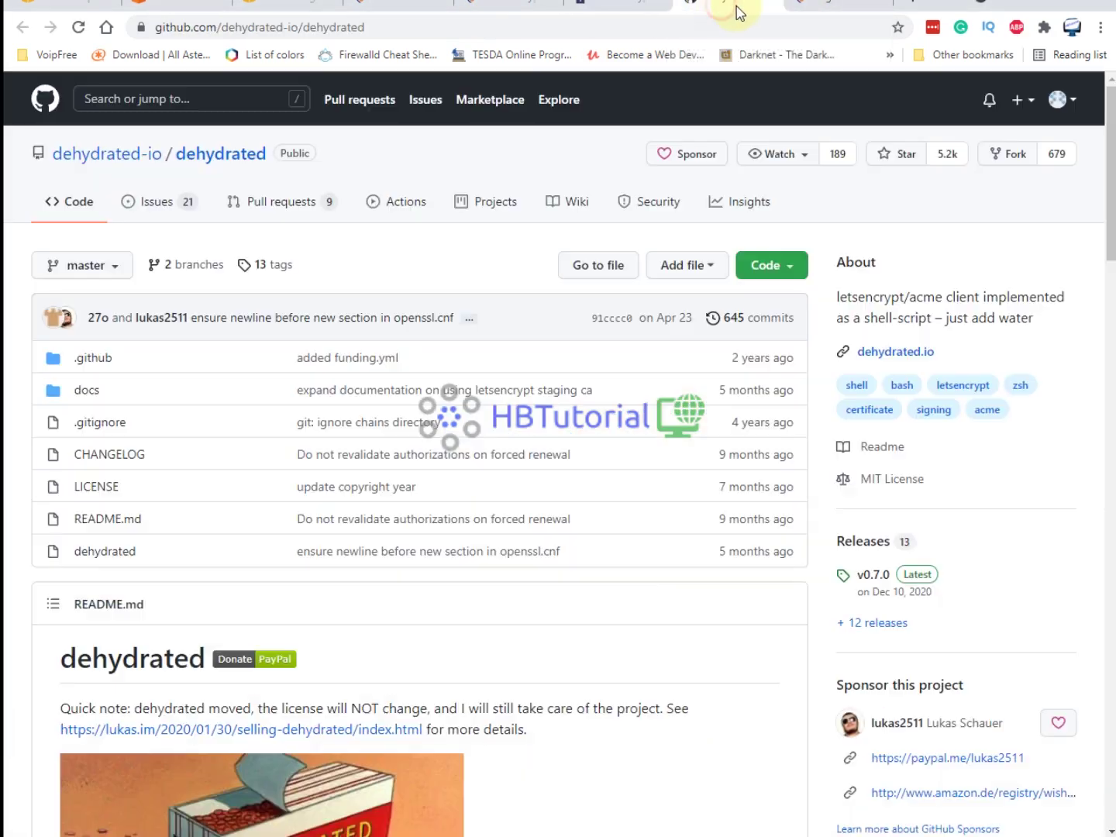
Copy the dehydrated repository's HTTPS clone URL from GitHub and skim down the README.
left_click(706, 265)
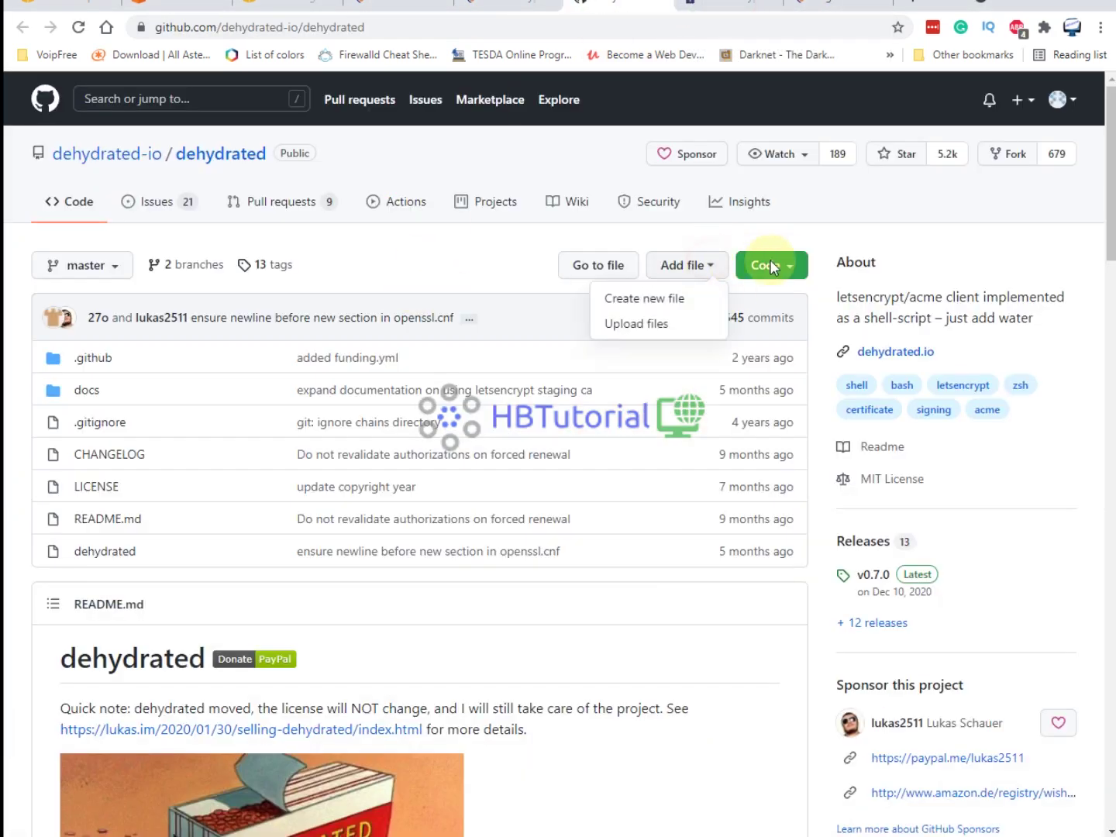
left_click(790, 265)
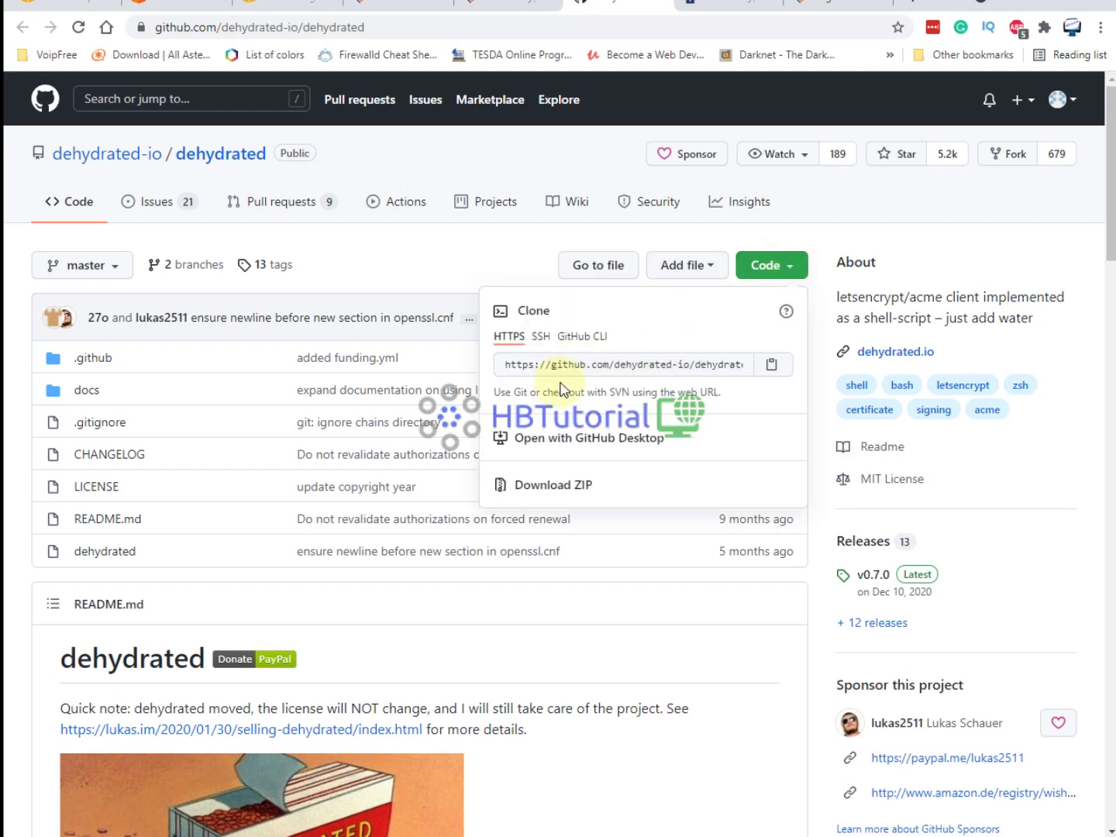
left_click(772, 367)
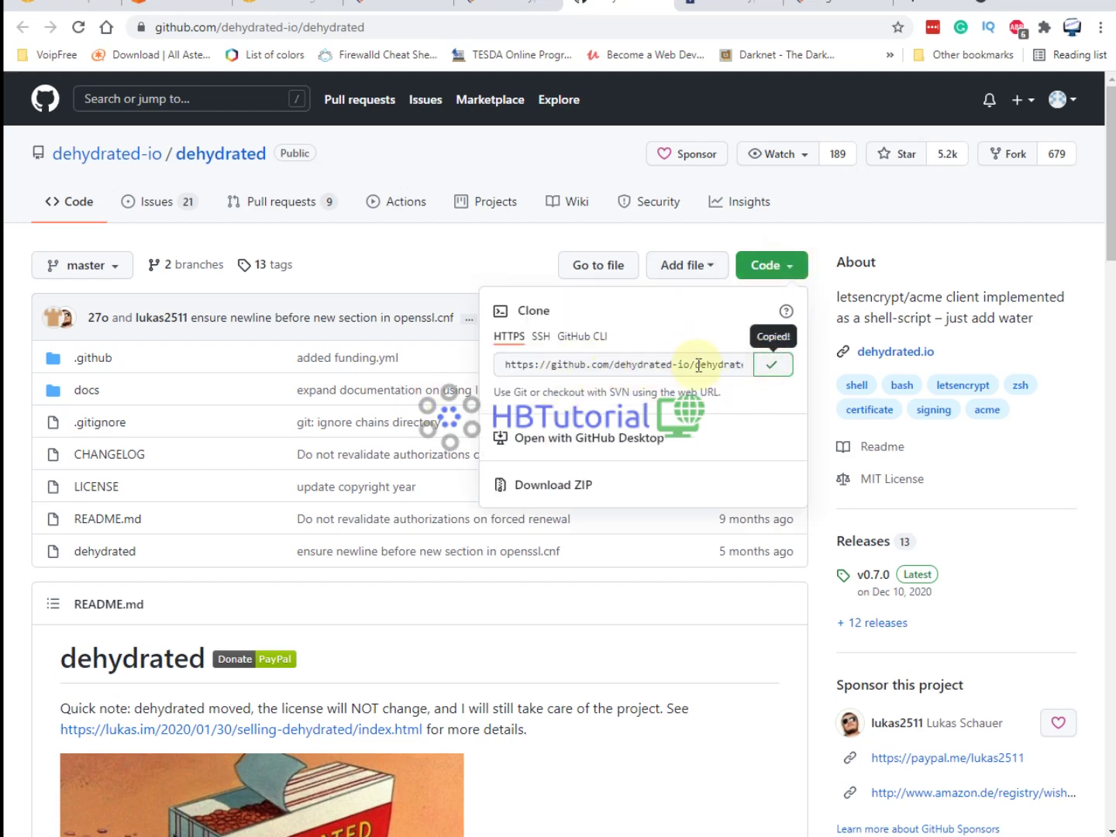
left_click_drag(693, 364, 749, 362)
left_click(325, 401)
scroll(325, 401, "down", 9)
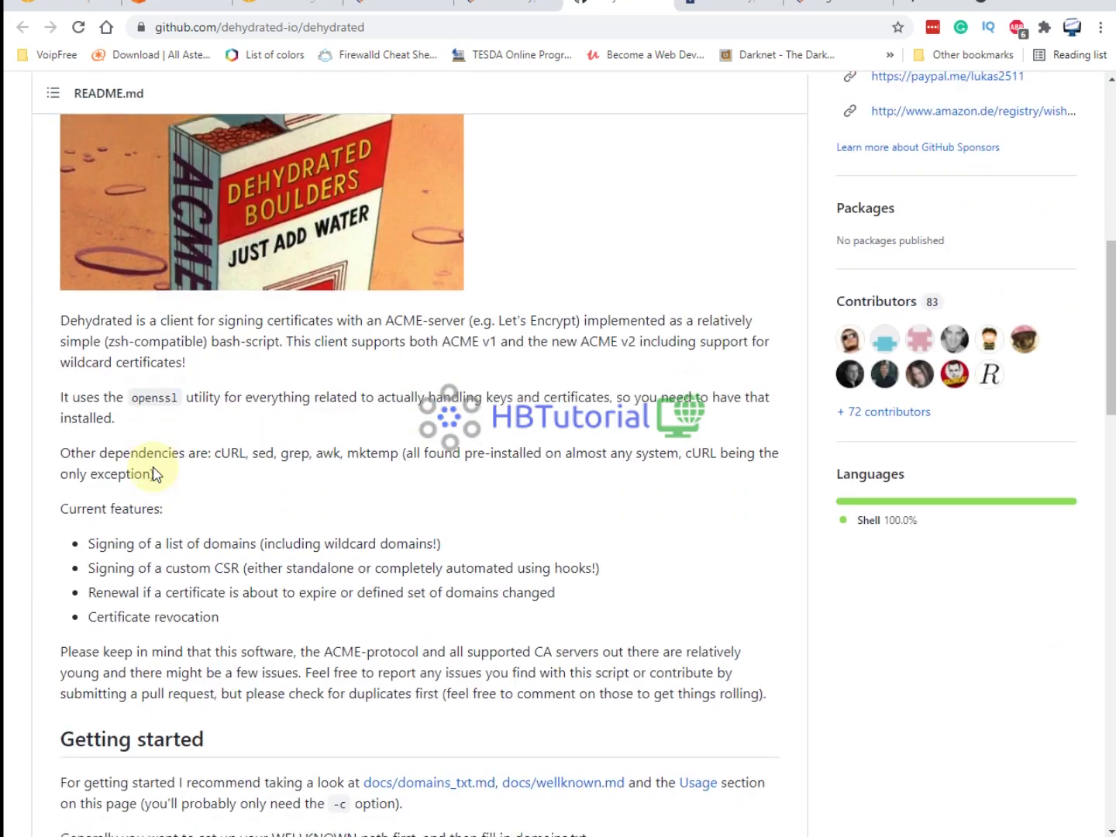
scroll(179, 517, "down", 5)
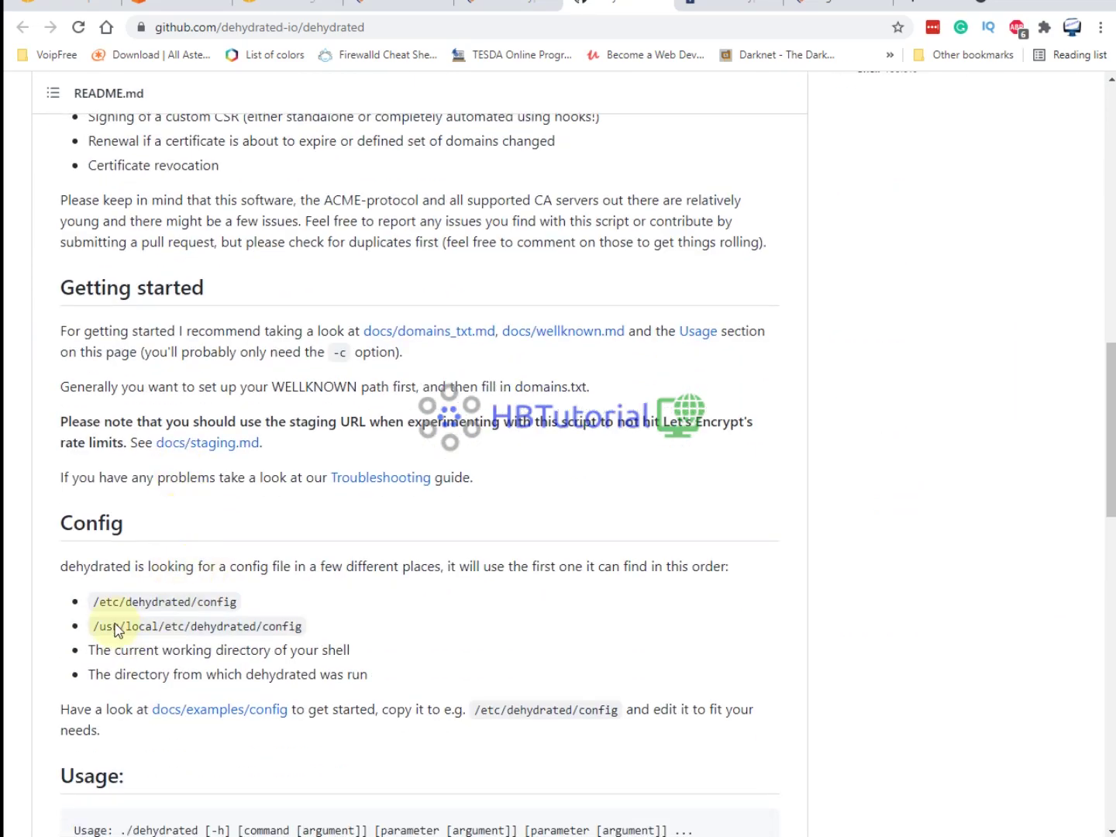
left_click(740, 834)
Move into /etc and list its contents.
type("cd")
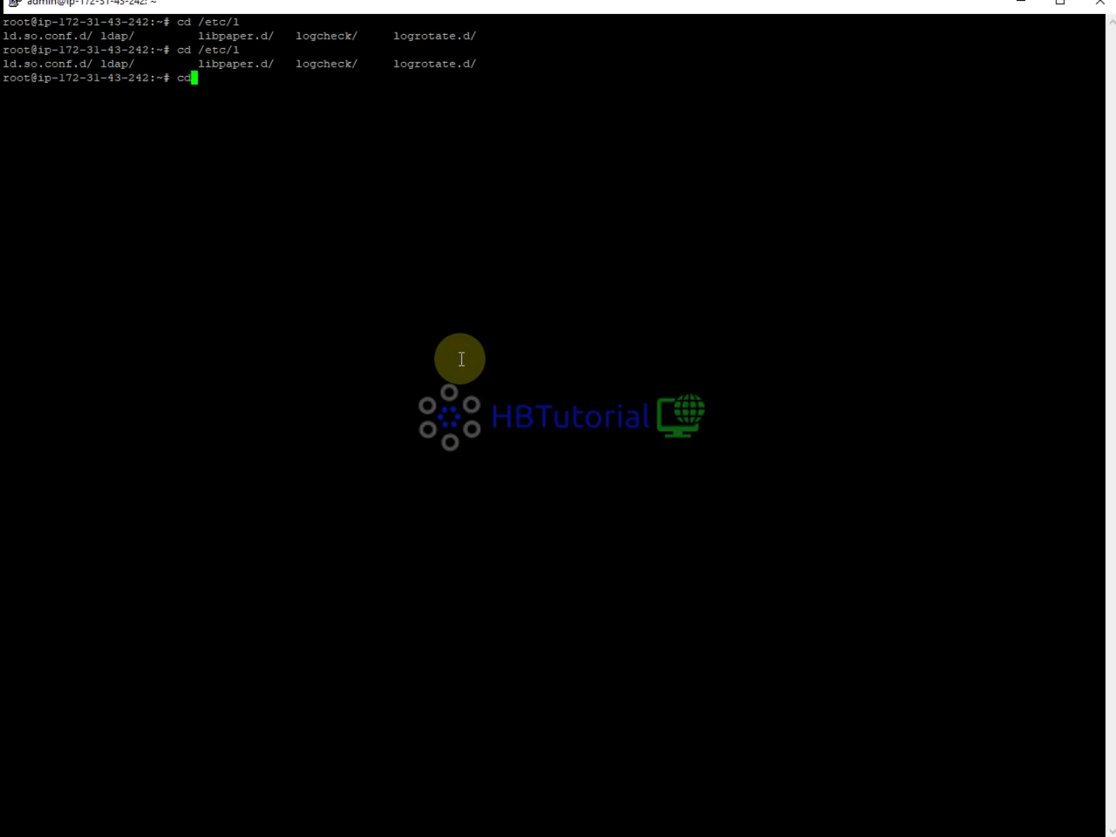
type(" /etc/")
key("Return")
type("ls")
key("Return")
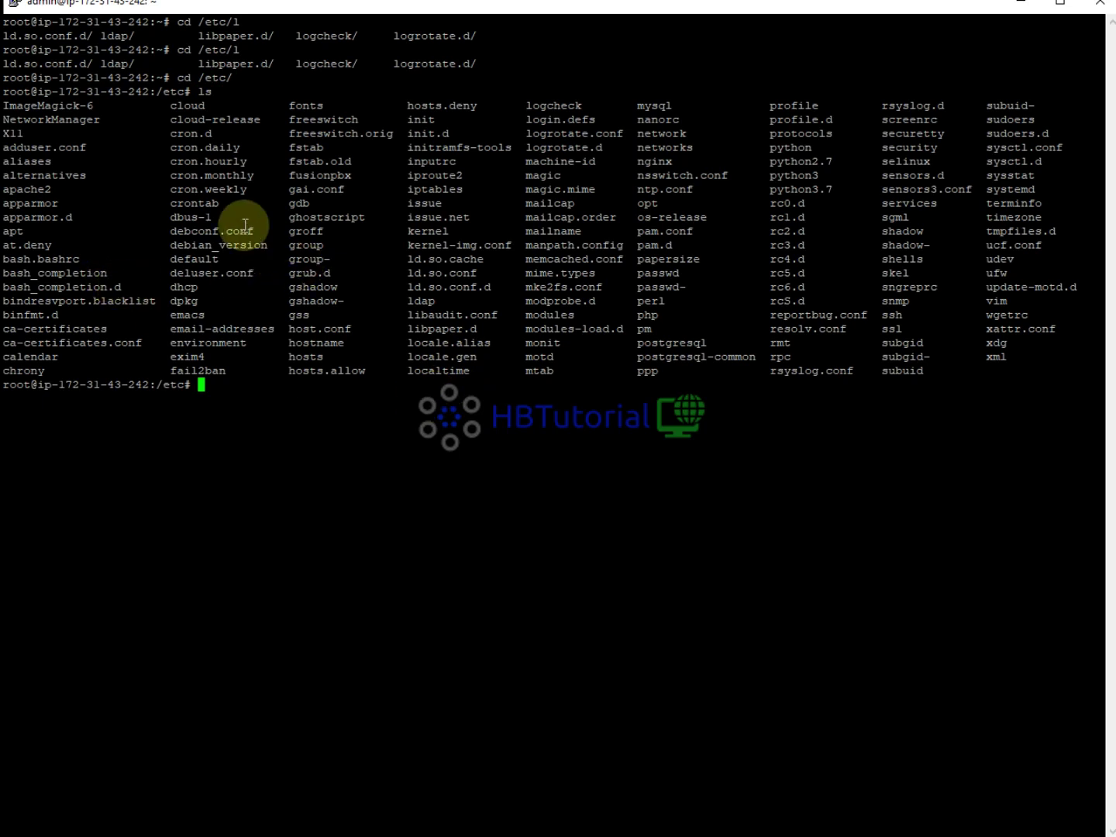
Run git clone with the pasted dehydrated URL to clone it into /etc.
left_click(283, 409)
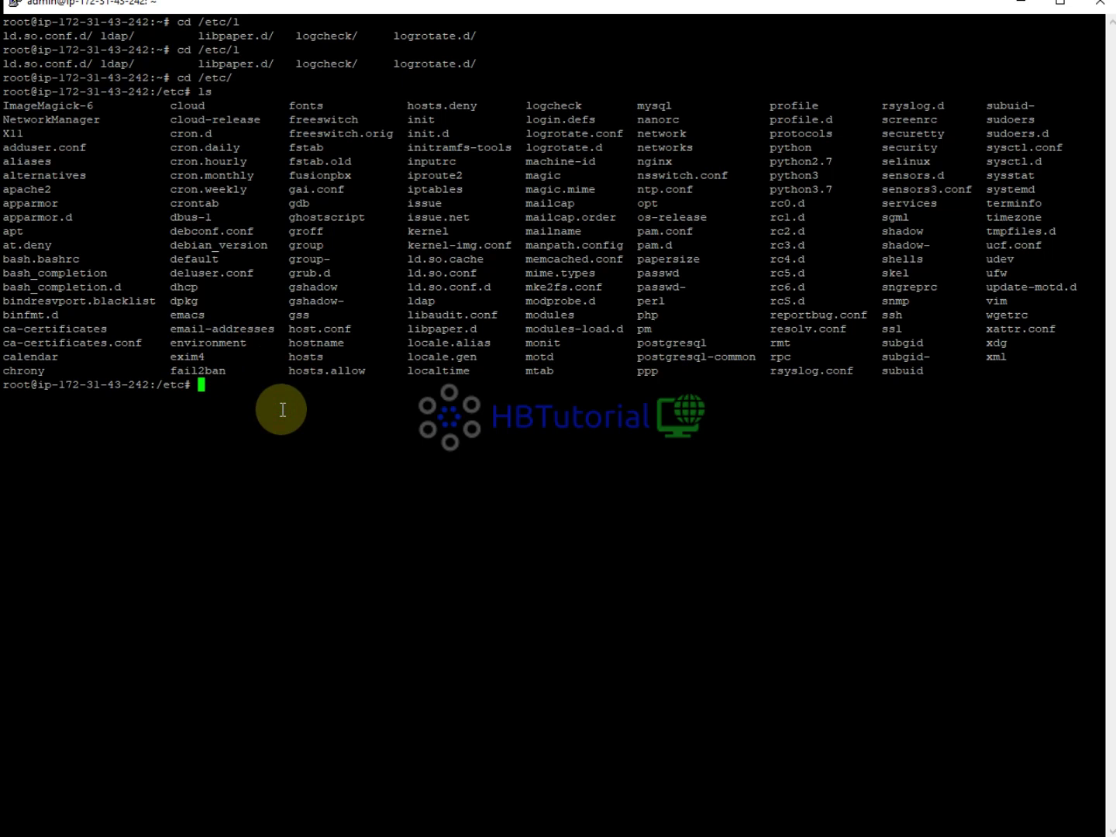
type("git clone")
right_click(283, 410)
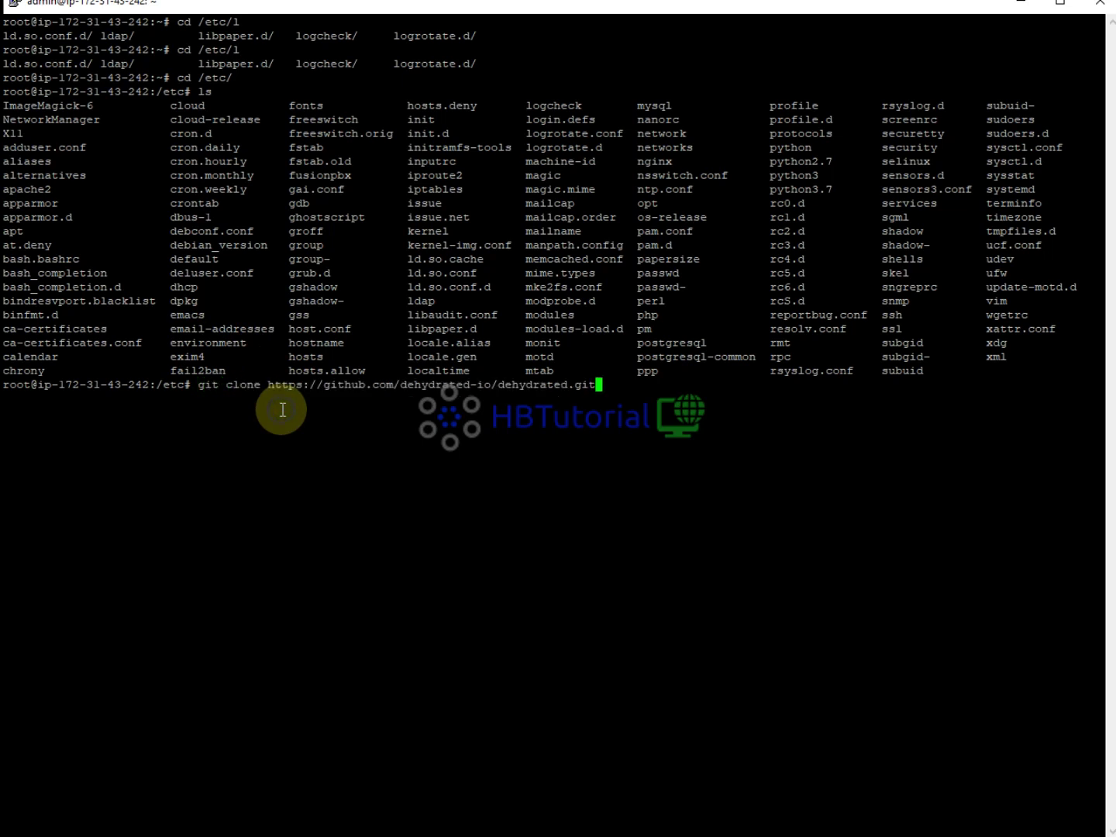
key("Return")
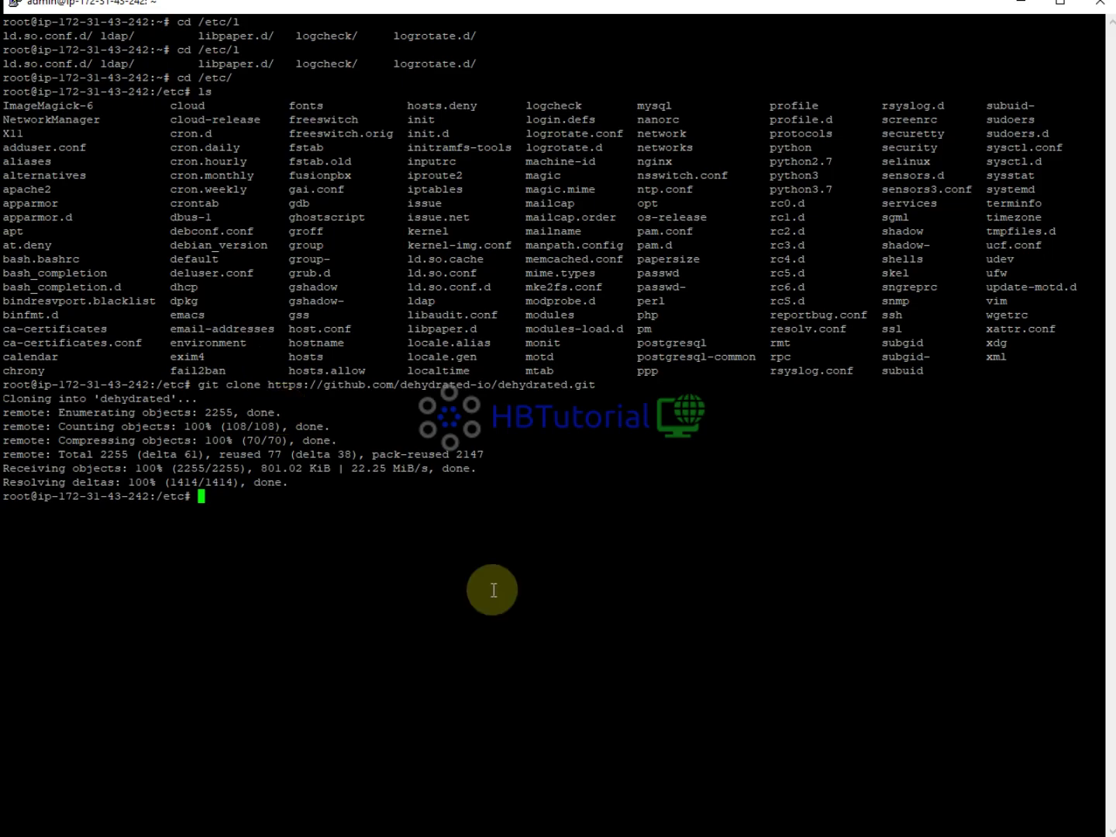
left_click(567, 834)
scroll(341, 516, "down", 2)
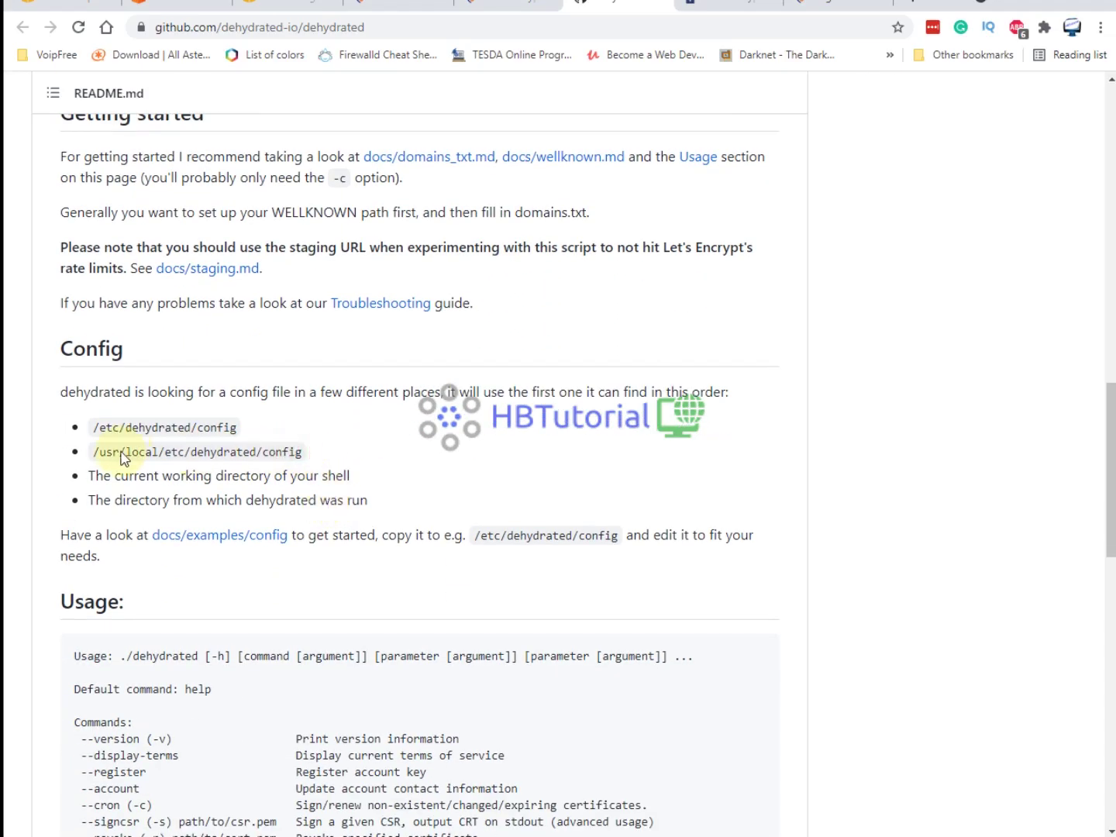
Review the README's Config and Usage sections, noting the /usr/local/etc/dehydrated/config path.
left_click_drag(92, 463, 311, 457)
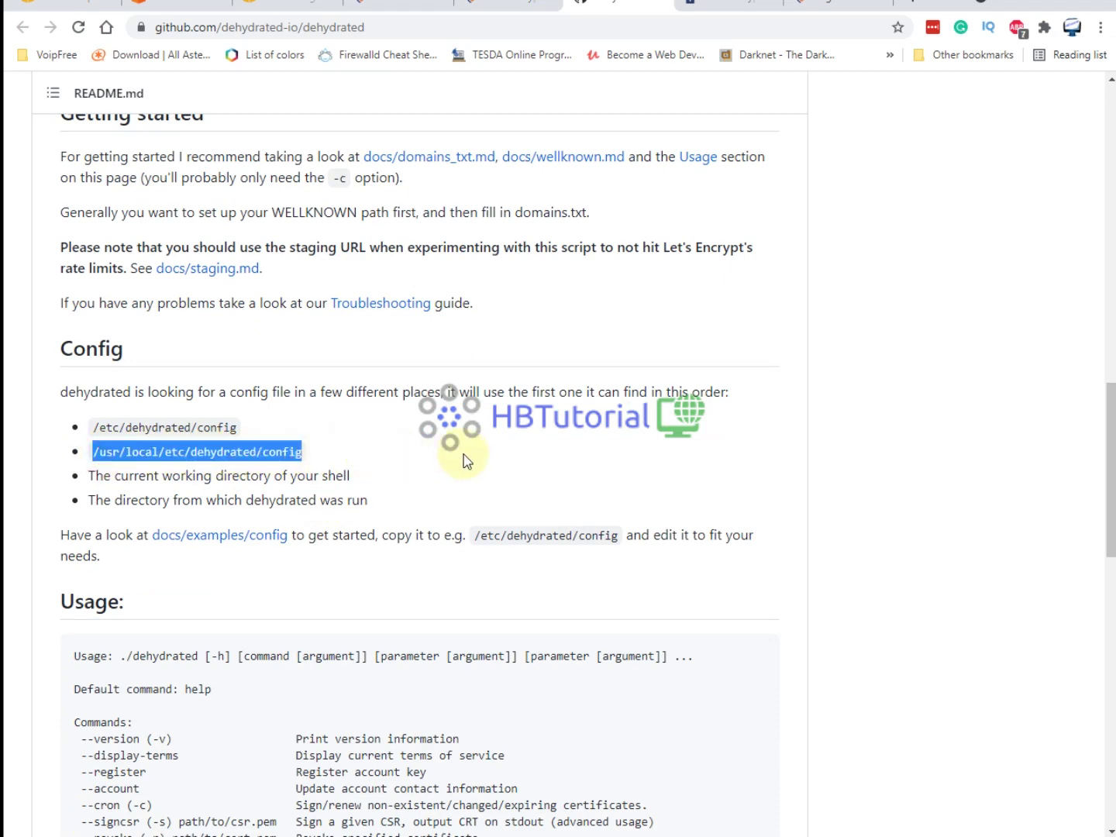
scroll(465, 461, "down", 4)
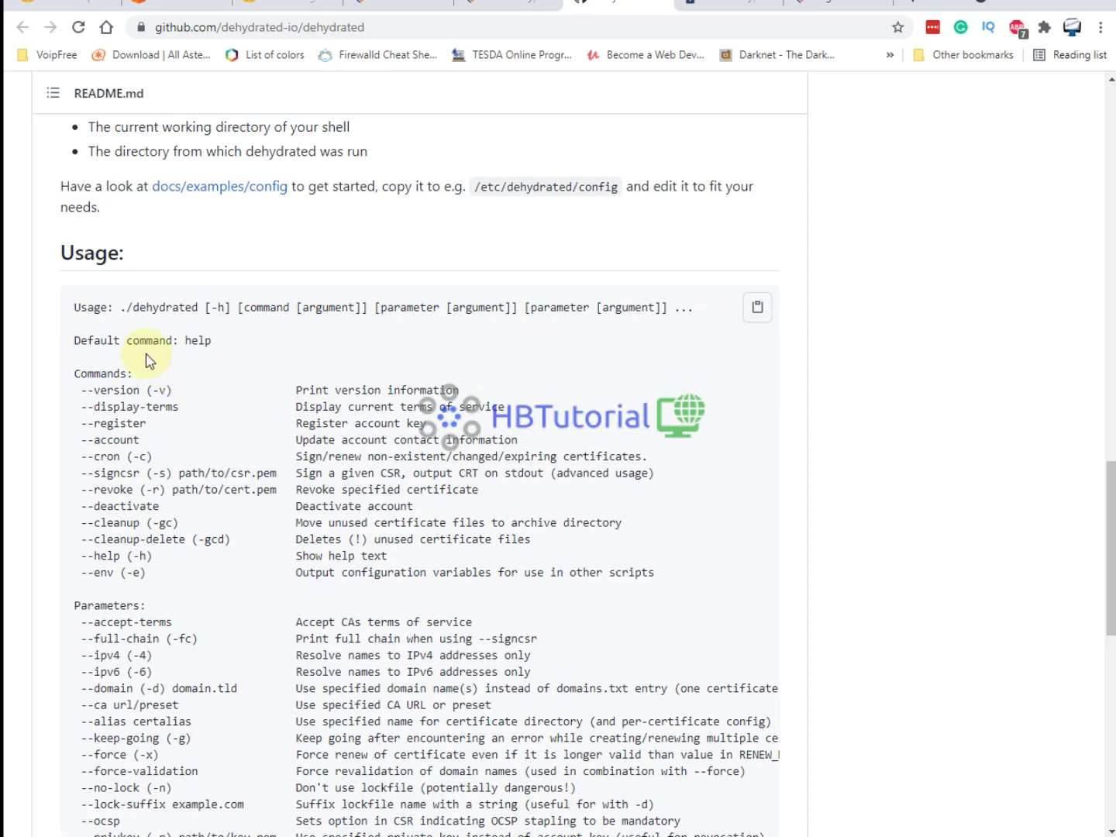
scroll(590, 352, "down", 6)
scroll(606, 367, "down", 5)
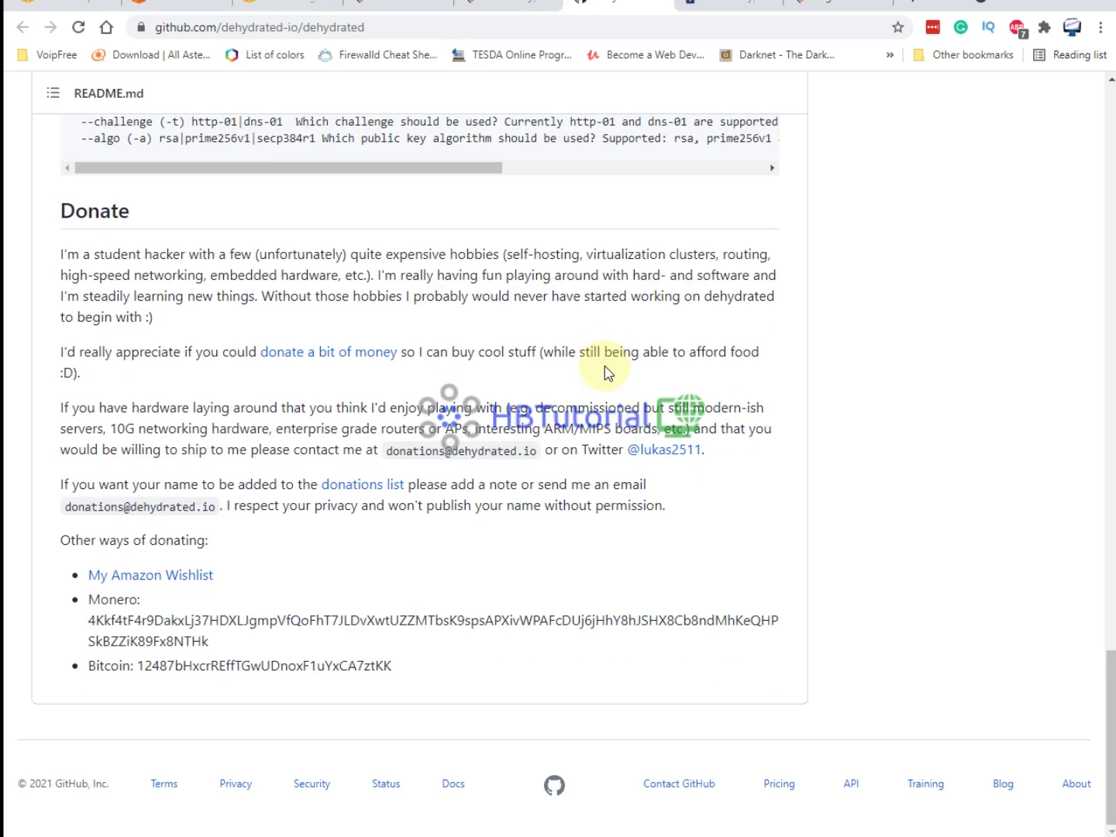
left_click(609, 834)
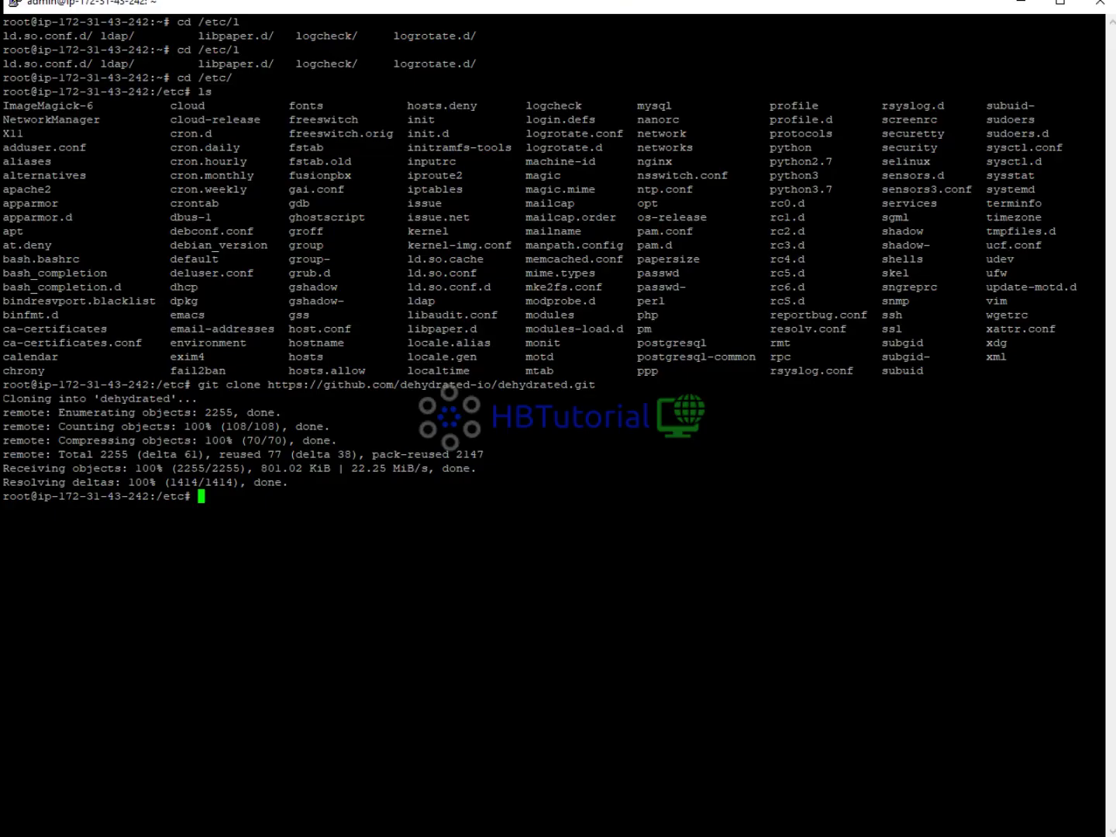
Return to the home directory and open /etc/hosts in nano.
type("cd .")
key("Return")
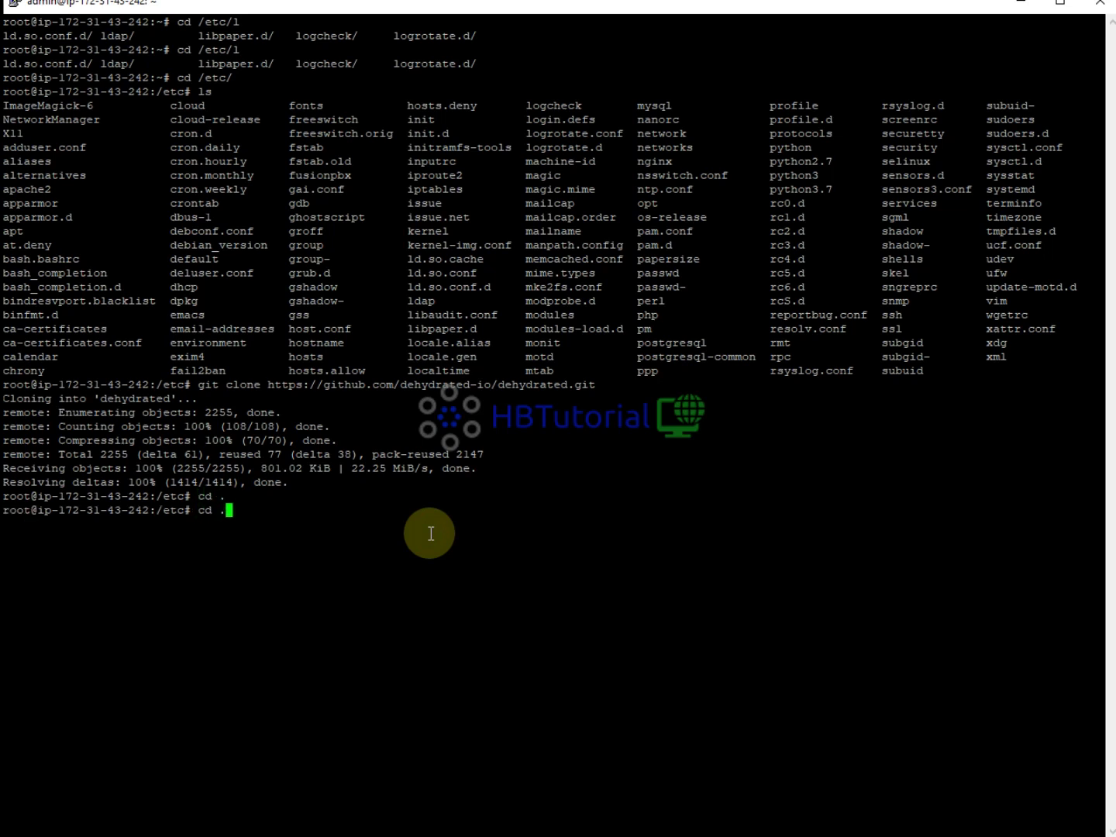
type("cd ..")
key("Return")
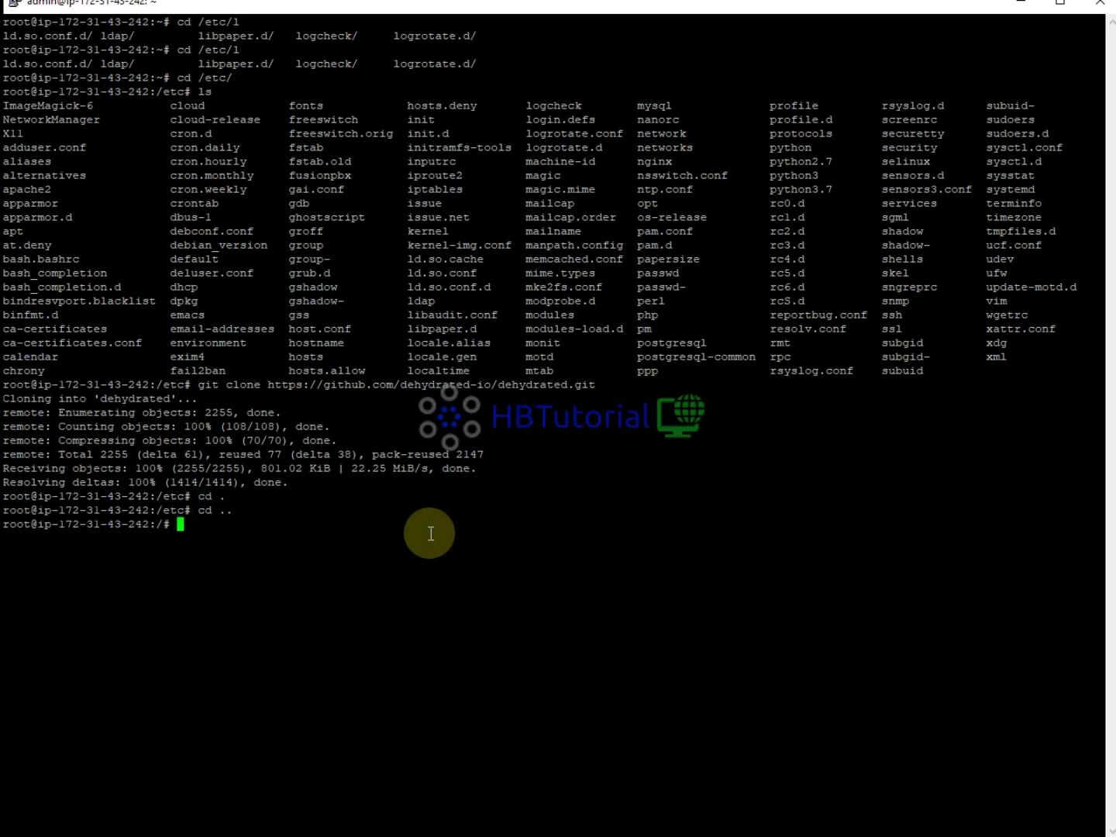
type("cd")
key("Return")
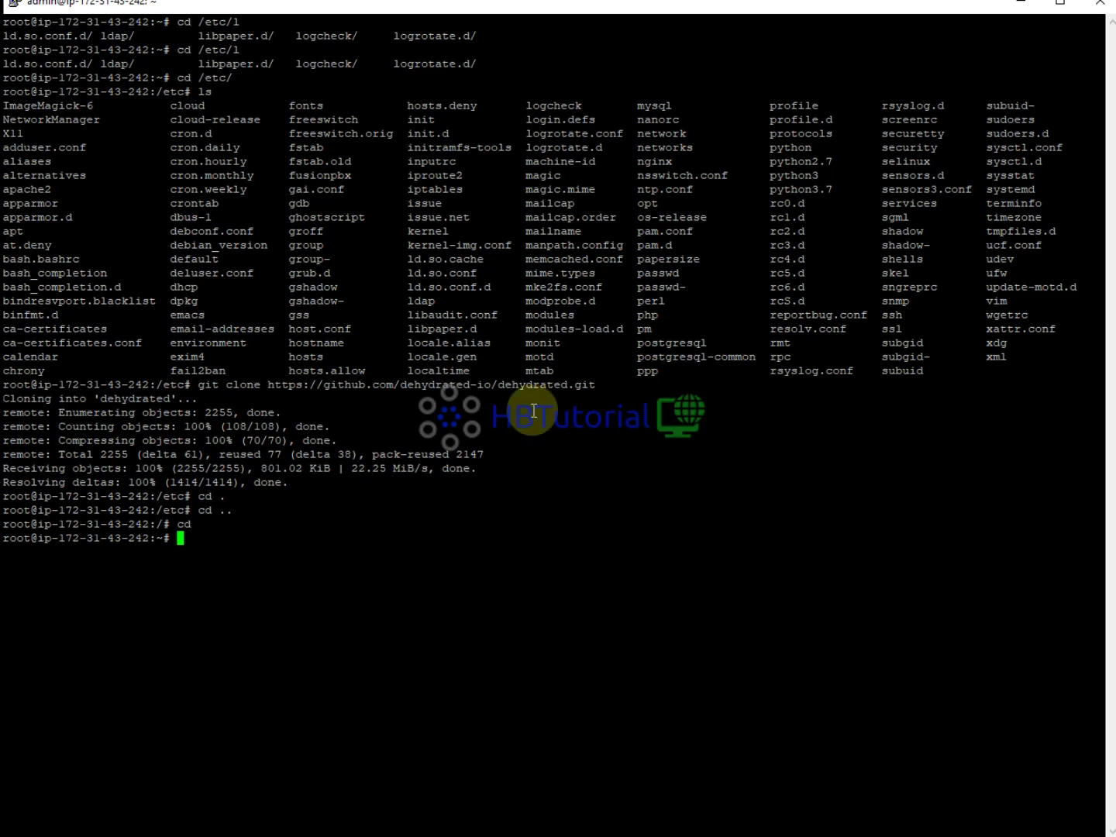
type("nano ")
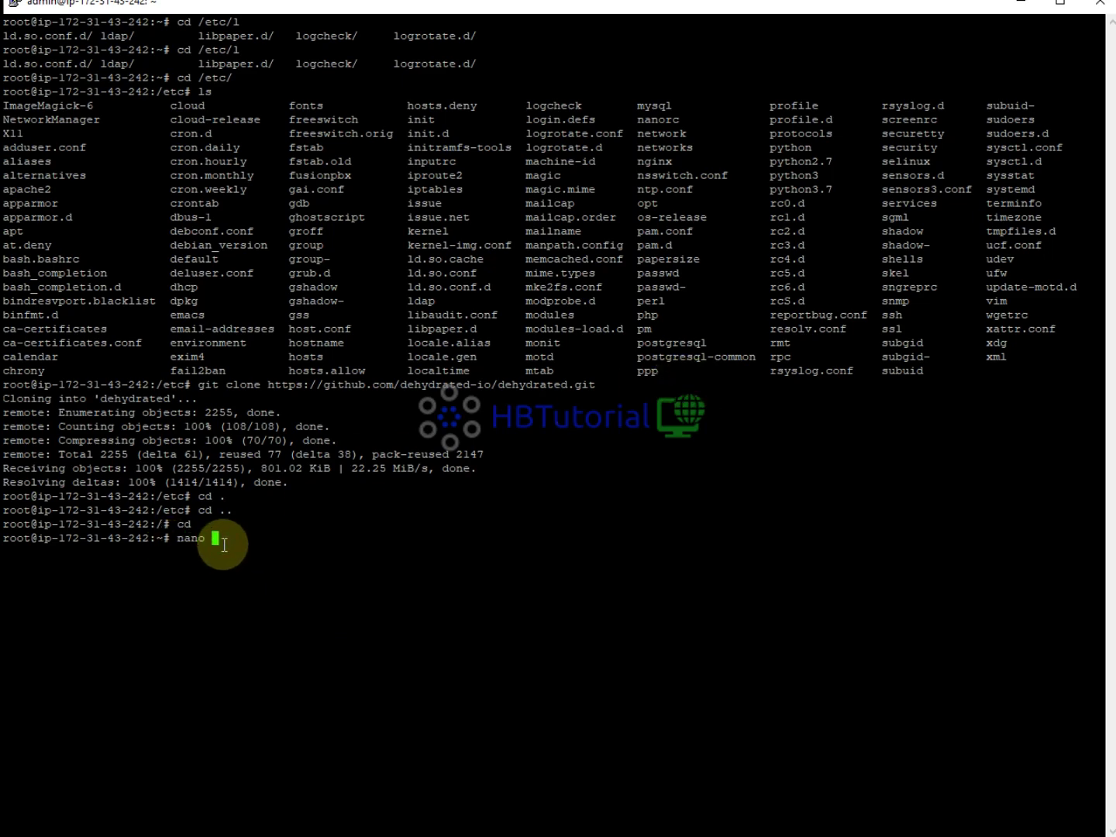
type("/etc/hosts")
key("Return")
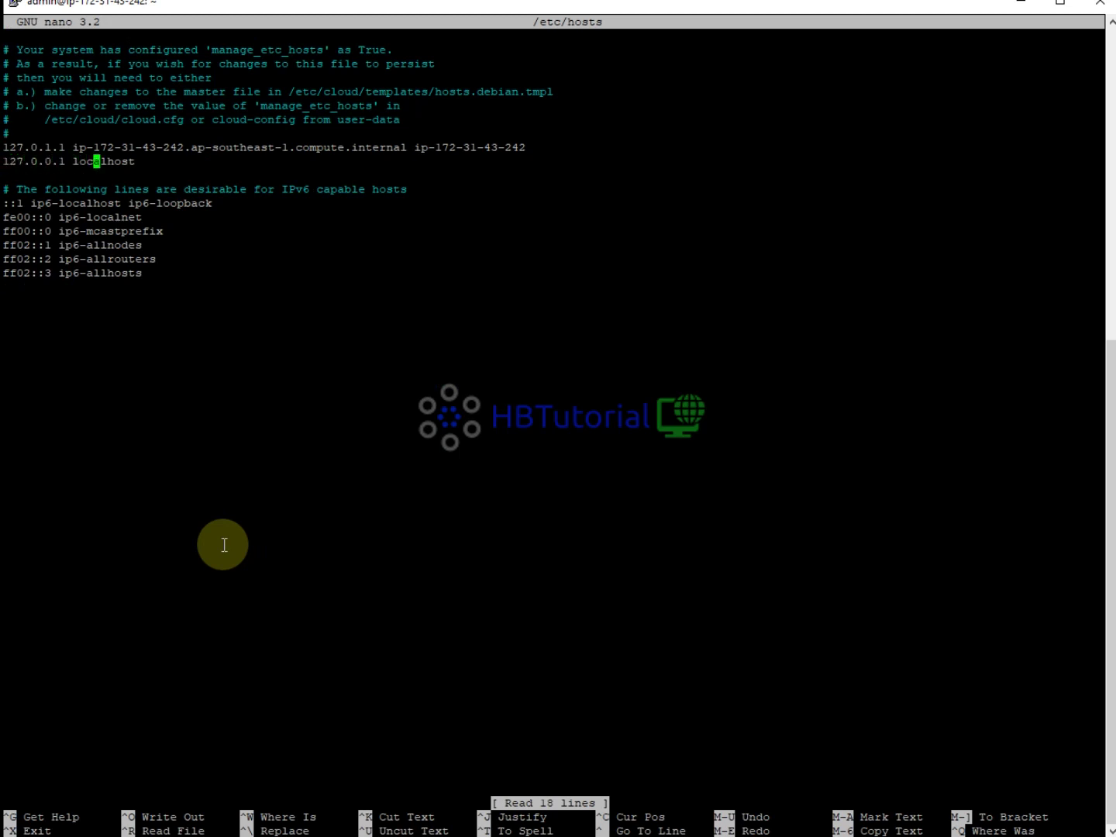
Append fusionpbx.hbtutorial.tk to the 127.0.0.1 localhost line and copy it.
key("Right")
key("Right")
key("Right")
key("Right")
key("Right")
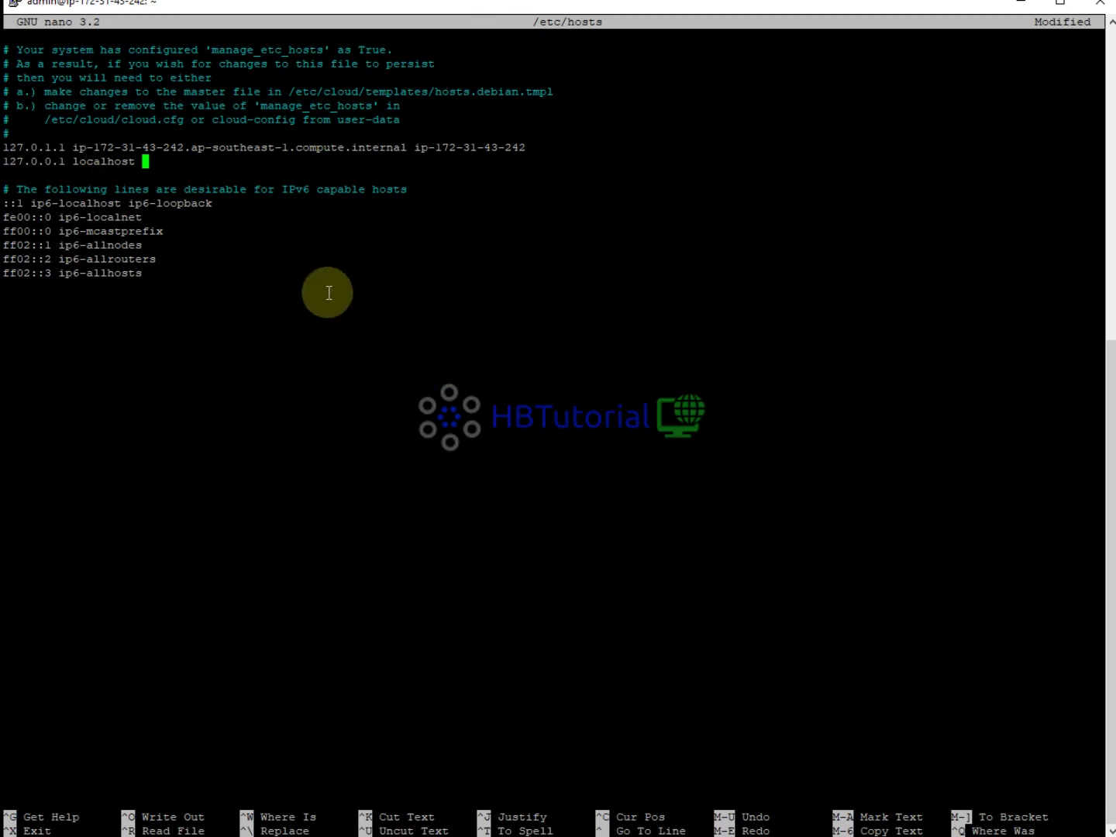
right_click(309, 208)
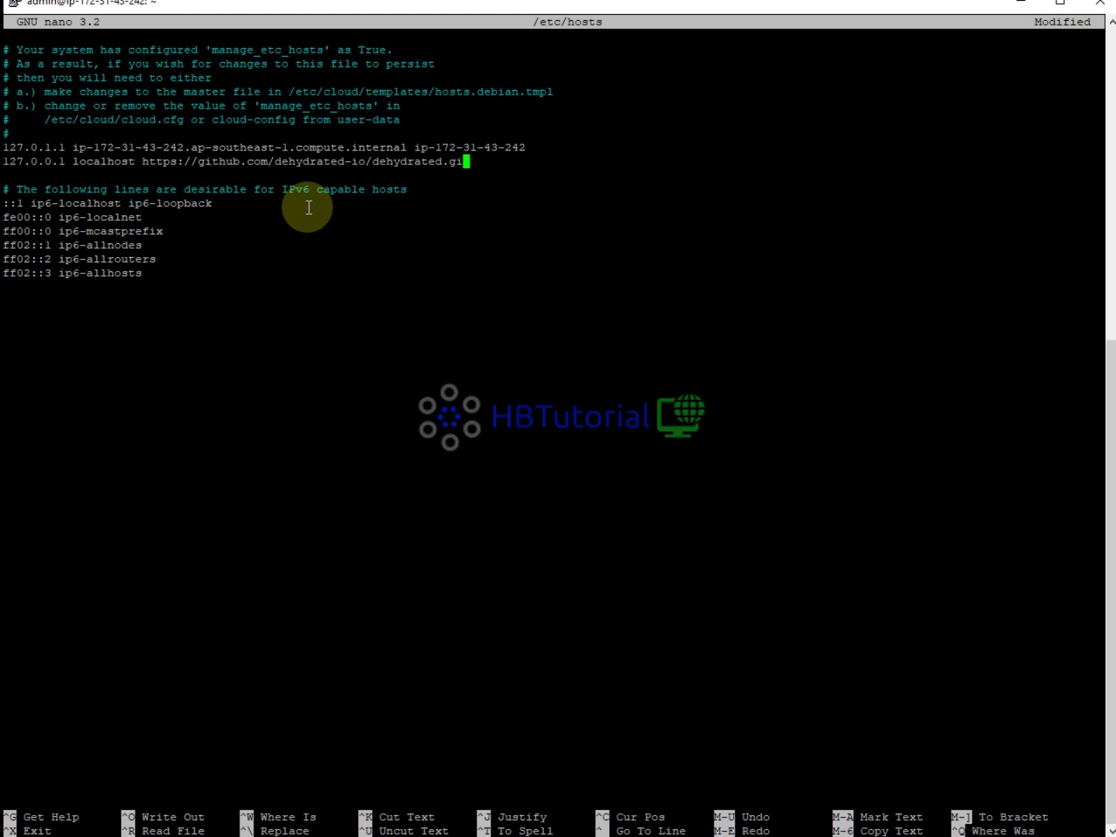
key("BackSpace")
key("BackSpace")
key("BackSpace")
key("BackSpace")
key("BackSpace")
key("BackSpace")
key("BackSpace")
key("BackSpace")
key("BackSpace")
key("BackSpace")
key("BackSpace")
key("BackSpace")
key("BackSpace")
key("BackSpace")
key("BackSpace")
key("BackSpace")
key("BackSpace")
key("BackSpace")
key("BackSpace")
key("BackSpace")
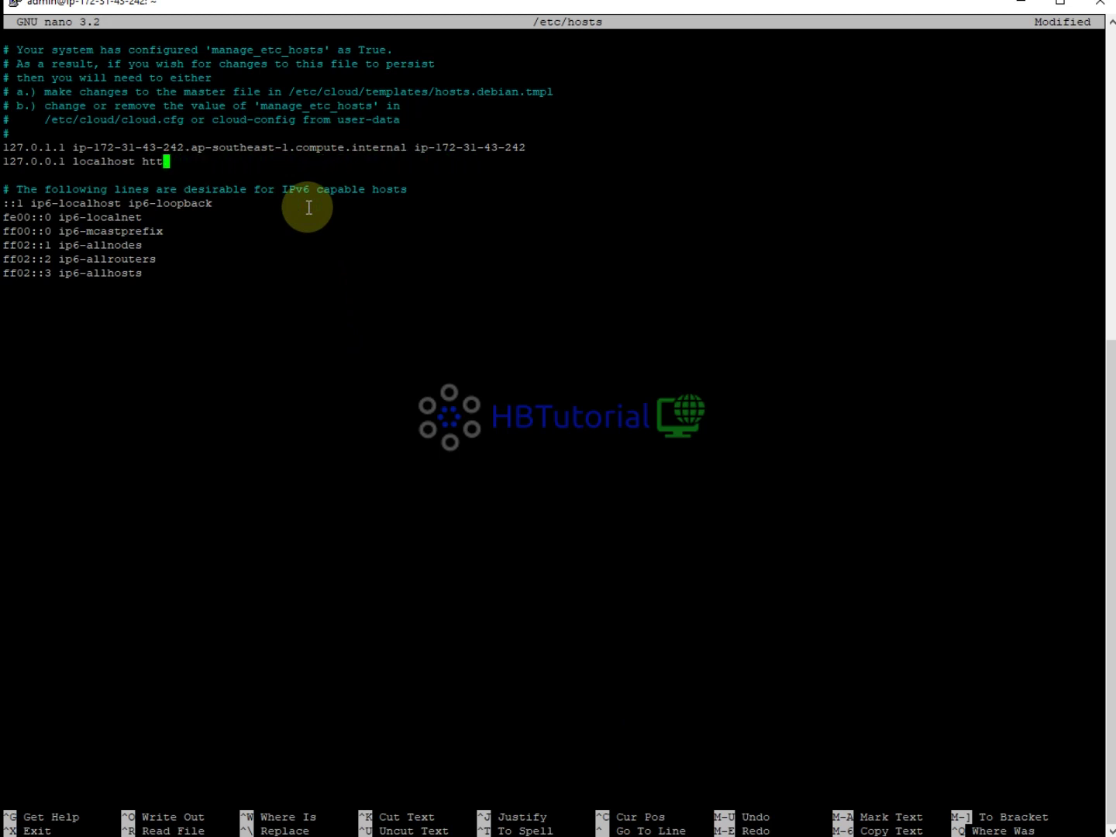
type("fusionpbx.hbtutorial.tk")
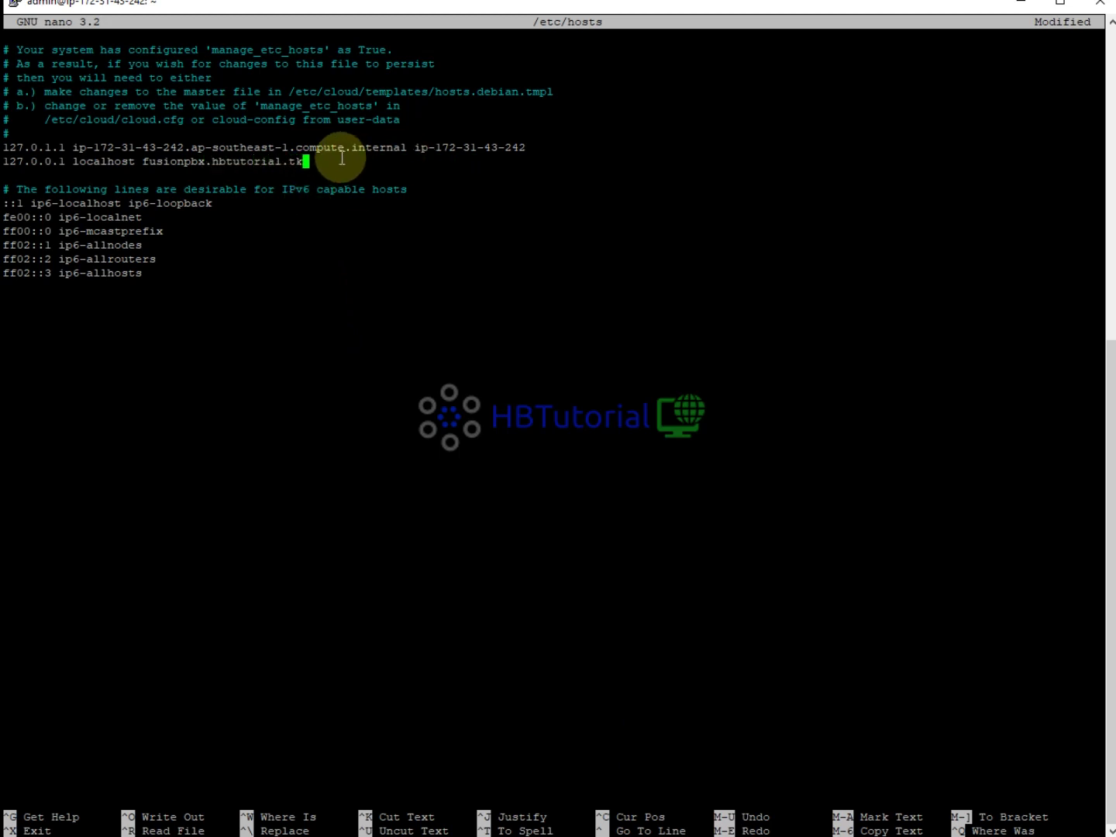
left_click_drag(145, 164, 303, 162)
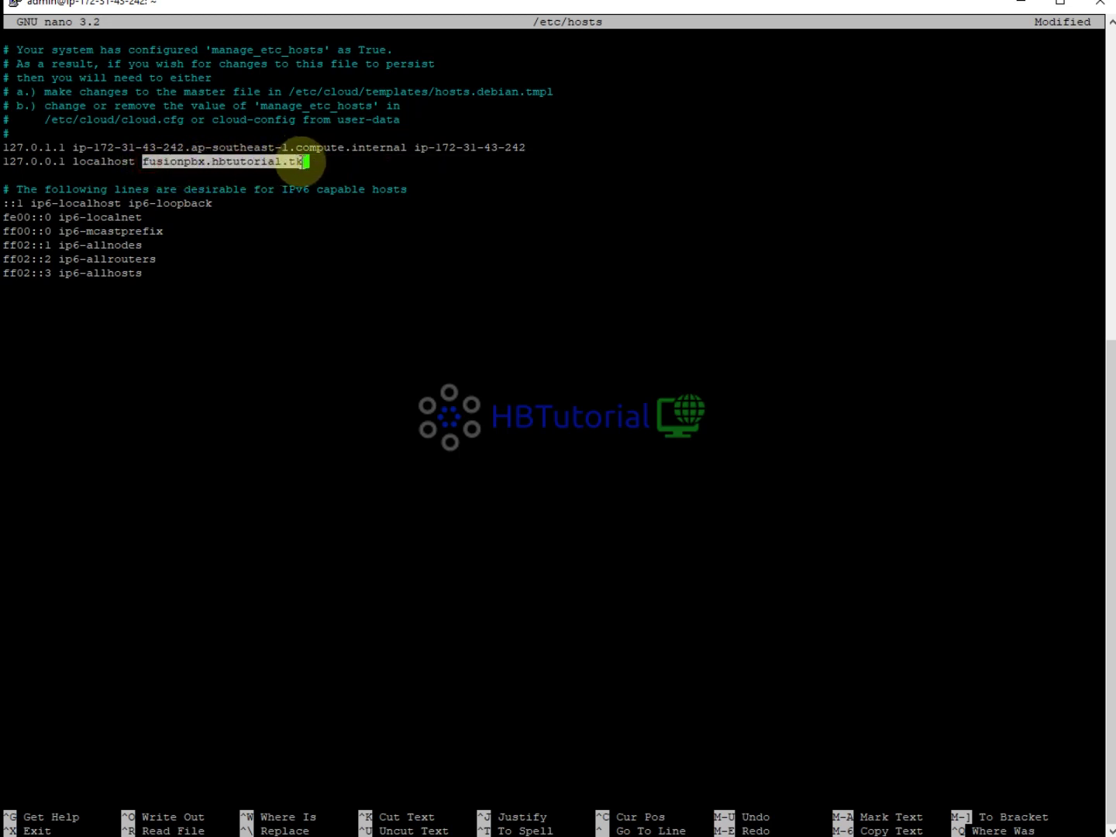
key("ctrl+c")
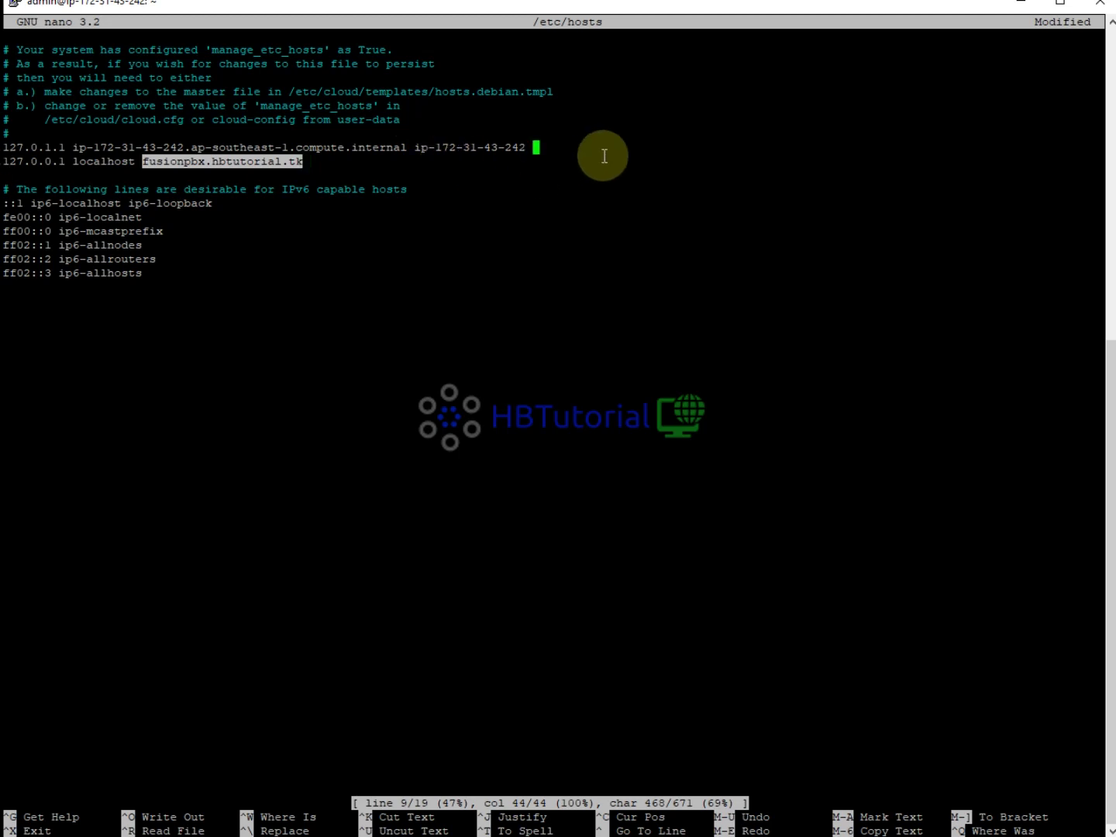
Replace the 127.0.1.1 hostname with fusionpbx.hbtutorial.tk, then save and exit nano.
key("BackSpace")
key("BackSpace")
key("BackSpace")
key("BackSpace")
key("BackSpace")
key("BackSpace")
key("BackSpace")
key("BackSpace")
key("BackSpace")
key("BackSpace")
key("BackSpace")
key("BackSpace")
key("BackSpace")
key("BackSpace")
key("BackSpace")
key("BackSpace")
key("BackSpace")
key("BackSpace")
key("BackSpace")
key("BackSpace")
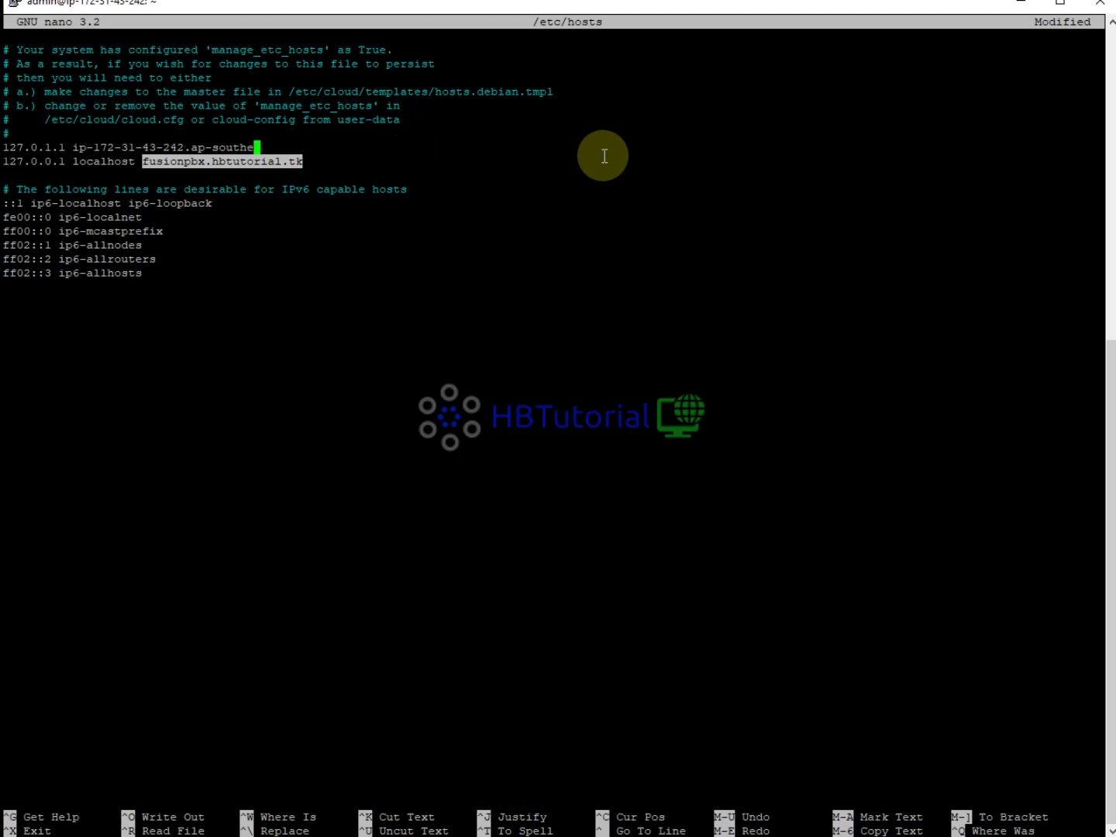
key("BackSpace")
key("BackSpace")
key("BackSpace")
key("BackSpace")
key("BackSpace")
key("BackSpace")
key("BackSpace")
key("BackSpace")
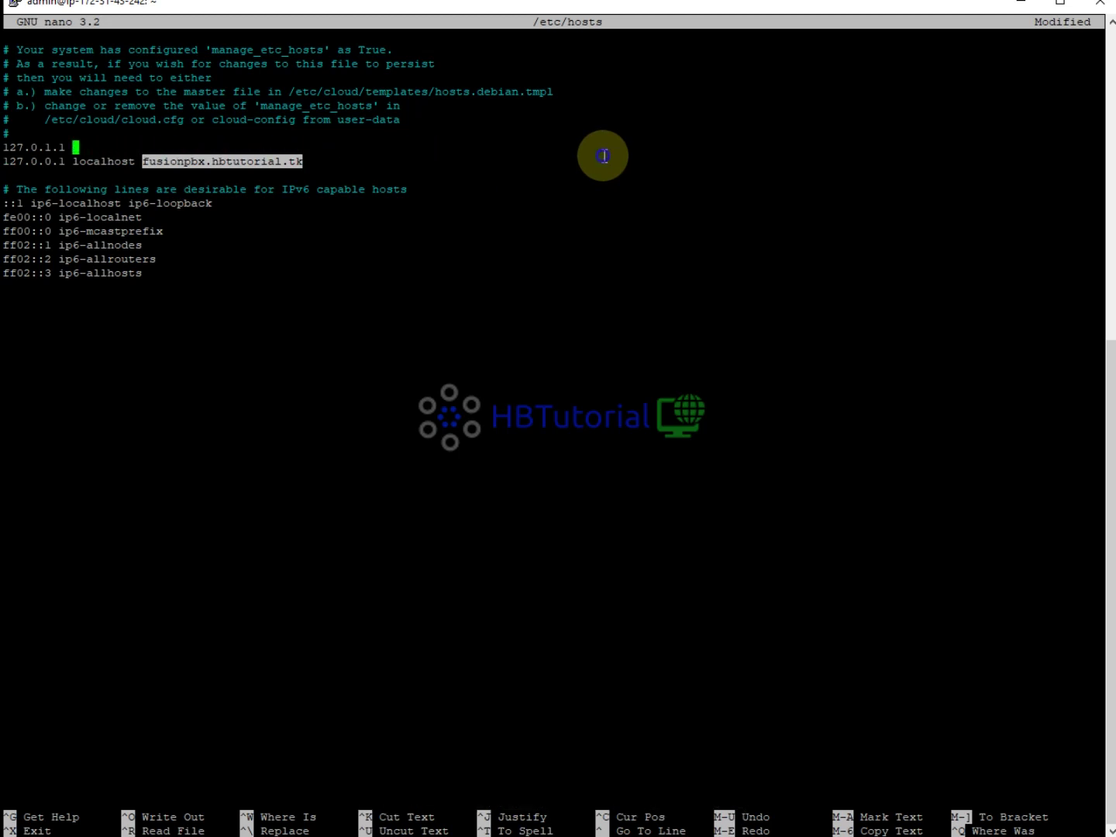
right_click(603, 155)
key("ctrl+o")
key("Return")
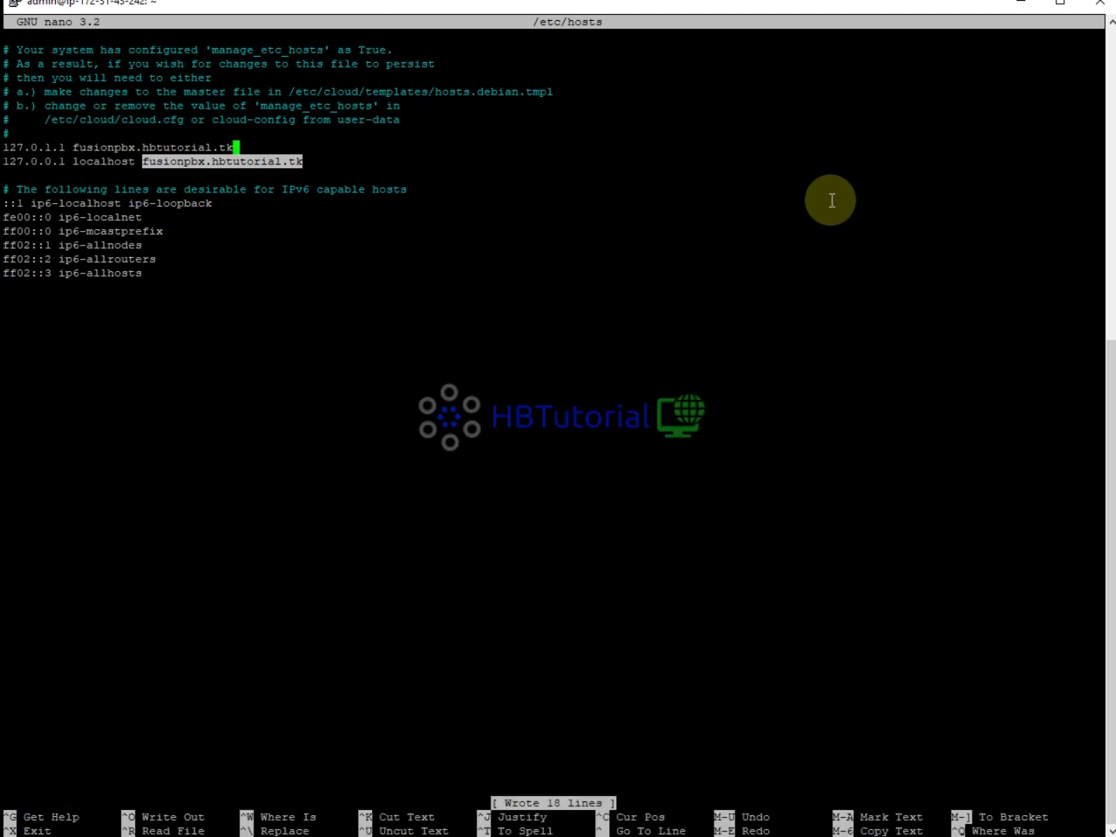
key("ctrl+c")
key("ctrl+x")
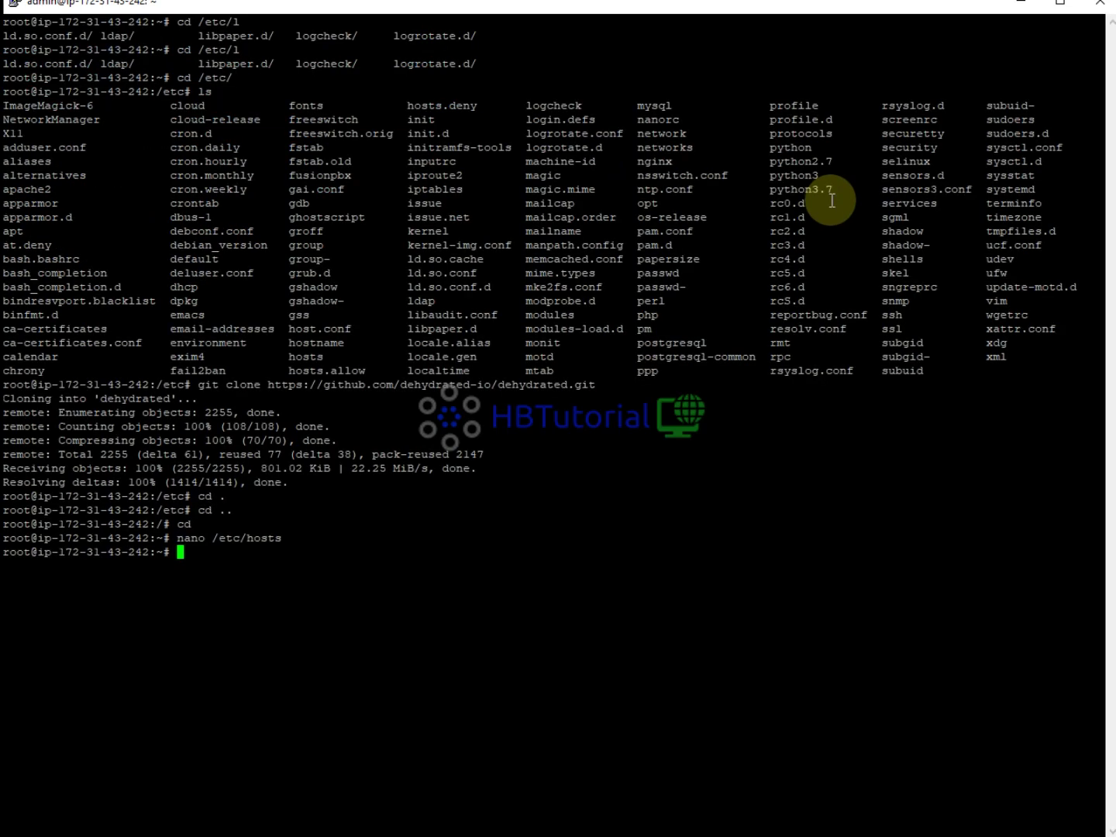
key("Up")
type("name")
key("Return")
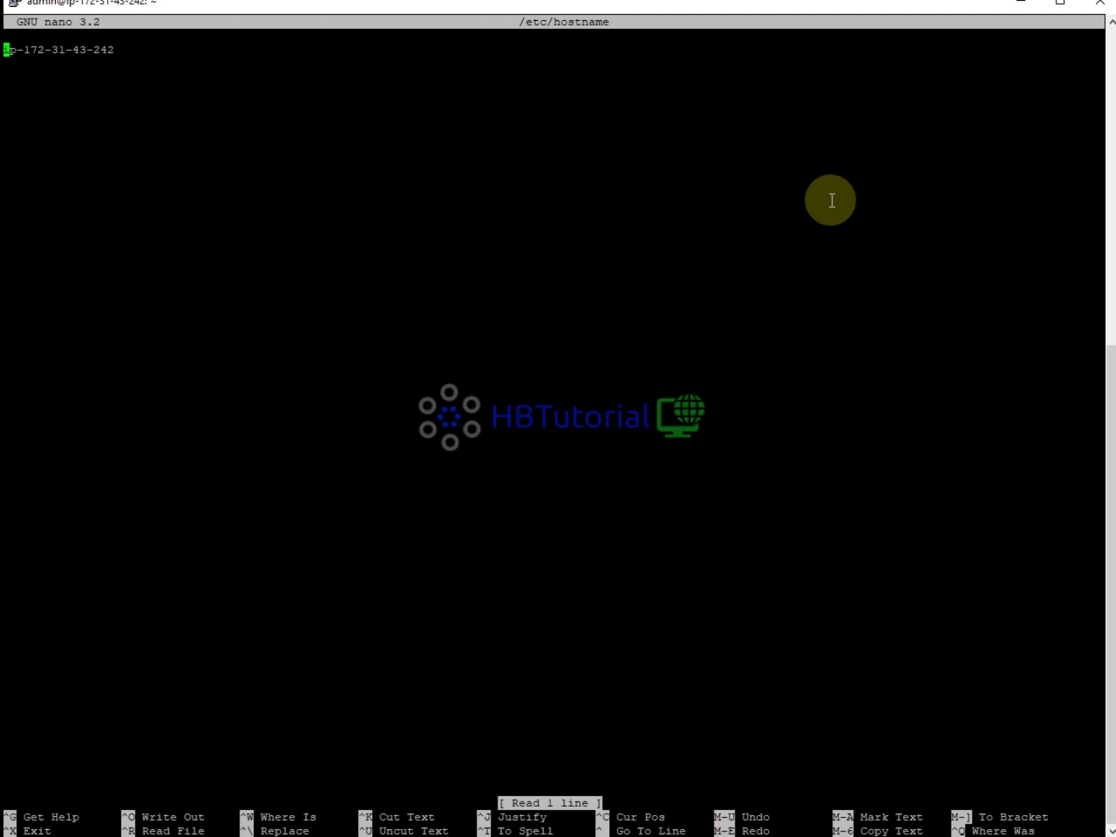
key("Delete")
key("Delete")
key("Delete")
key("Delete")
key("Delete")
key("Delete")
key("Delete")
key("Delete")
key("Delete")
key("Delete")
key("Delete")
key("Delete")
key("Delete")
key("Delete")
key("Delete")
key("Delete")
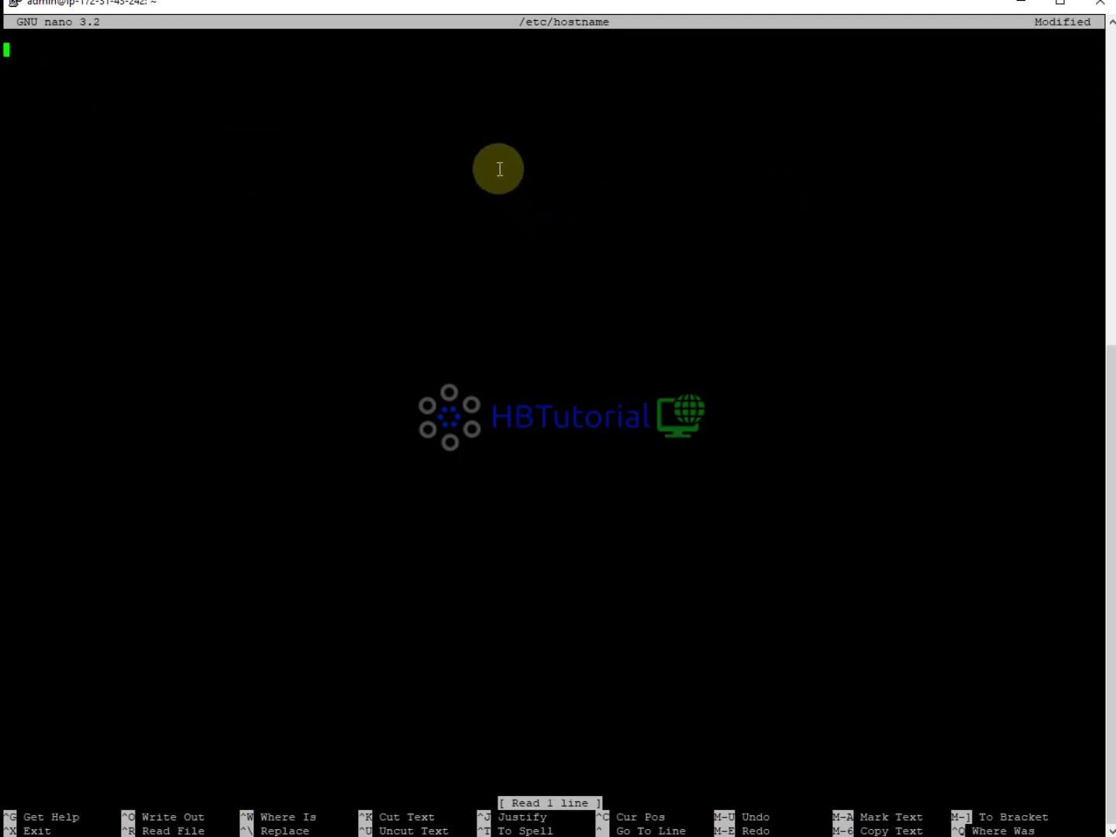
right_click(500, 169)
key("ctrl+o")
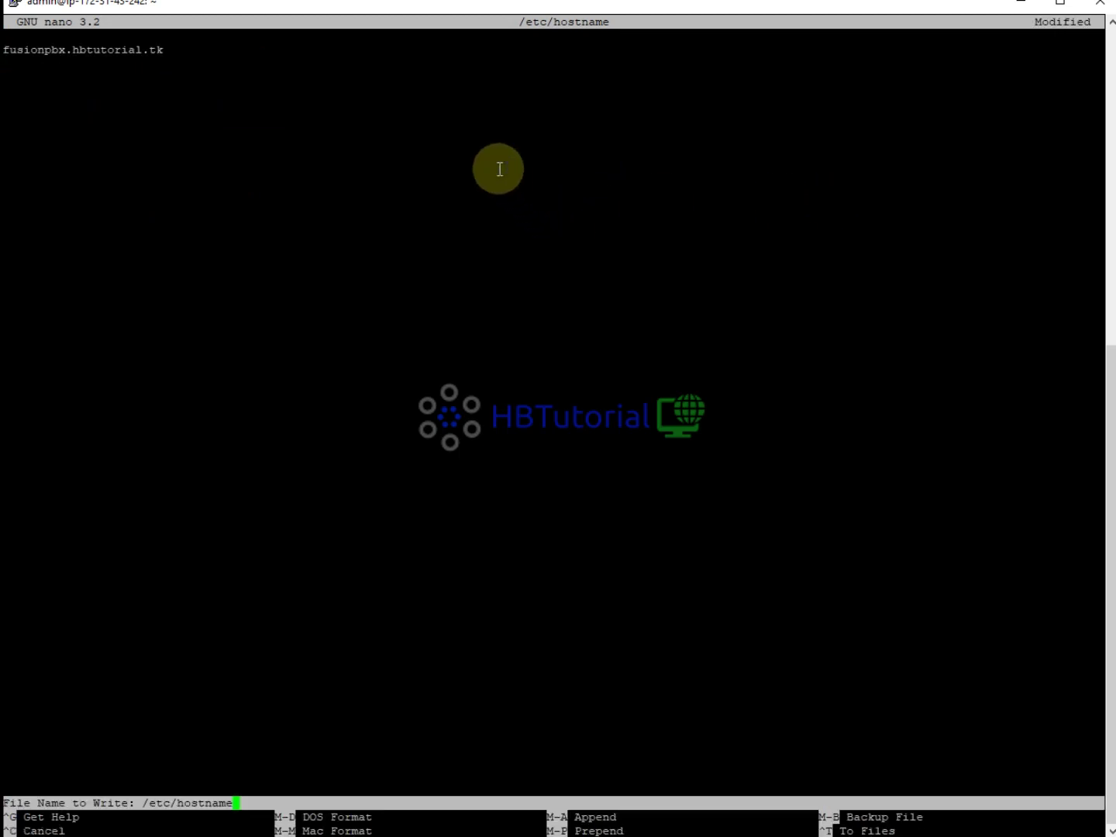
key("Return")
key("ctrl+x")
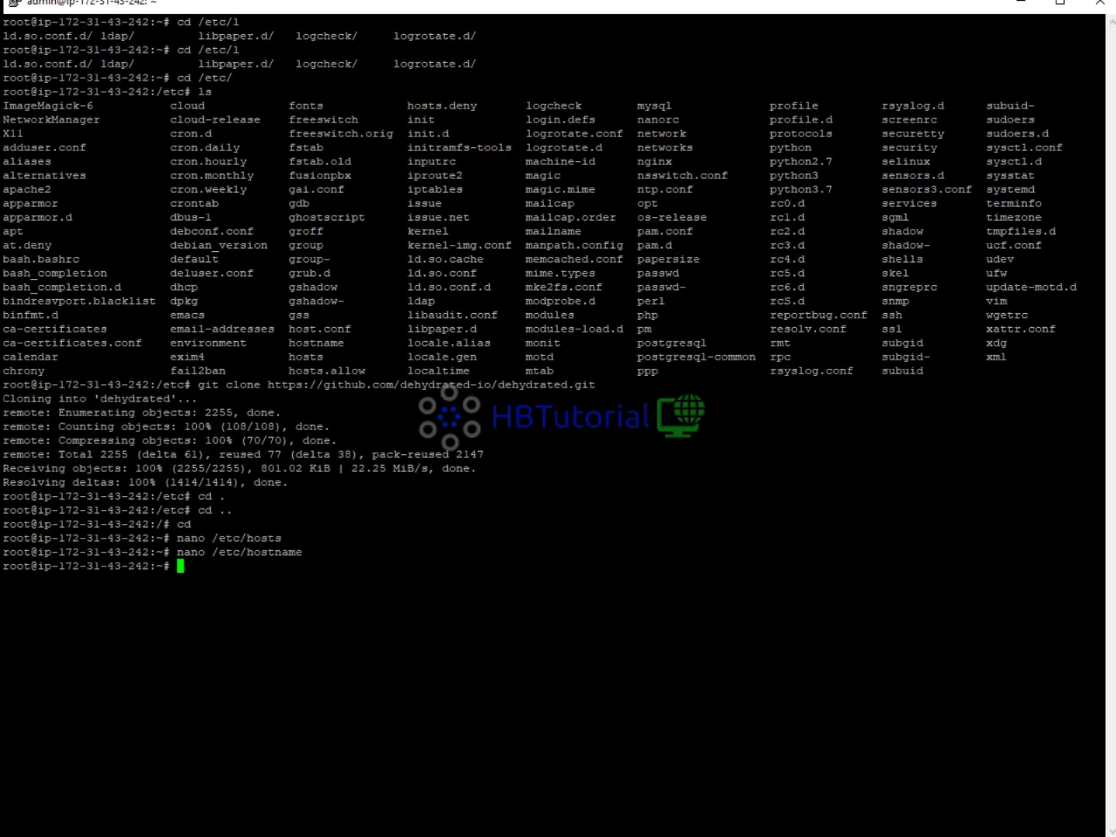
Copy the cd command from the FusionPBX Let's Encrypt docs page.
left_click(529, 832)
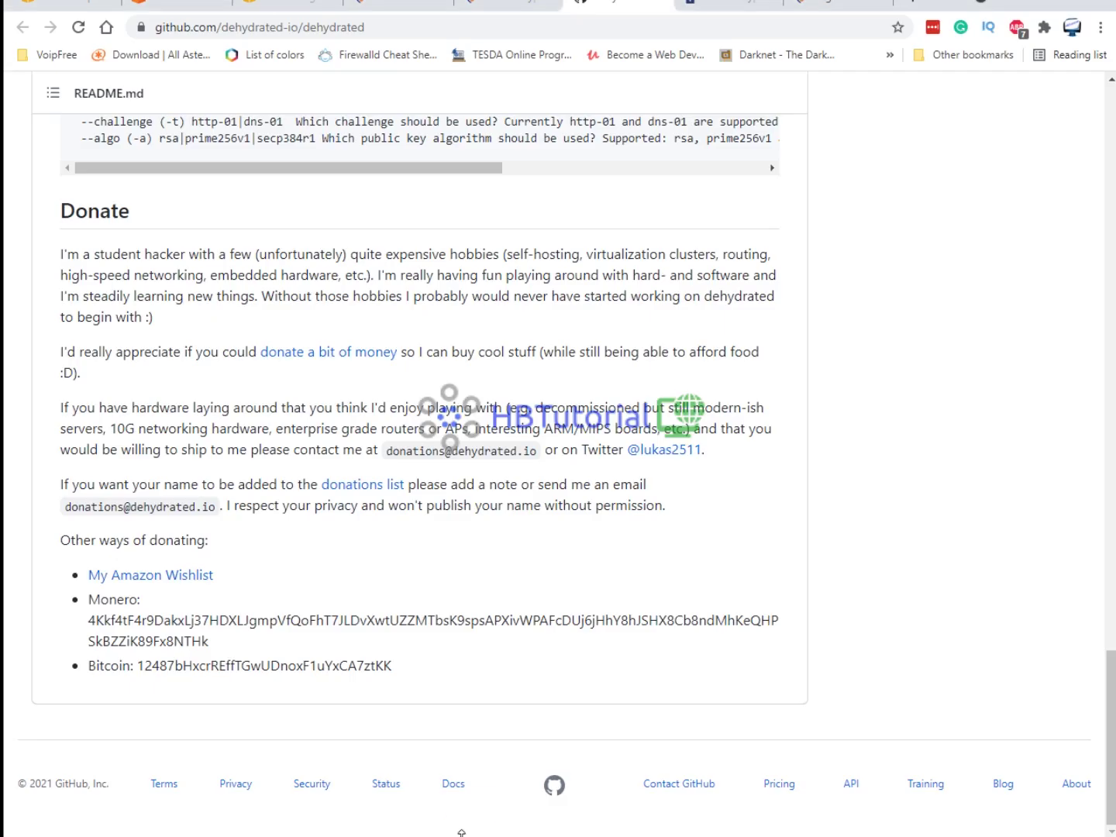
left_click(474, 12)
scroll(541, 495, "down", 3)
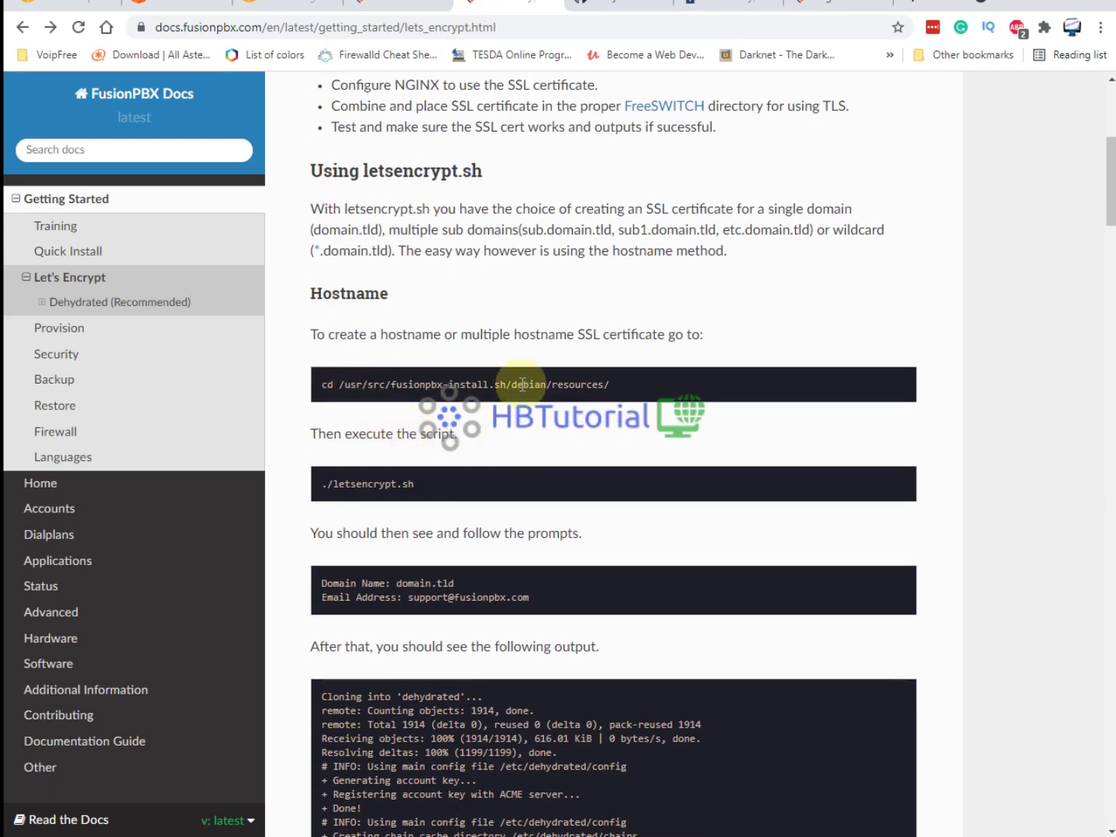
left_click_drag(674, 382, 319, 379)
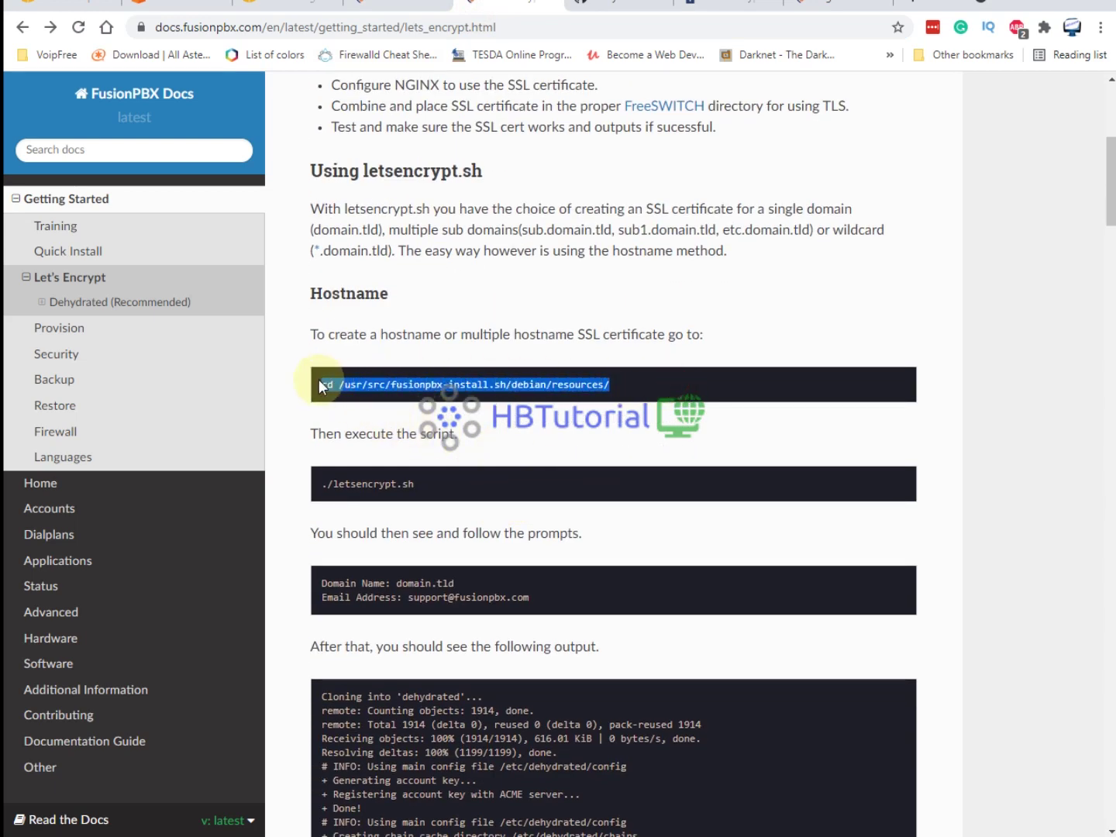
key("ctrl+c")
key("alt+Tab")
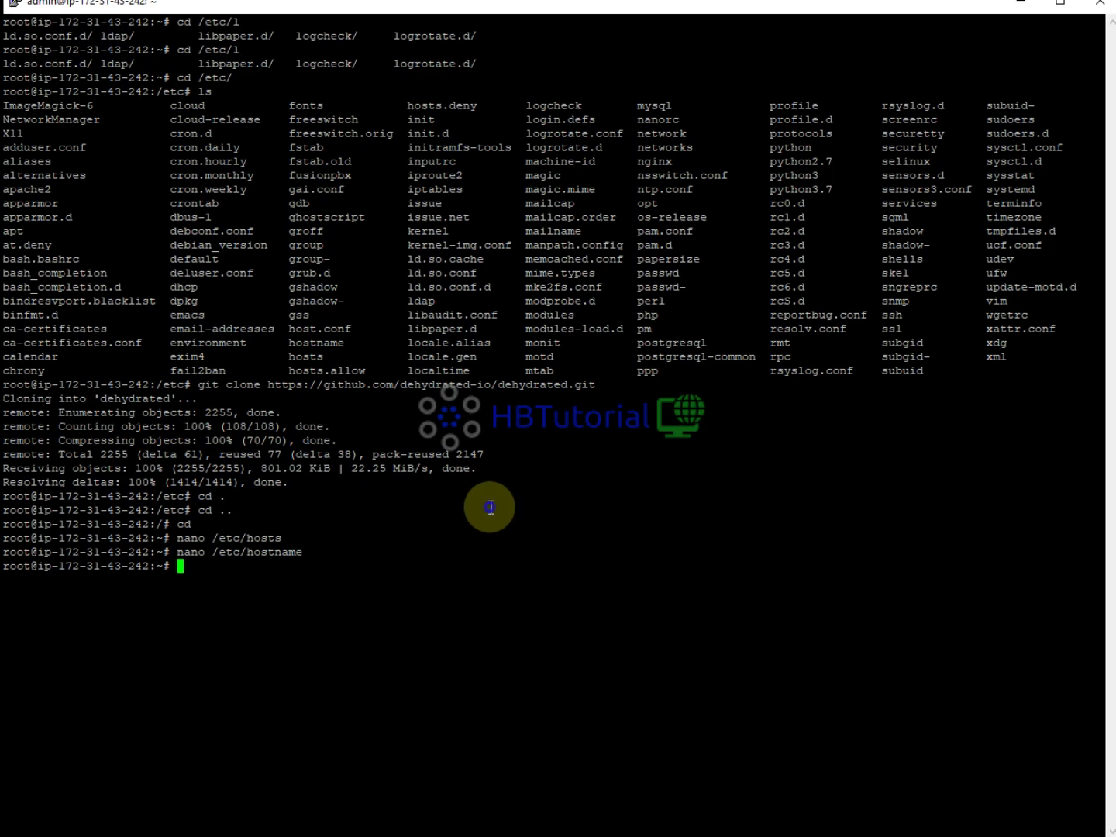
Change into /usr/src/fusionpbx-install.sh/debian/resources/ and list its files, spotting letsencrypt.sh.
right_click(491, 507)
key("Return")
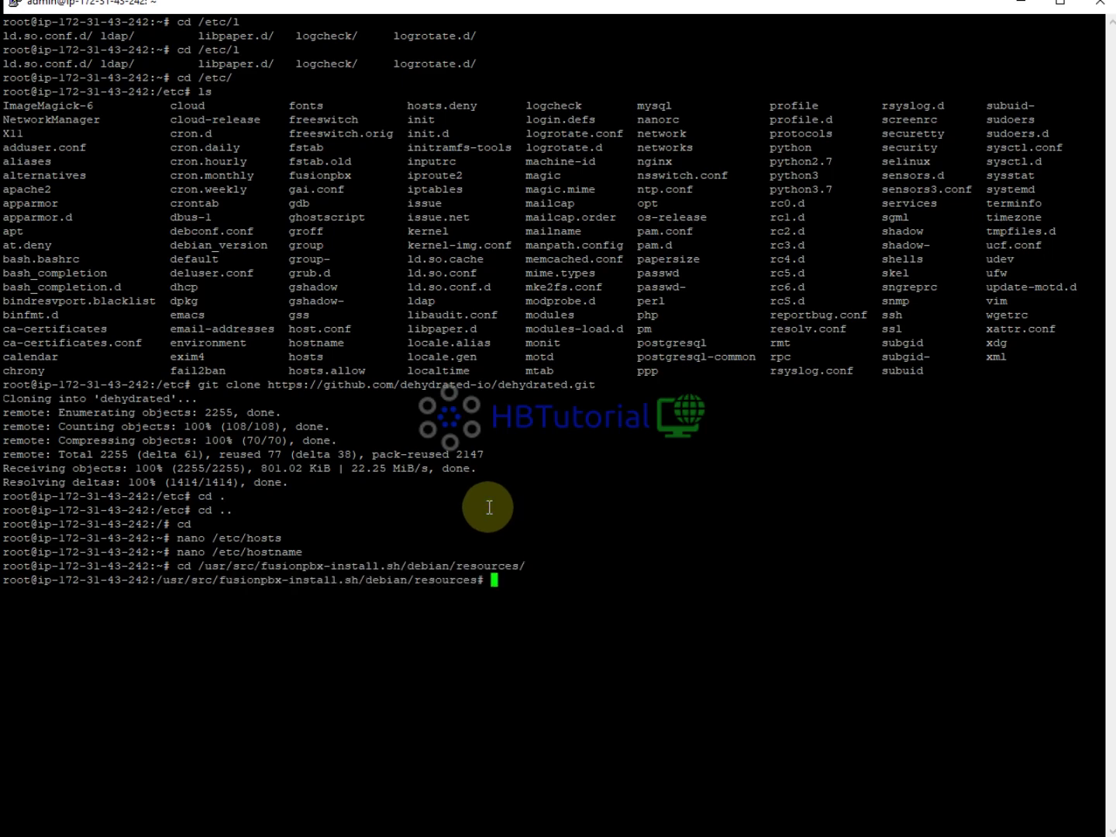
type("ls")
key("Return")
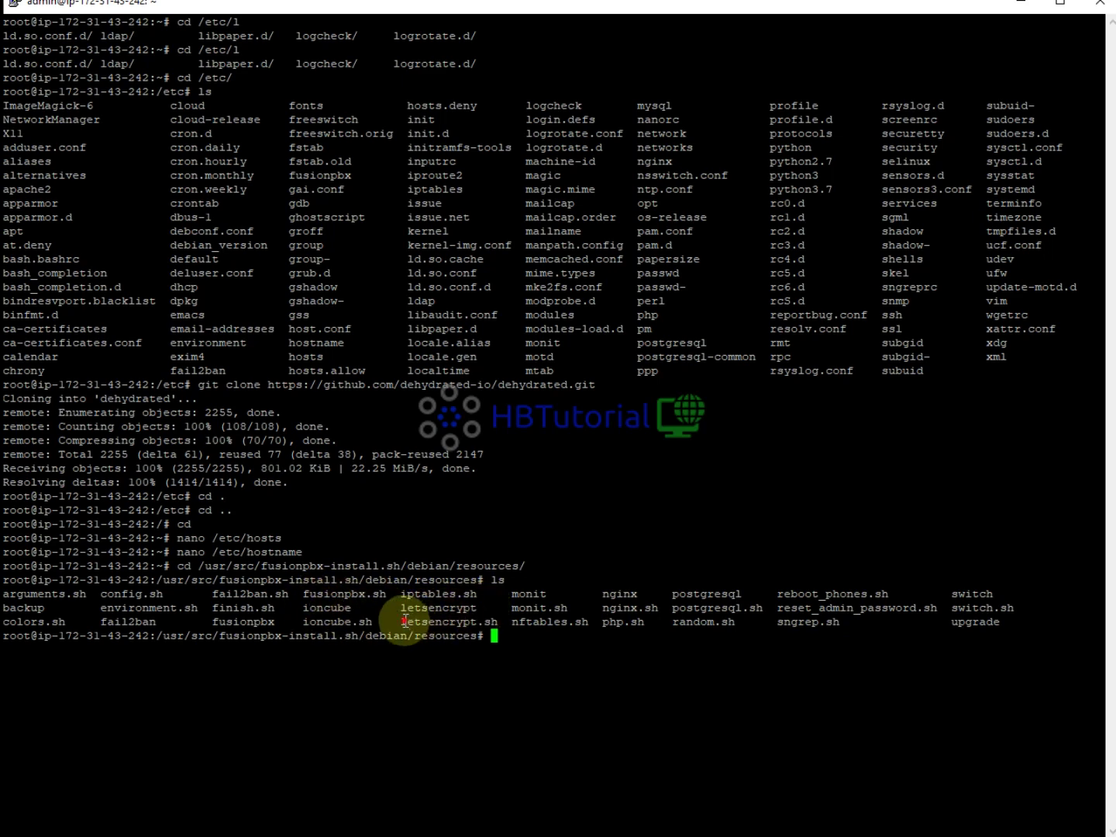
left_click_drag(402, 622, 498, 622)
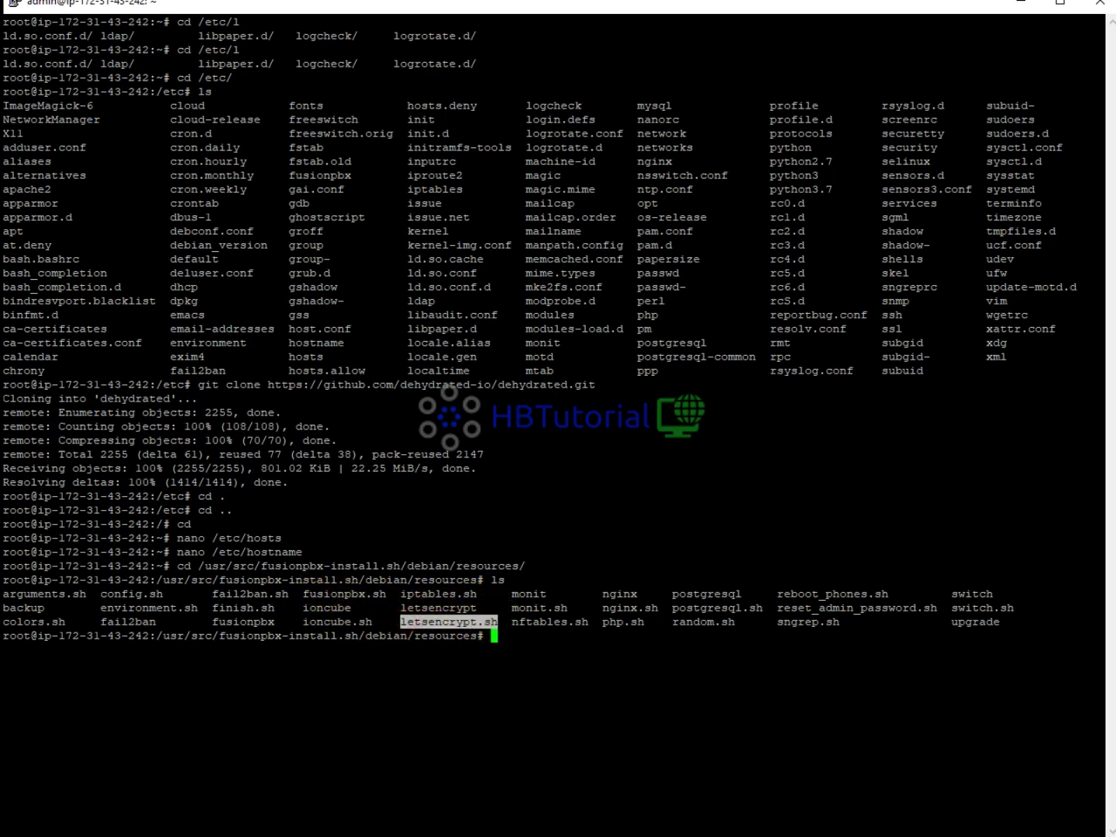
Copy ./letsencrypt.sh from the docs and run it in the terminal.
key("alt+Tab")
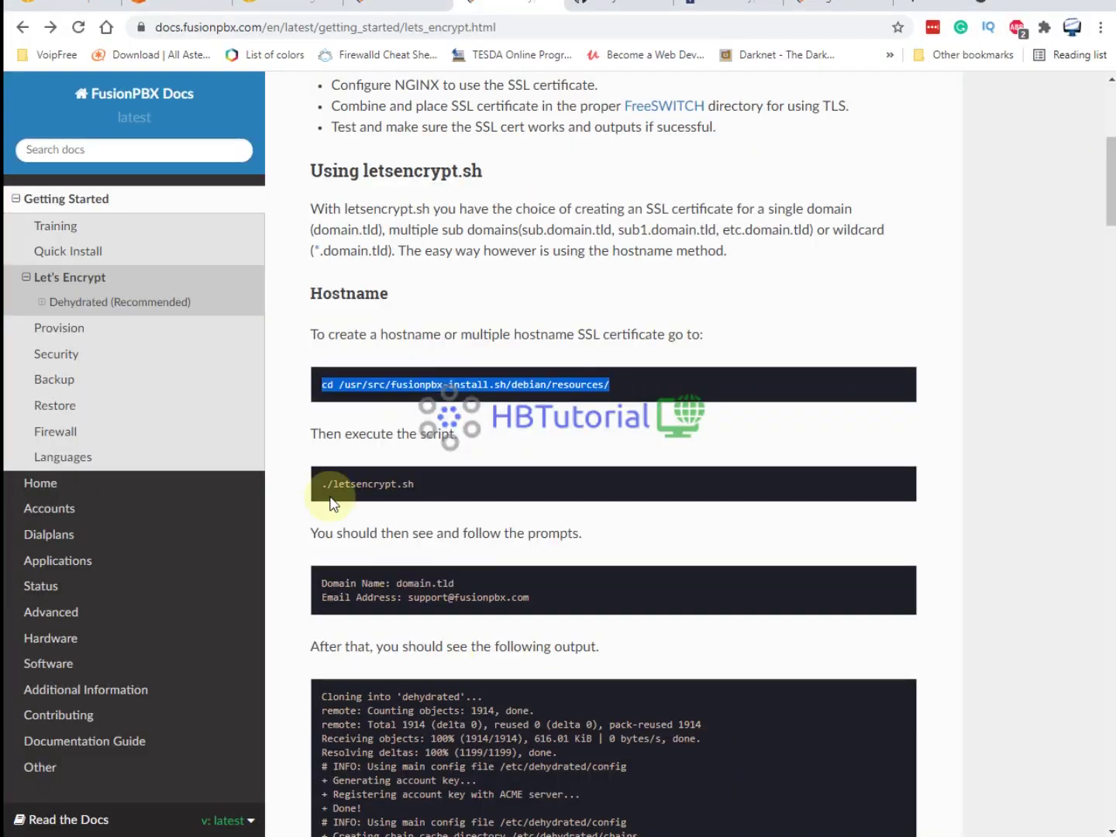
scroll(403, 470, "down", 1)
mouse_move(325, 398)
left_mouse_down()
mouse_move(386, 403)
mouse_move(320, 397)
left_mouse_up()
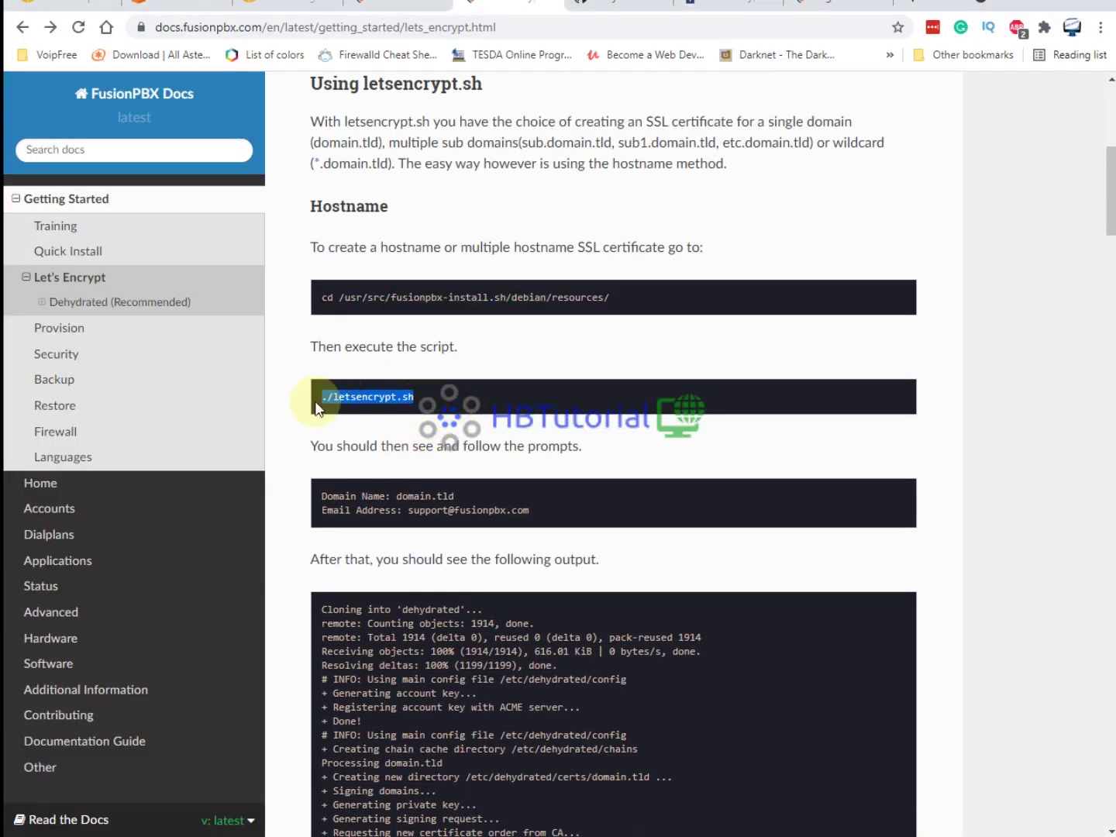
right_click(357, 398)
left_click(381, 412)
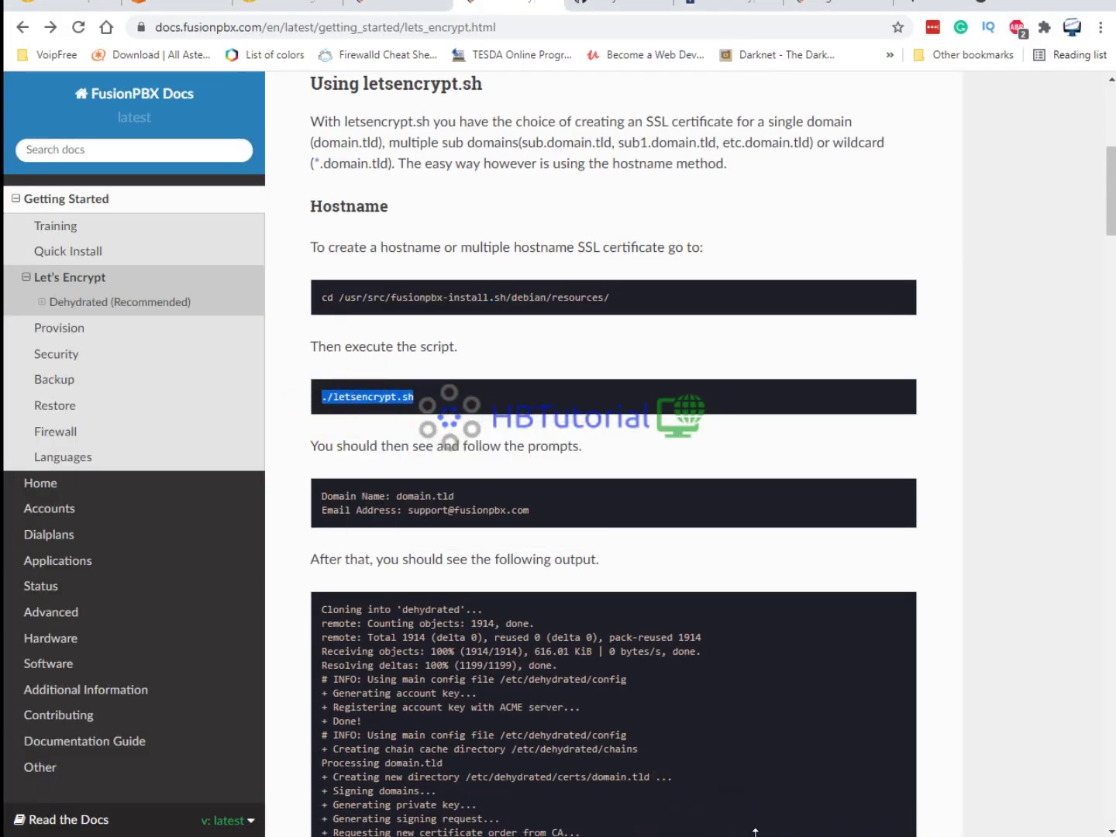
key("alt+Tab")
right_click(616, 530)
key("Return")
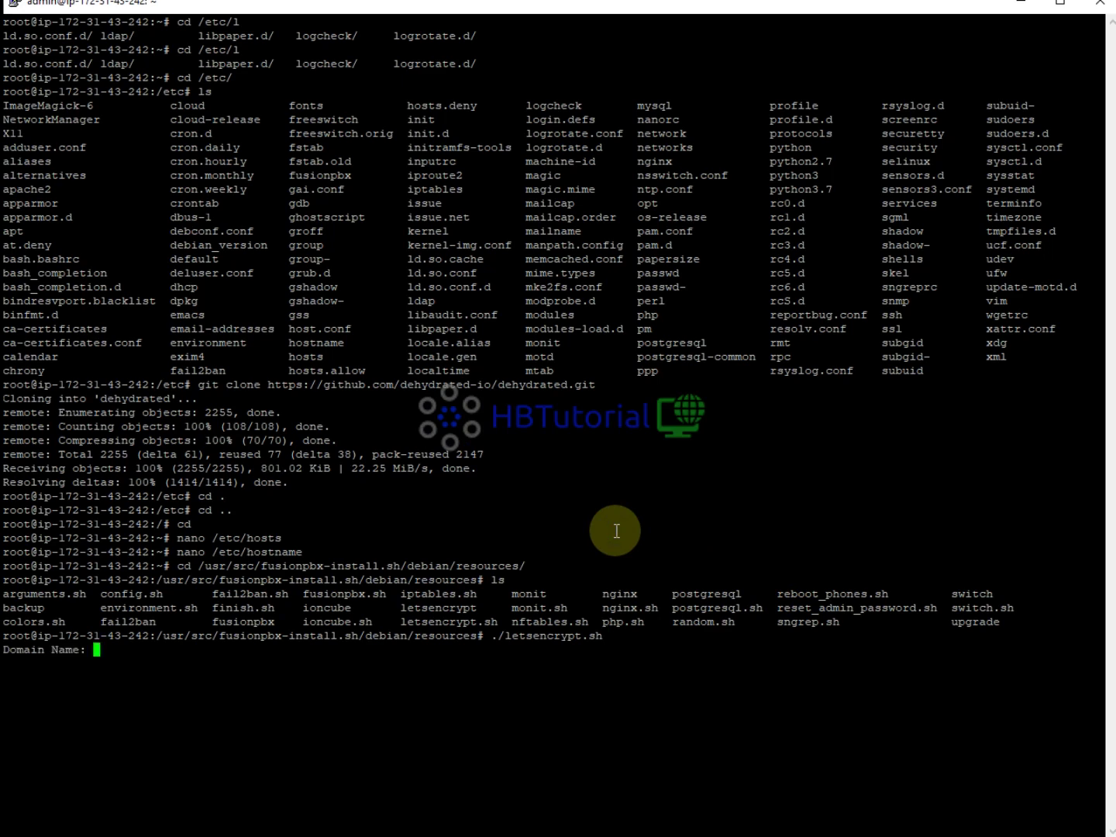
Answer the script's prompts with domain fusionpbx.hbtutorial.tk and the admin e-mail address.
type("fusiobnpbx.hbtutorial")
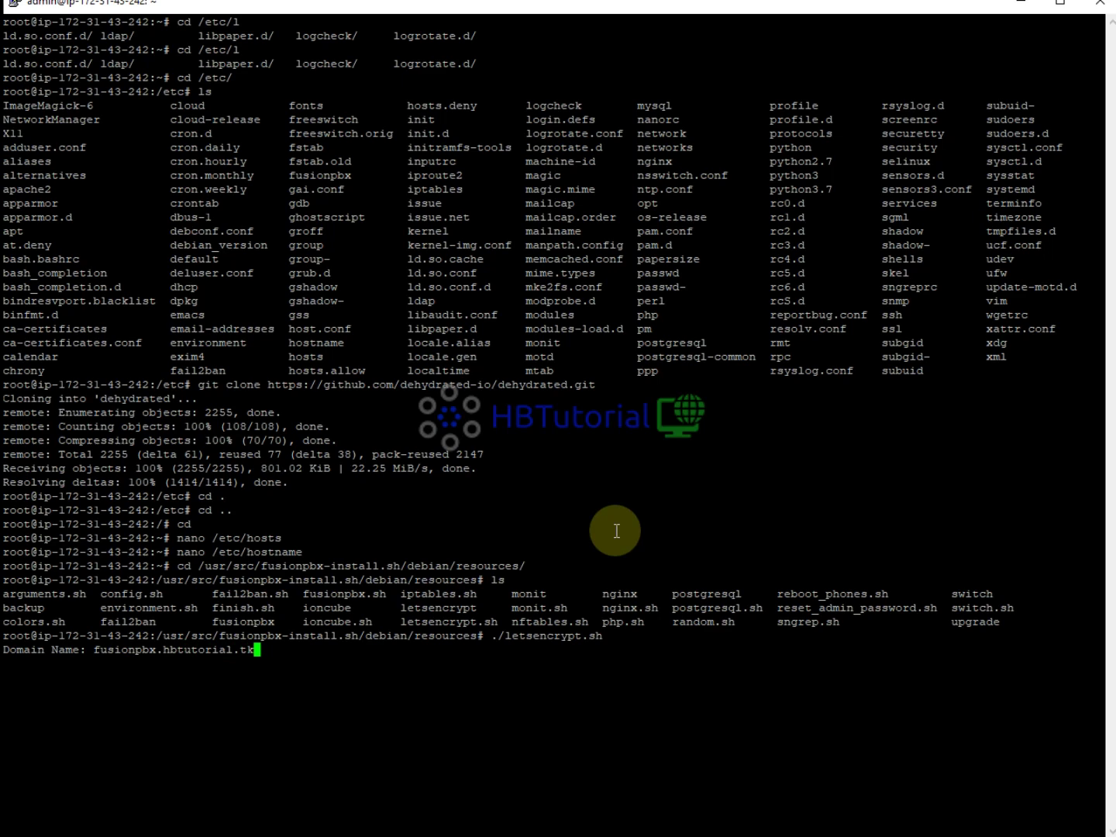
type(".tk")
key("Return")
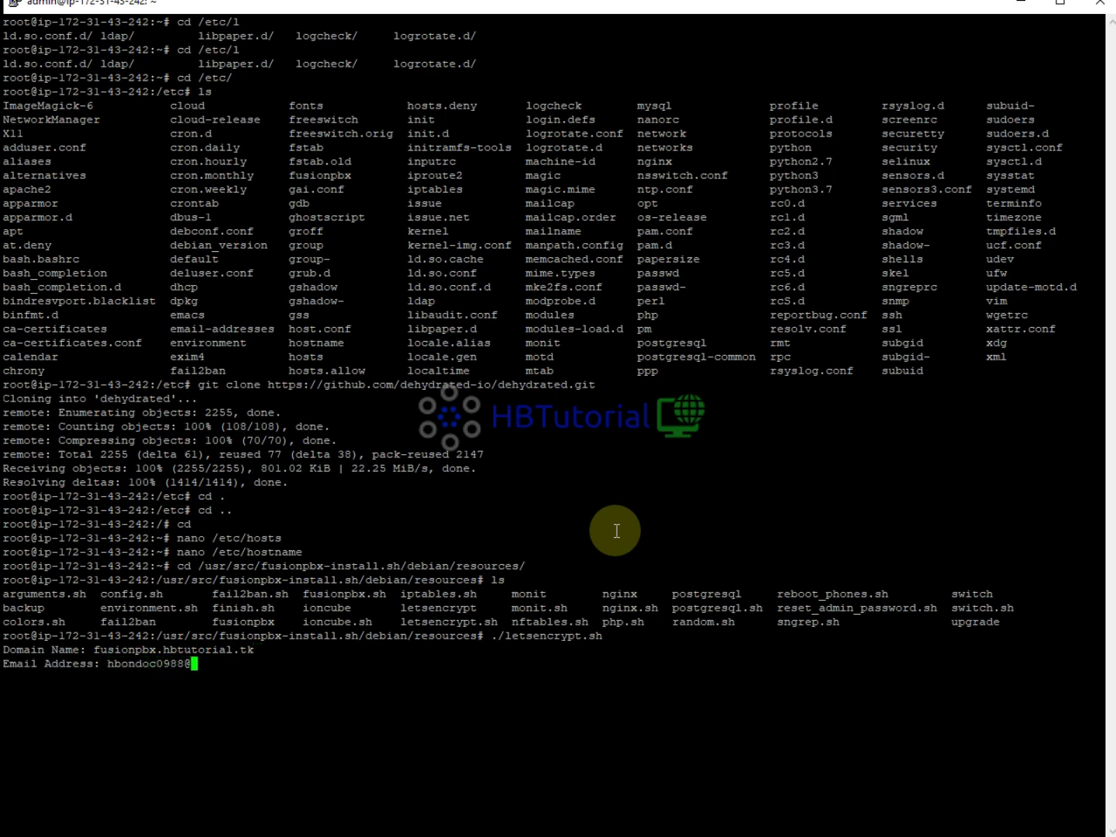
key("Return")
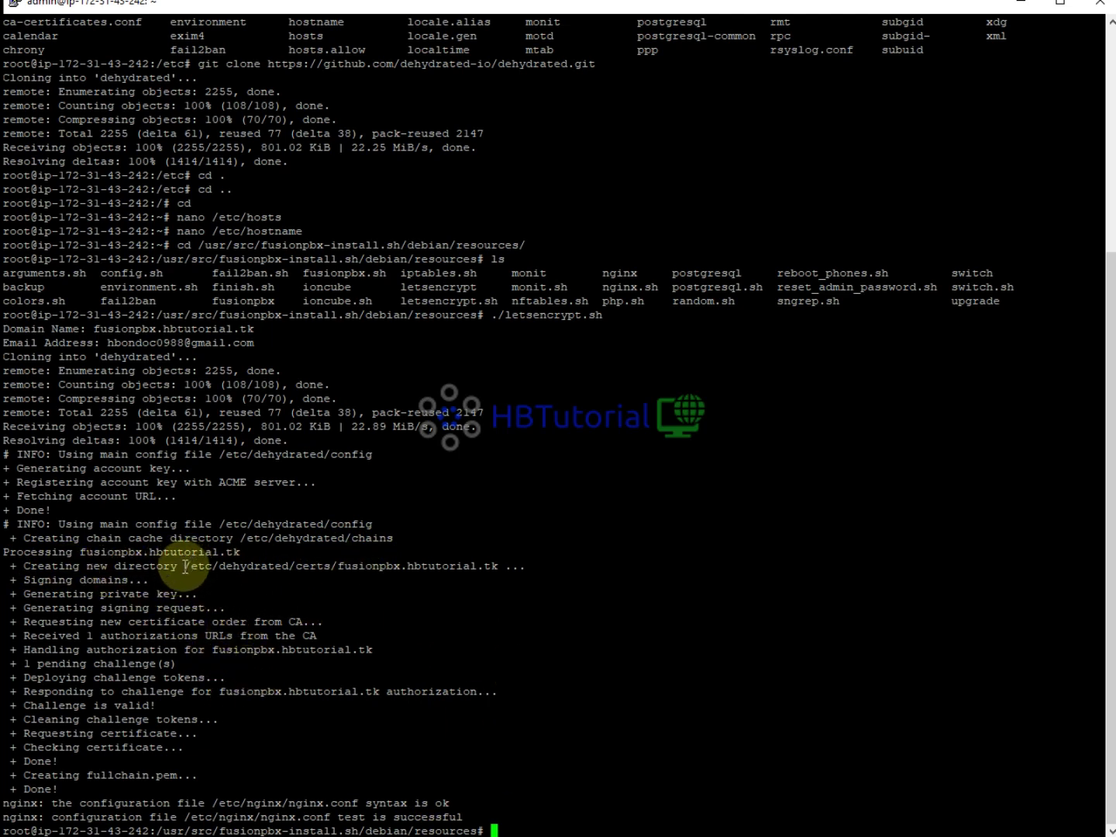
Change into /etc/dehydrated/certs/fusionpbx.hbtutorial.tk and list its cert, chain and privkey.pem files.
left_click_drag(184, 567, 498, 566)
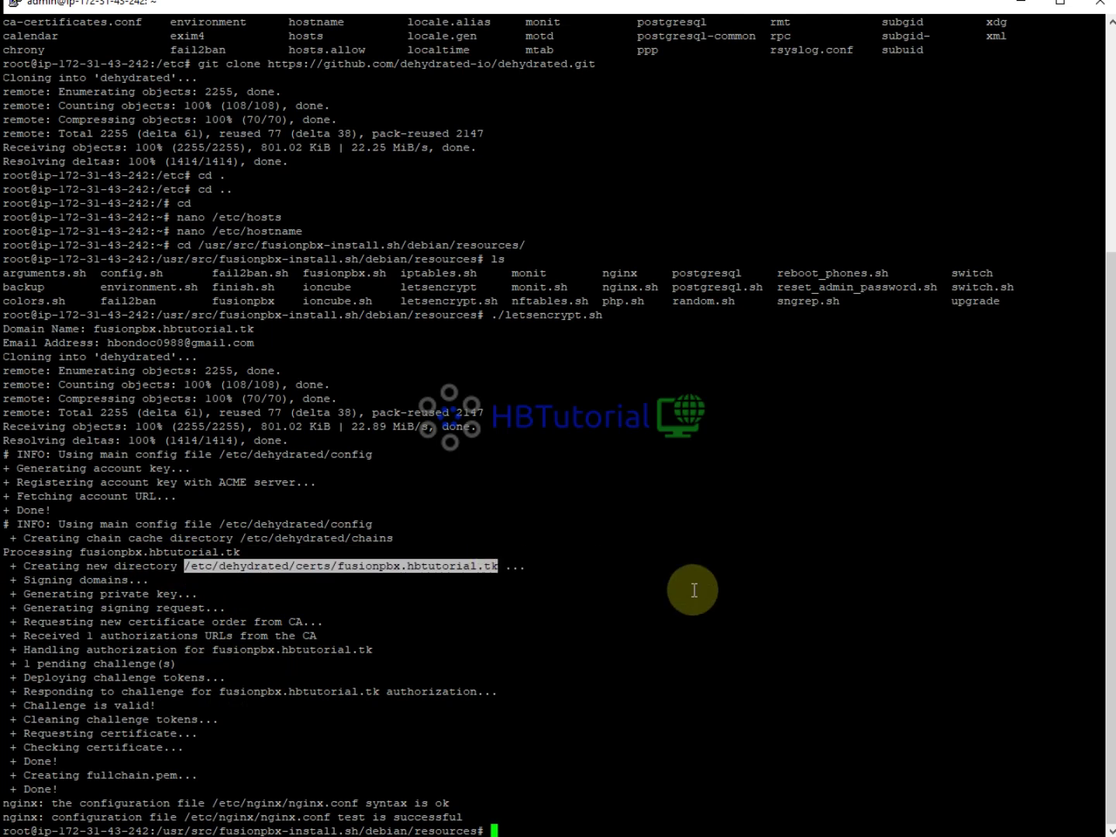
type("cd")
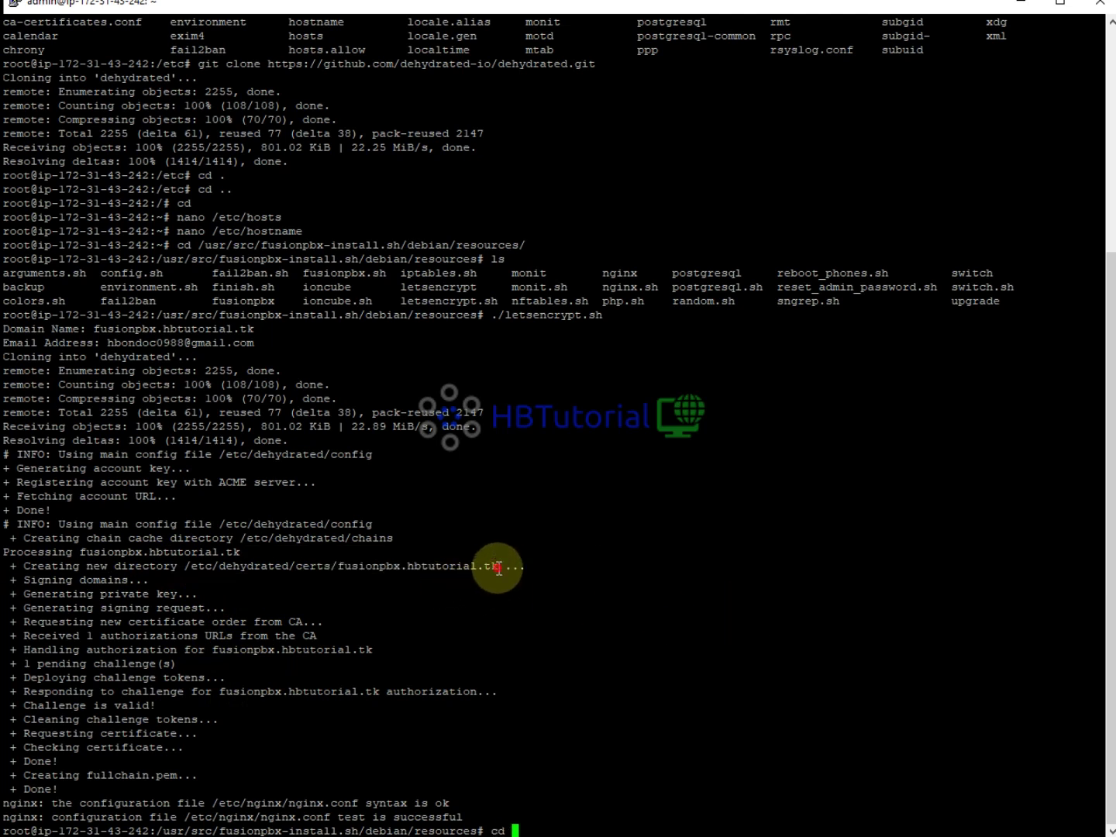
left_click_drag(499, 567, 190, 569)
right_click(189, 567)
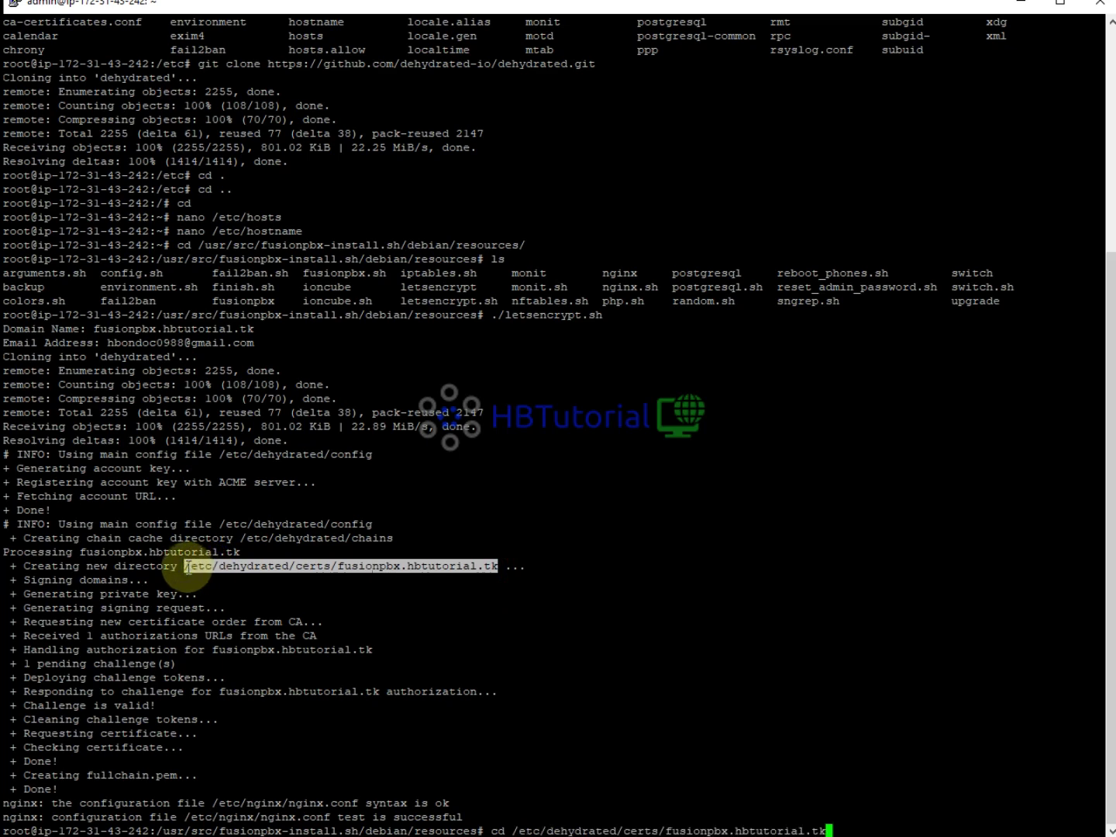
key("Return")
type("ls")
key("Return")
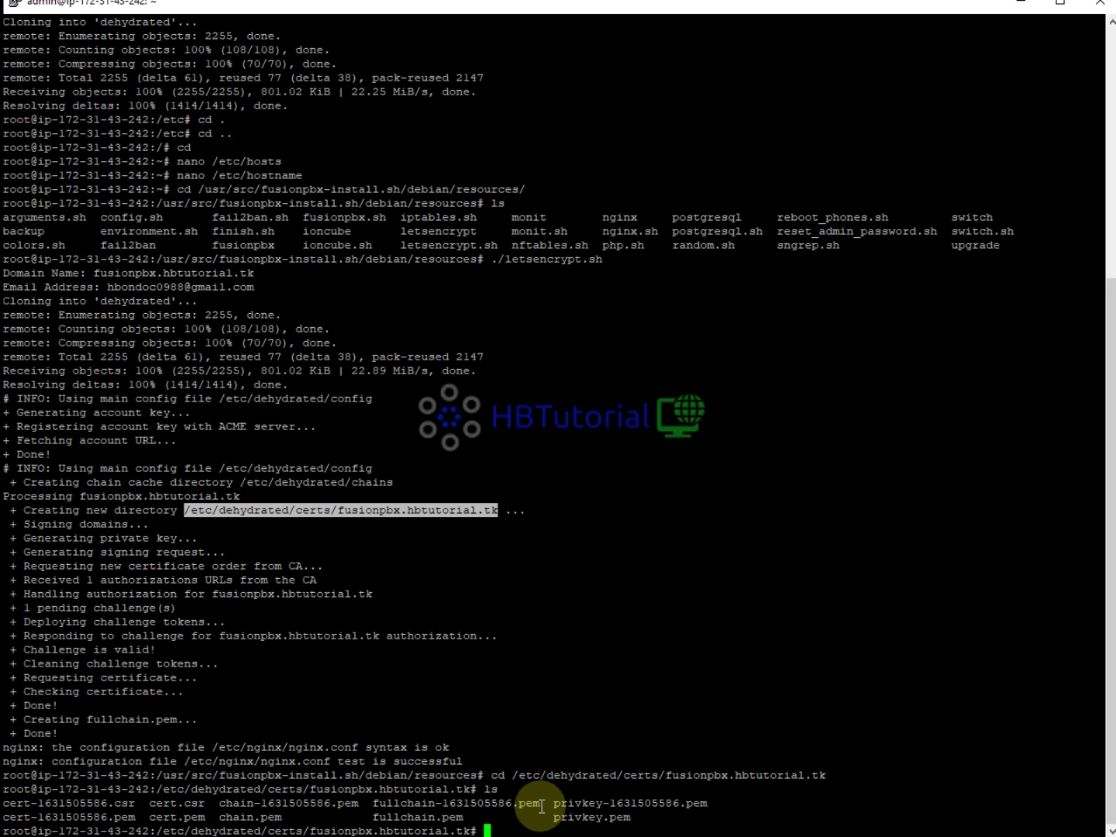
left_click_drag(630, 817, 578, 817)
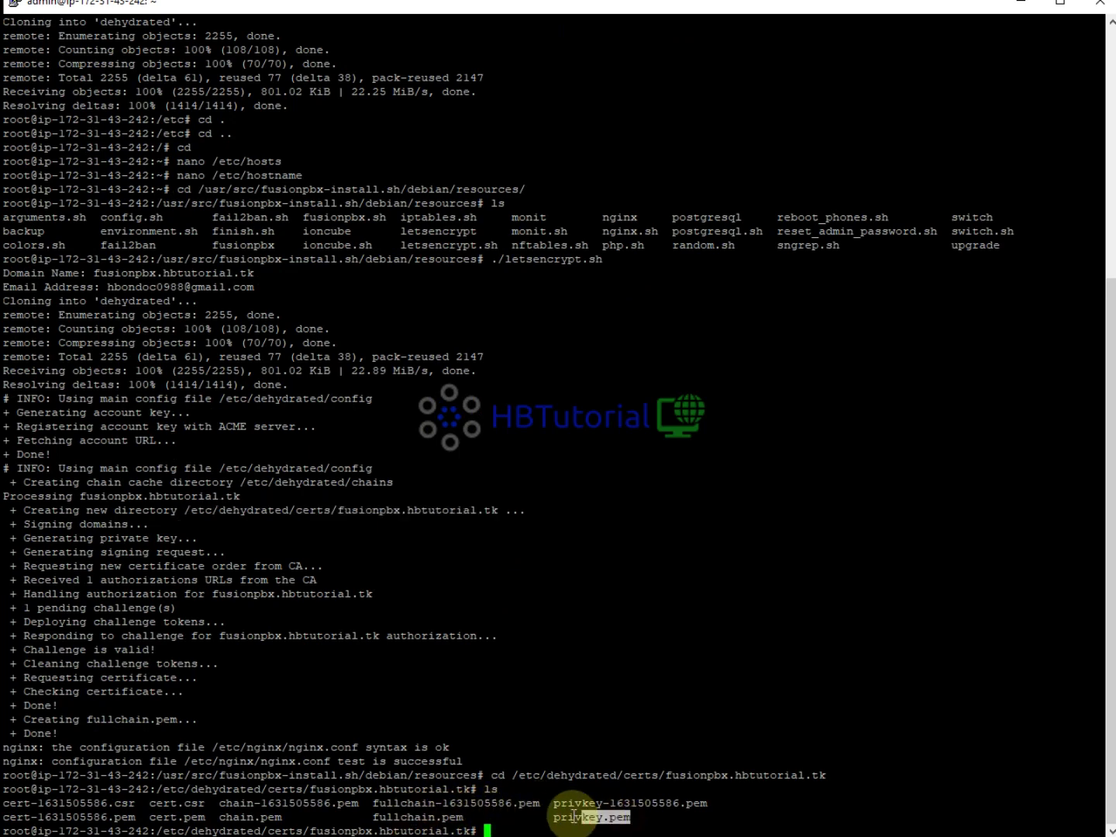
key("alt+Tab")
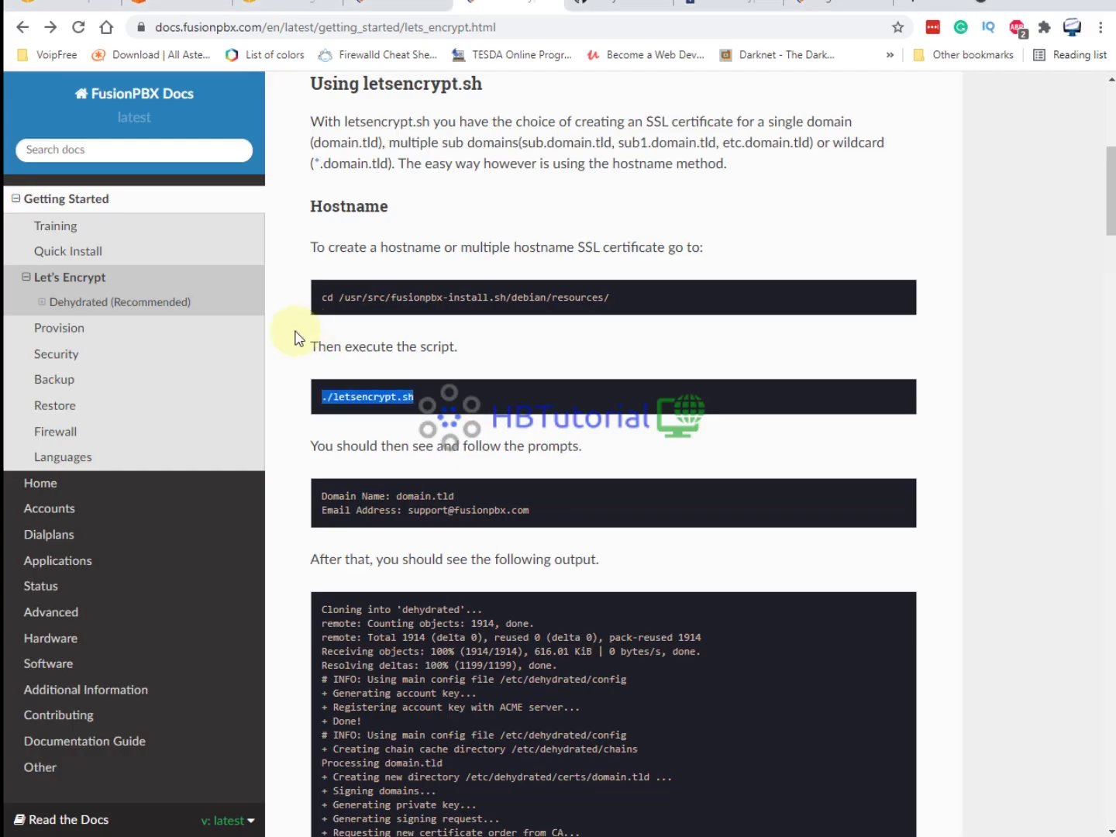
Reload the fusionpbx.hbtutorial.tk login page and view its certificate, valid 13/09/2021–12/12/2021.
left_click(814, 8)
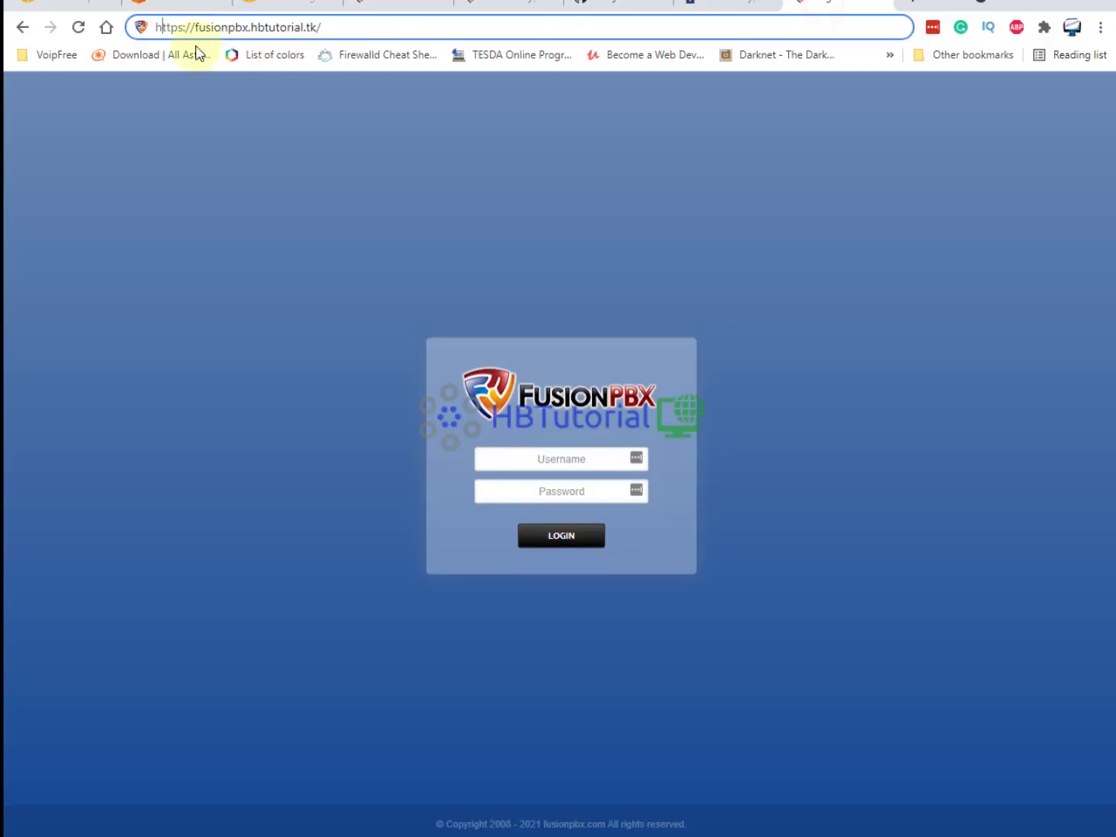
left_click(211, 227)
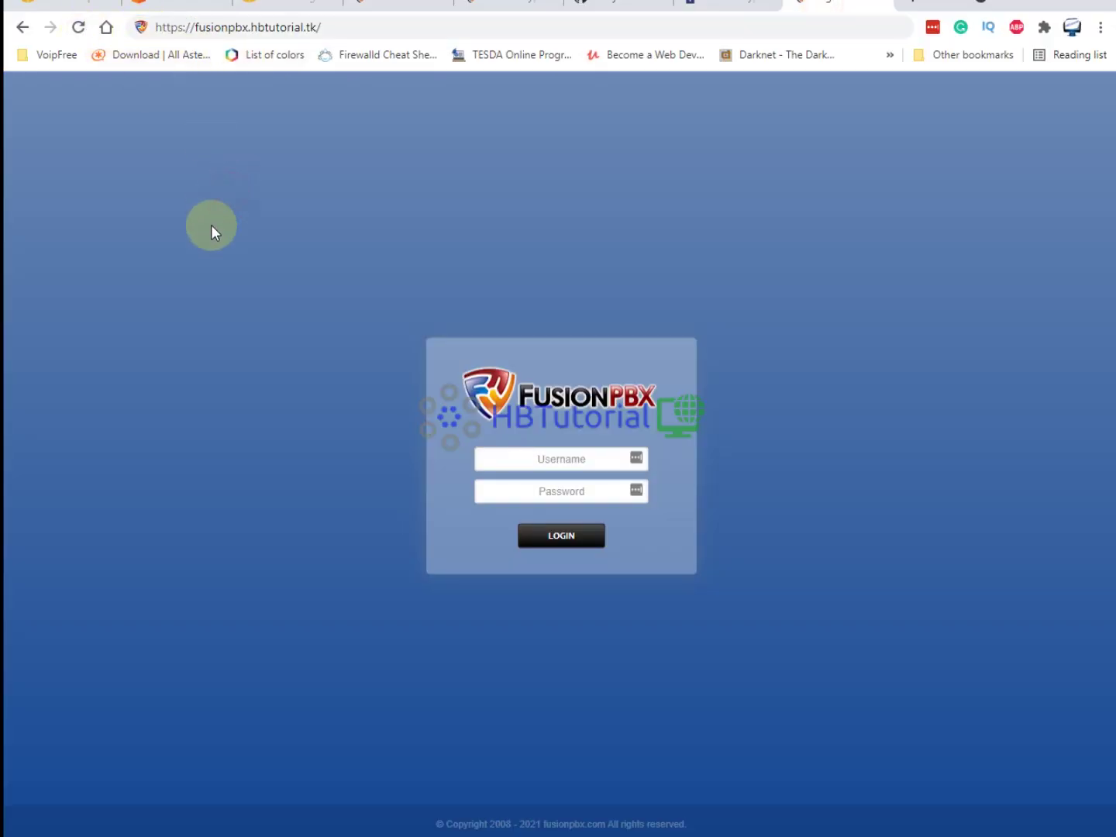
left_click(352, 25)
left_click(75, 29)
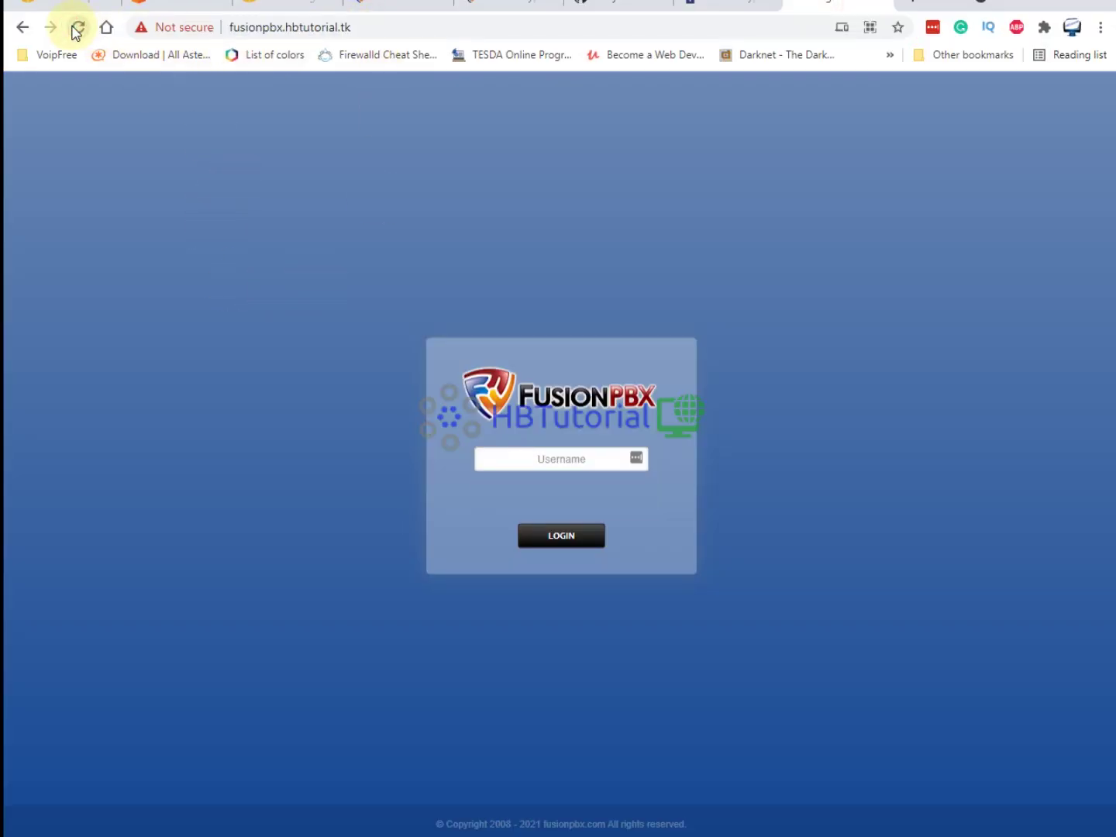
left_click(178, 32)
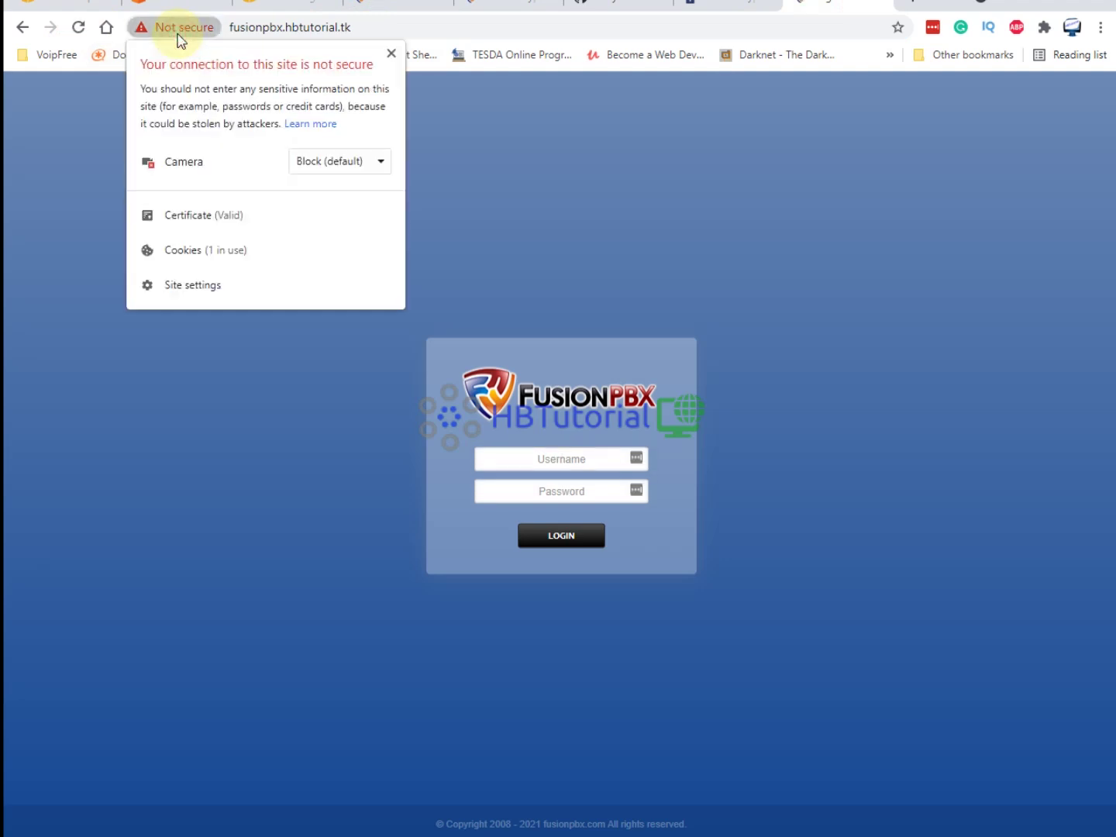
left_click(196, 215)
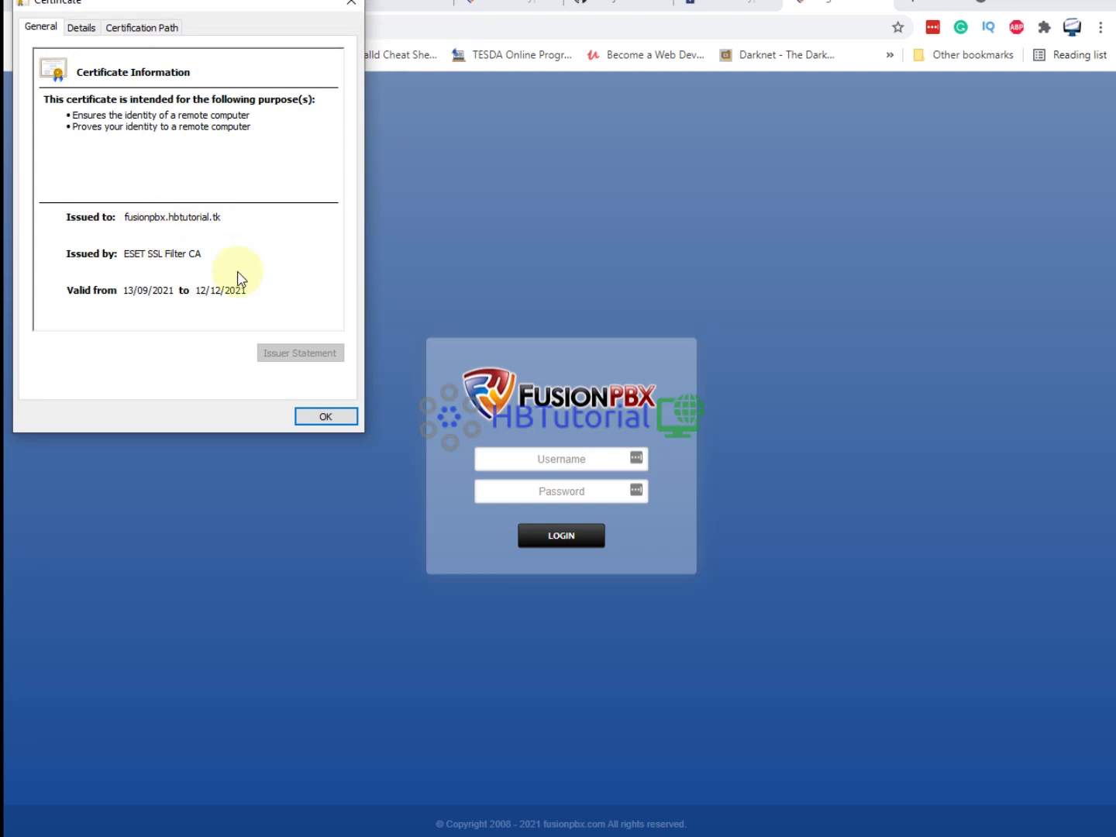
left_click(321, 420)
left_click(78, 28)
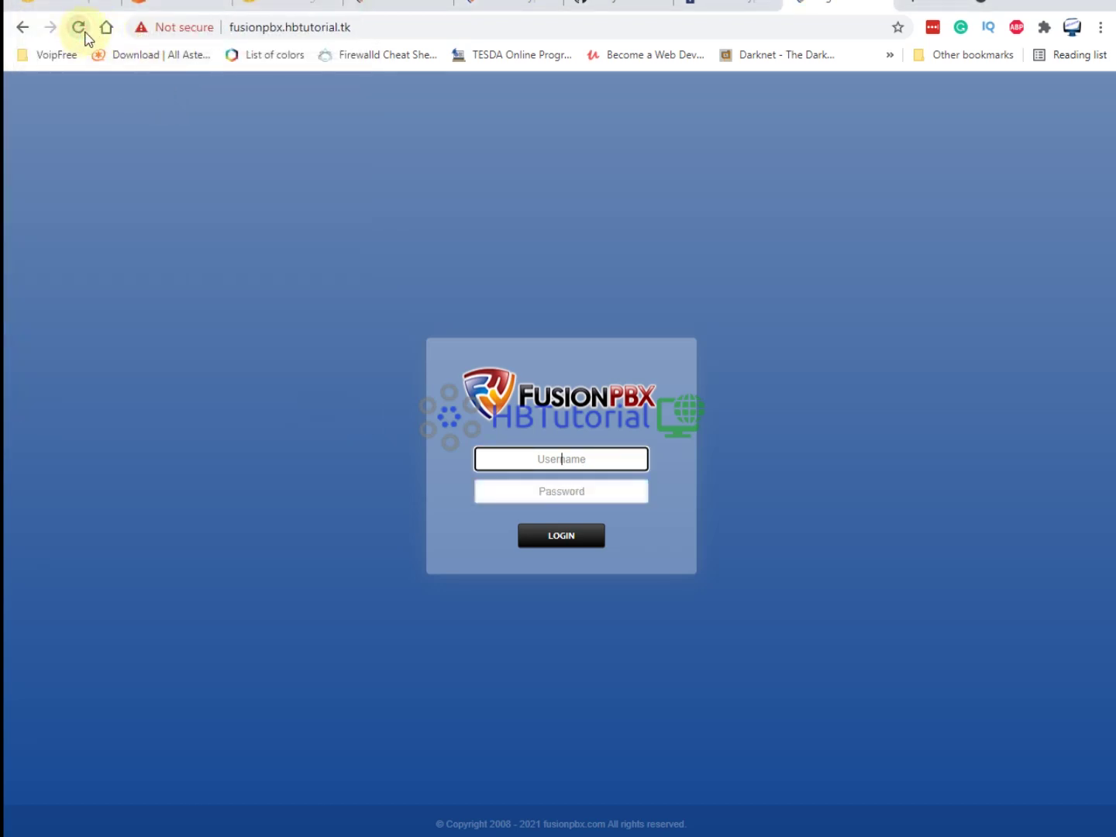
left_click(241, 31)
key("ctrl+c")
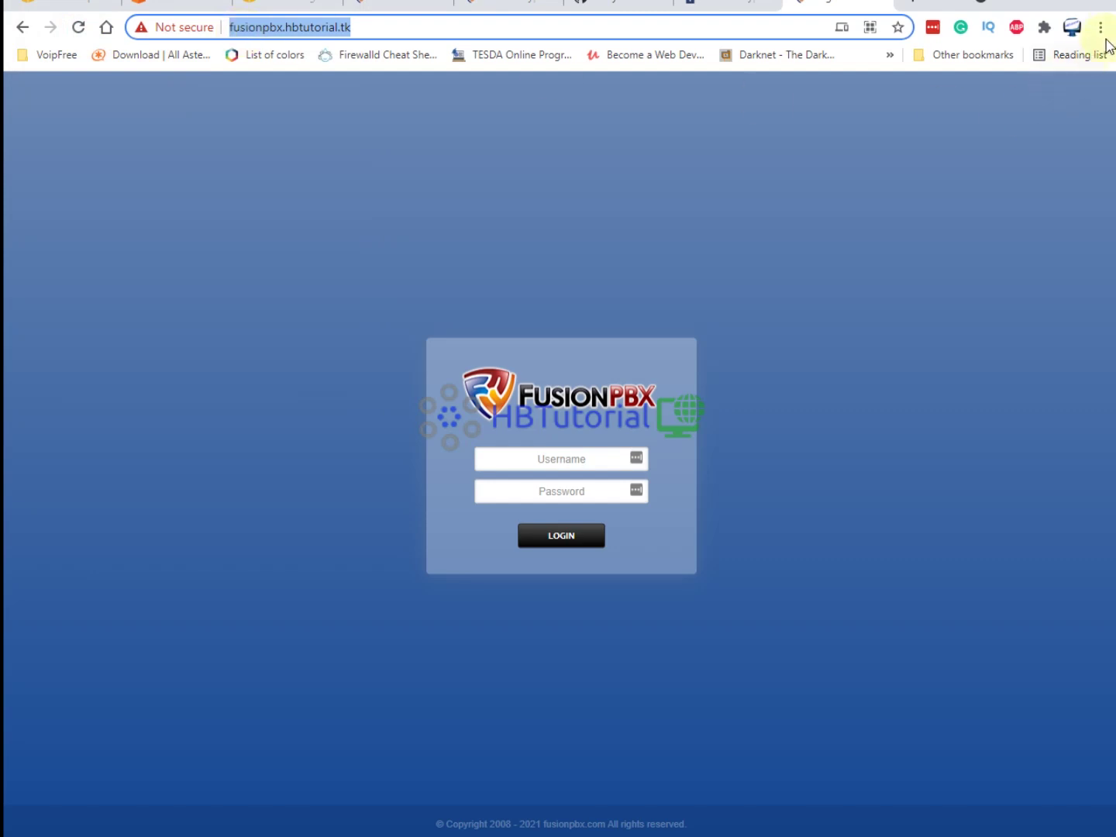
Load the FusionPBX https address in a new incognito window and confirm the connection is secure.
left_click(1101, 27)
left_click(997, 101)
key("ctrl+v")
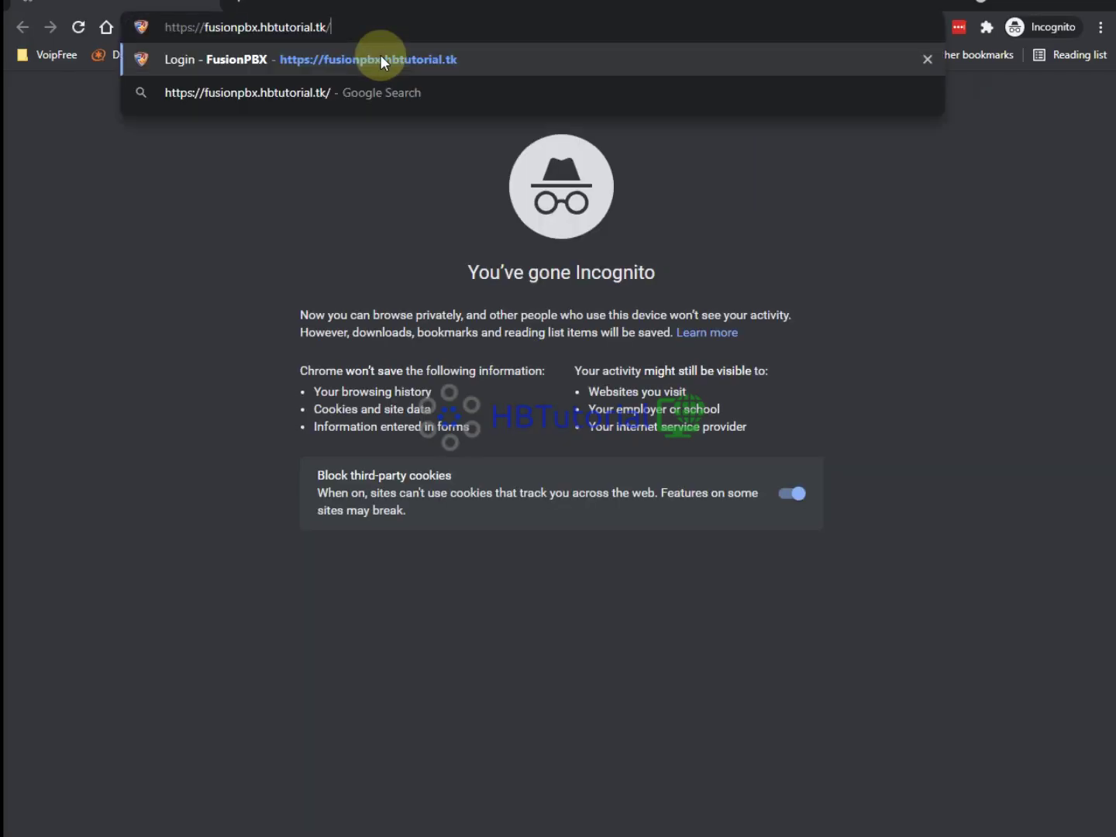
left_click(379, 59)
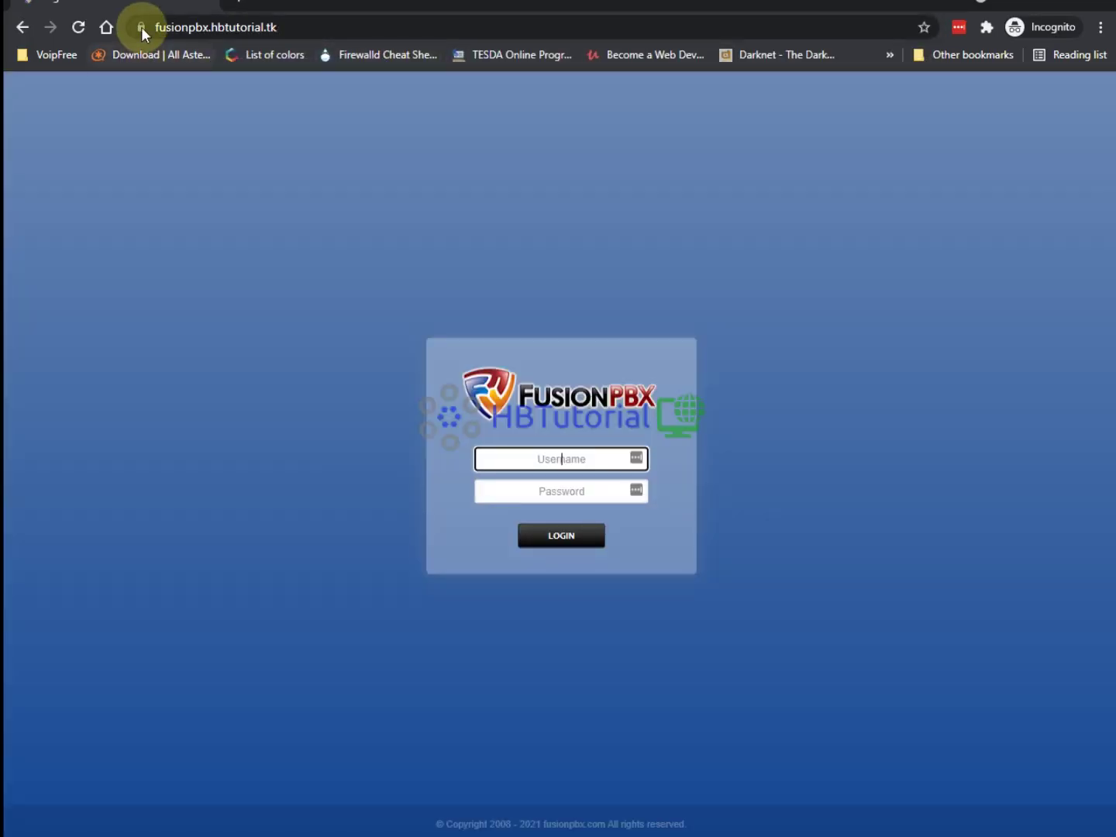
left_click(142, 28)
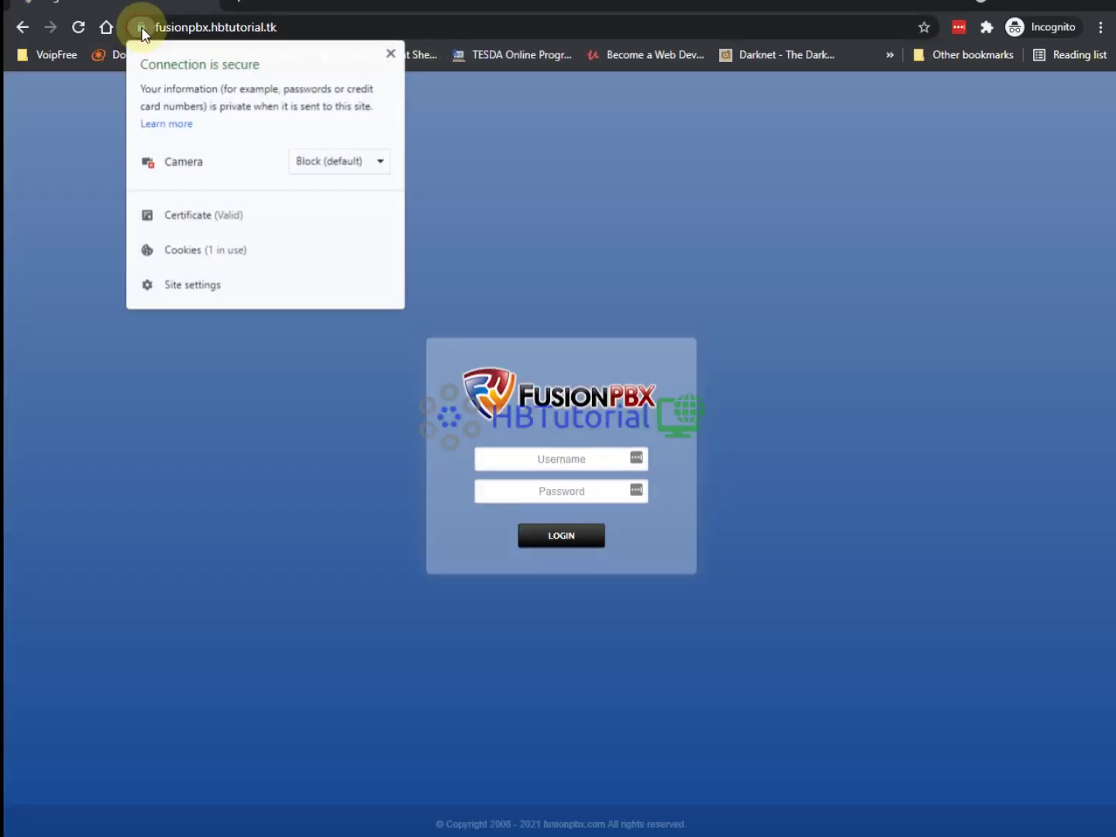
left_click(167, 416)
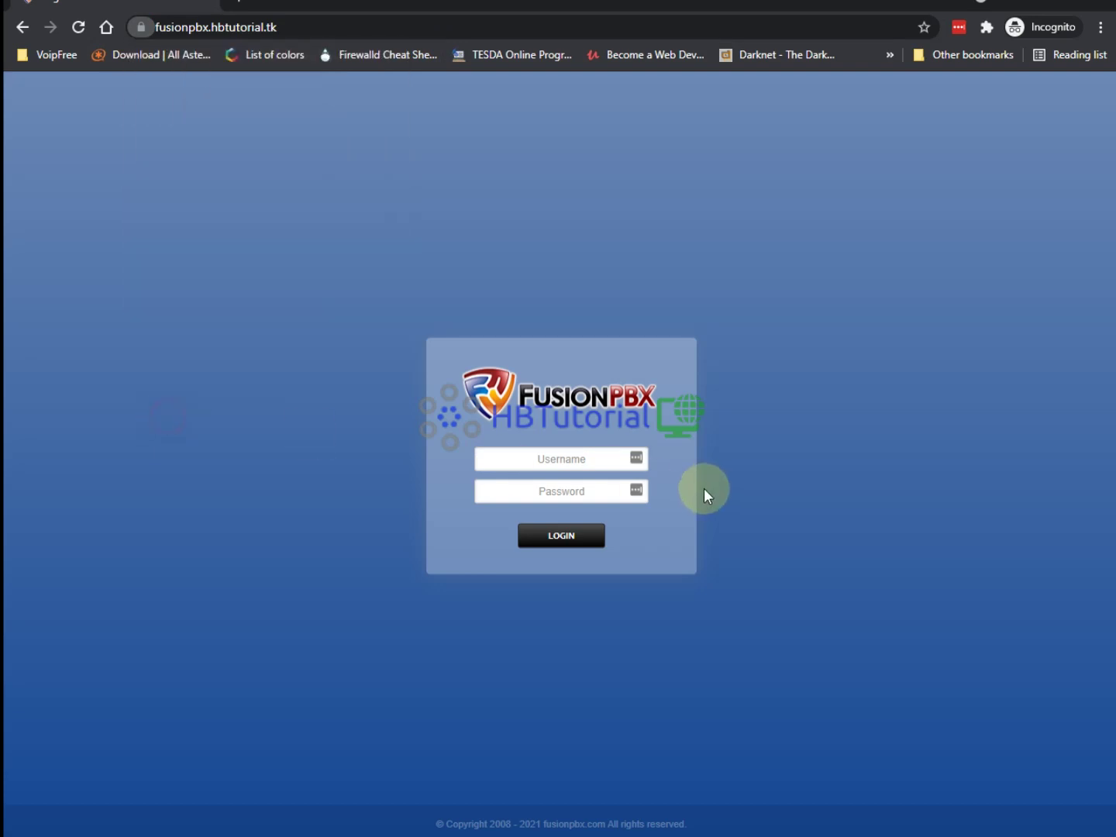
Log in with the admin username and account password, declining to save the login in LastPass.
left_click(549, 460)
left_click(911, 210)
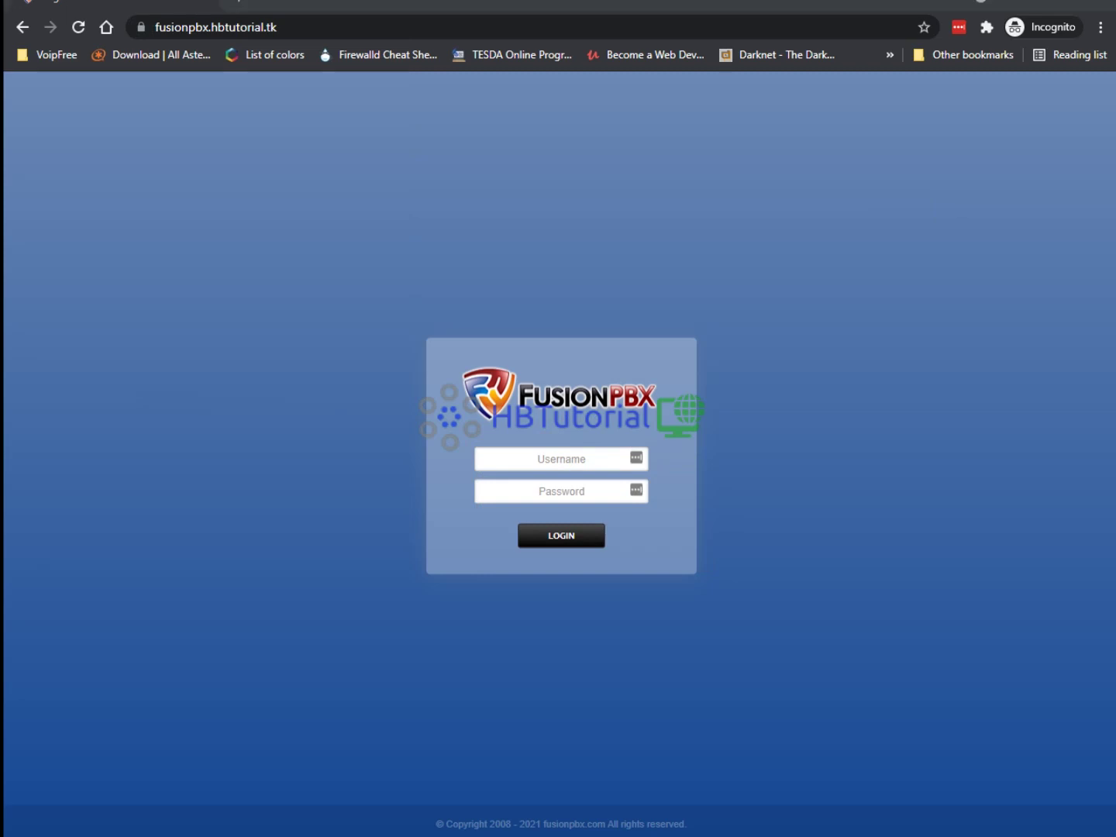
left_click(506, 459)
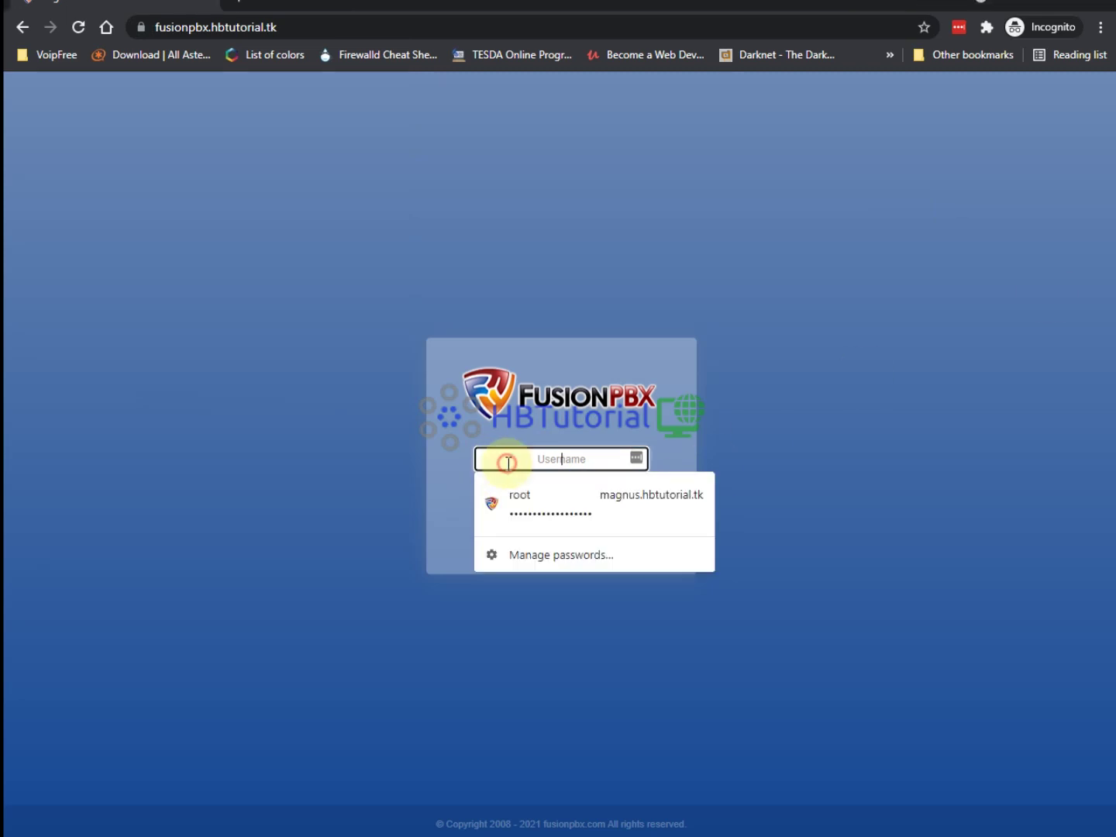
key("ctrl+v")
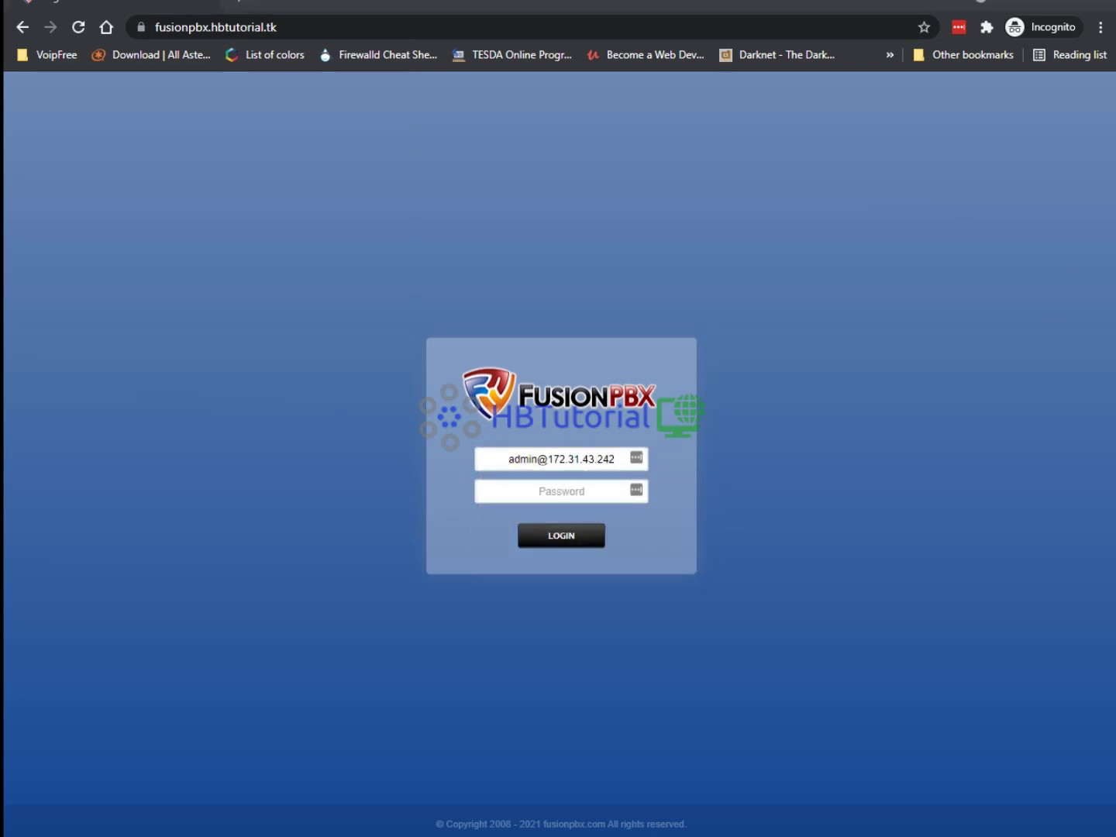
left_click(523, 492)
key("ctrl+v")
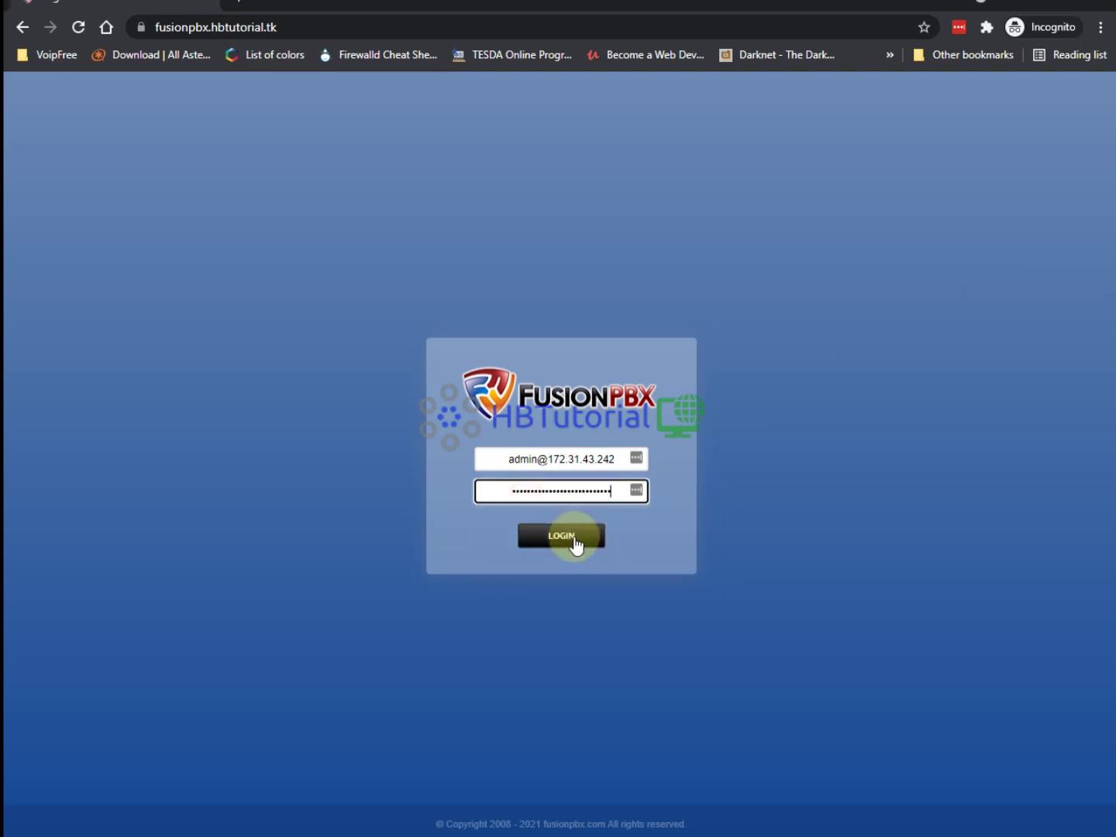
left_click(570, 538)
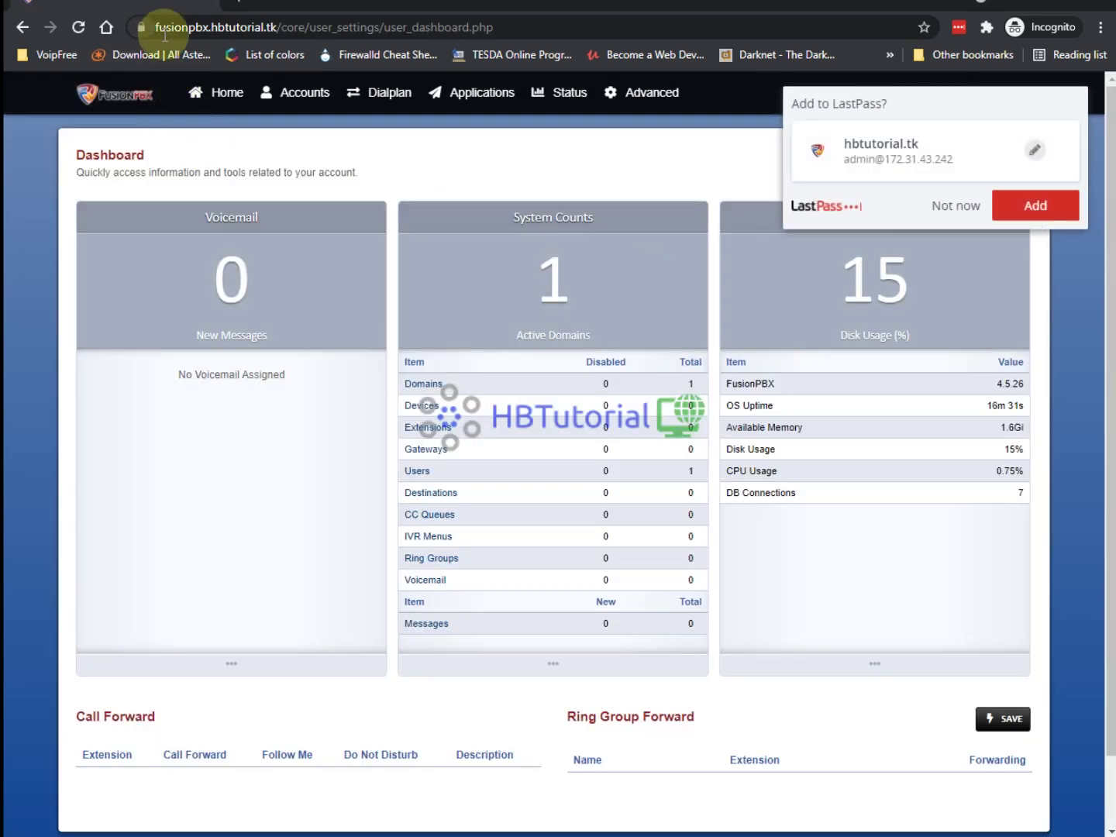
left_click(954, 206)
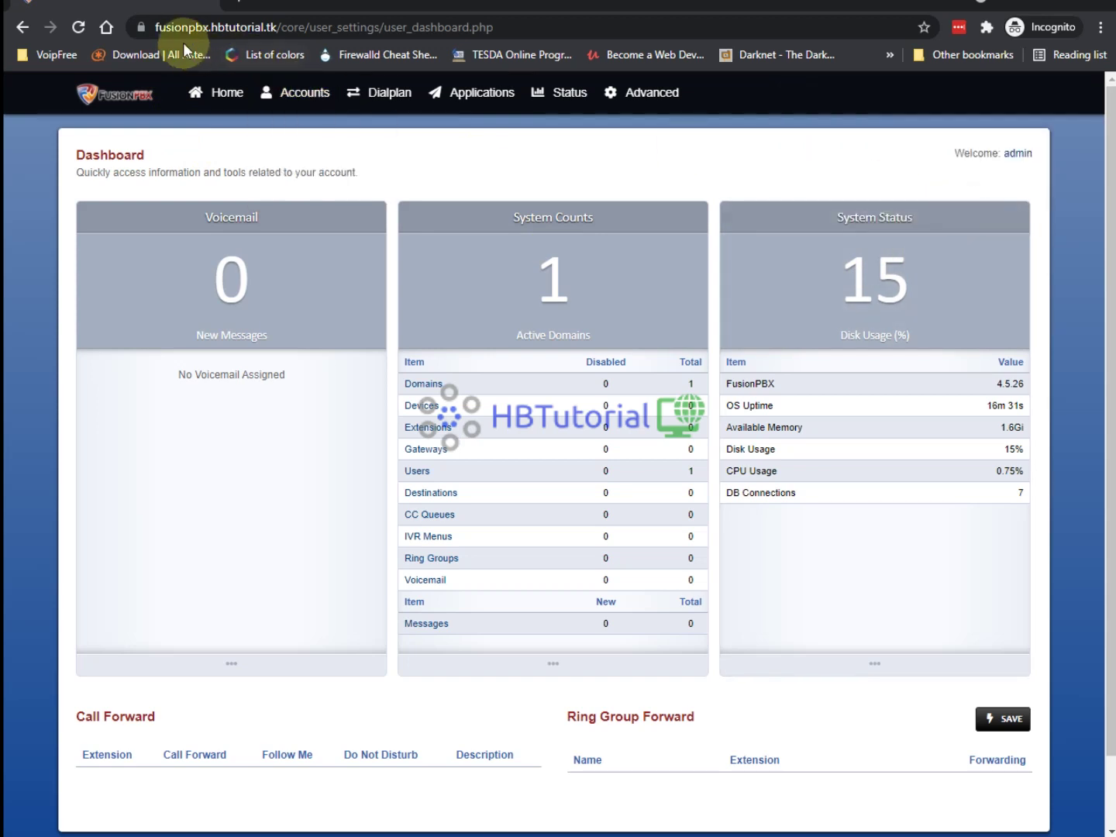
Verify the dashboard at fusionpbx.hbtutorial.tk is secure, then return to the not-secure IP-address window.
left_click(139, 29)
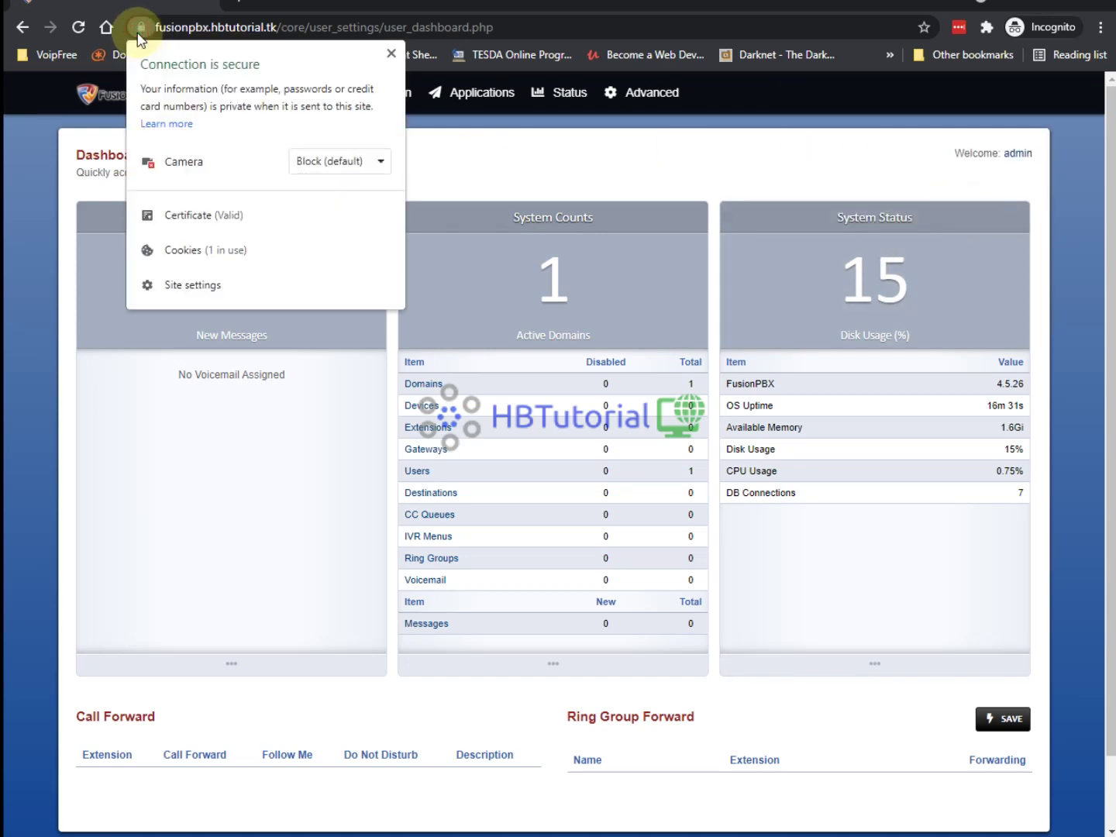
left_click(787, 585)
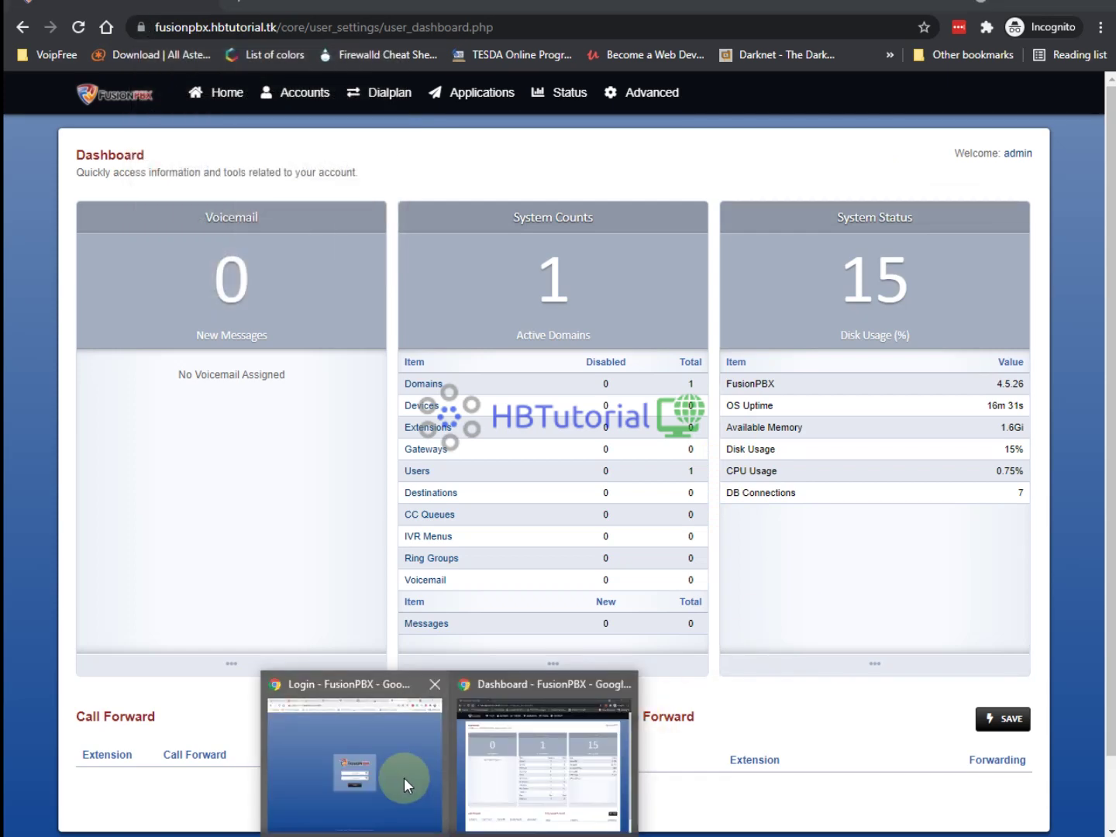
left_click(400, 775)
left_click(401, 10)
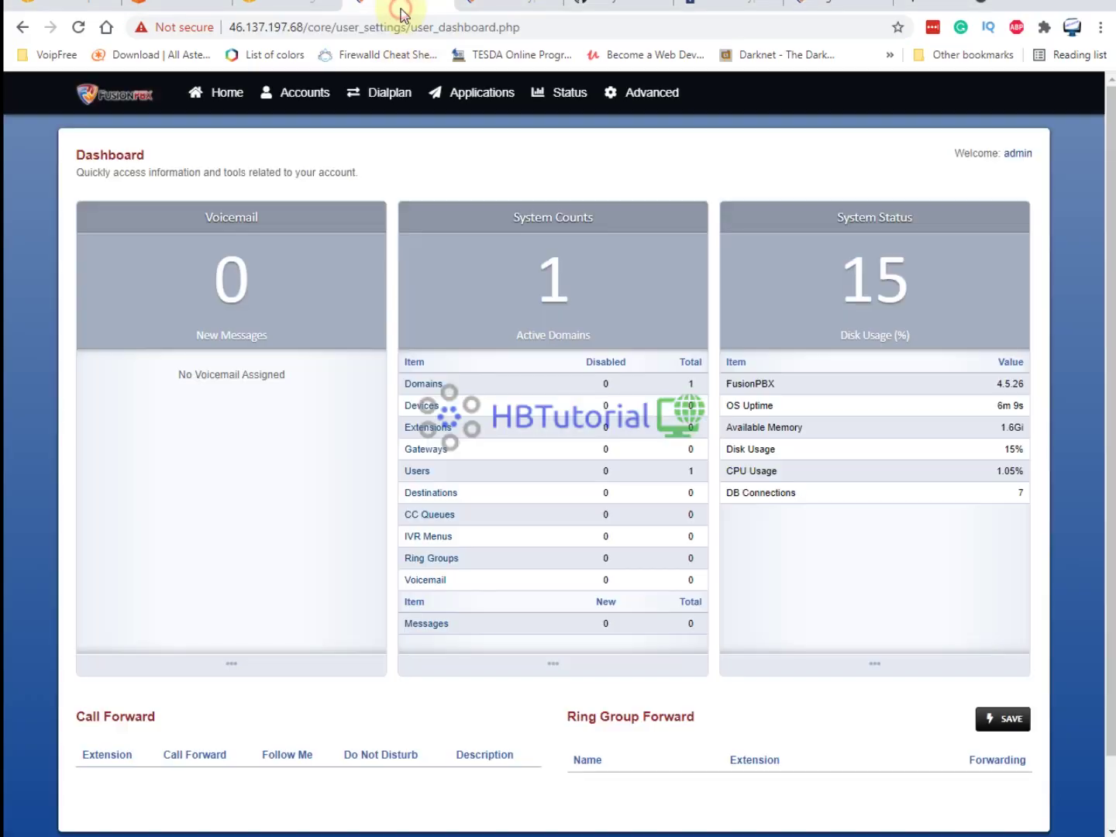
Back on the Let's Encrypt docs page, highlight its URL, heading and the 'Download dehydrated.' bullet.
left_click(496, 8)
scroll(489, 139, "up", 7)
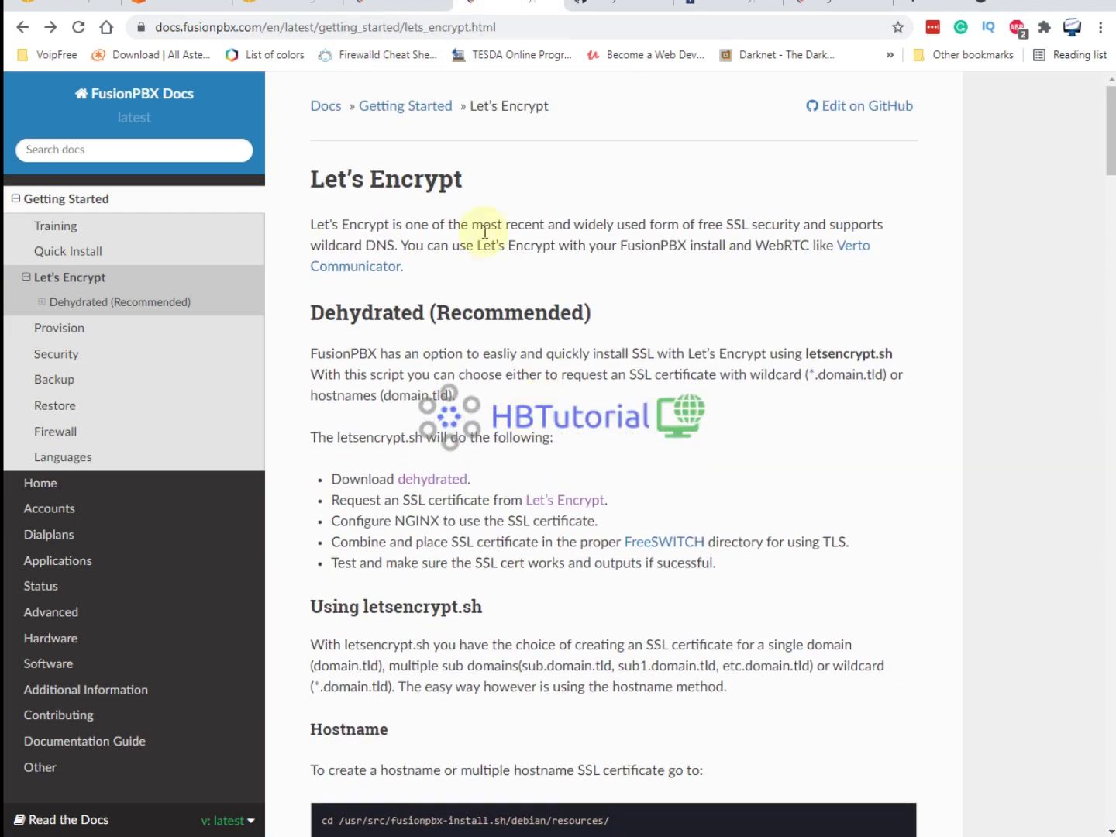
left_click_drag(156, 28, 593, 27)
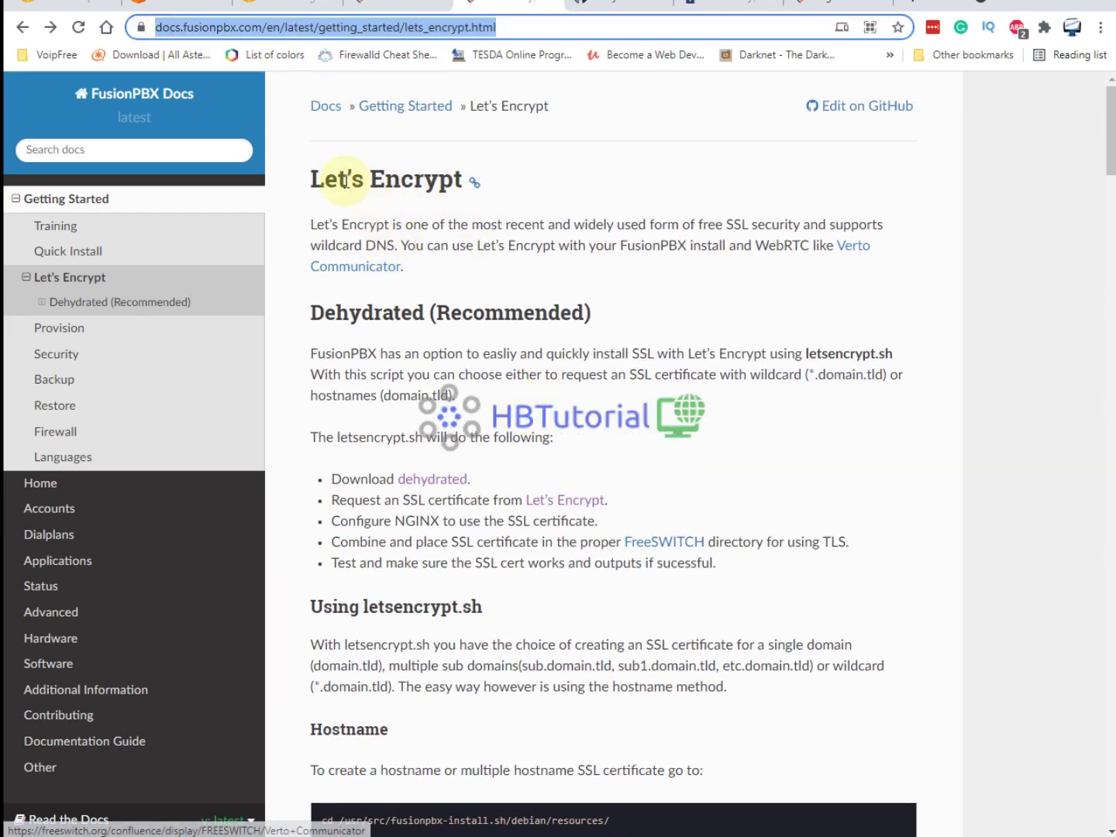
left_click_drag(336, 179, 499, 200)
left_click(598, 291)
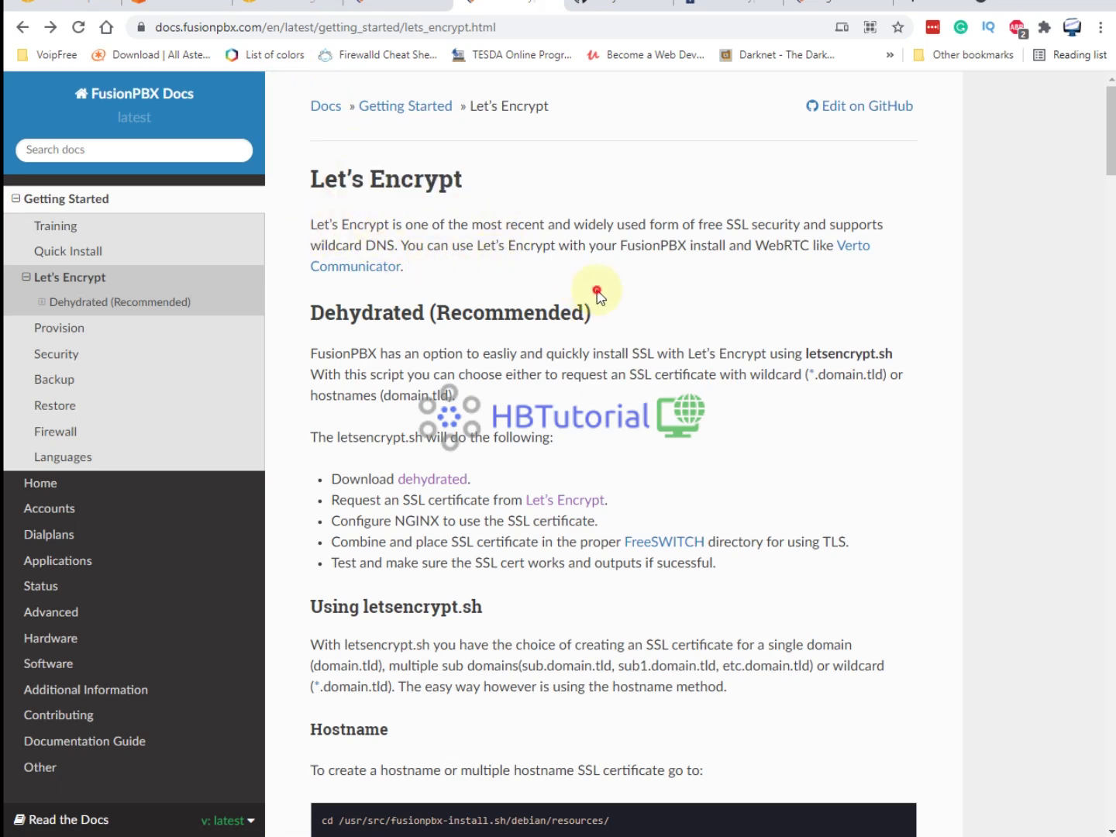
scroll(434, 321, "down", 2)
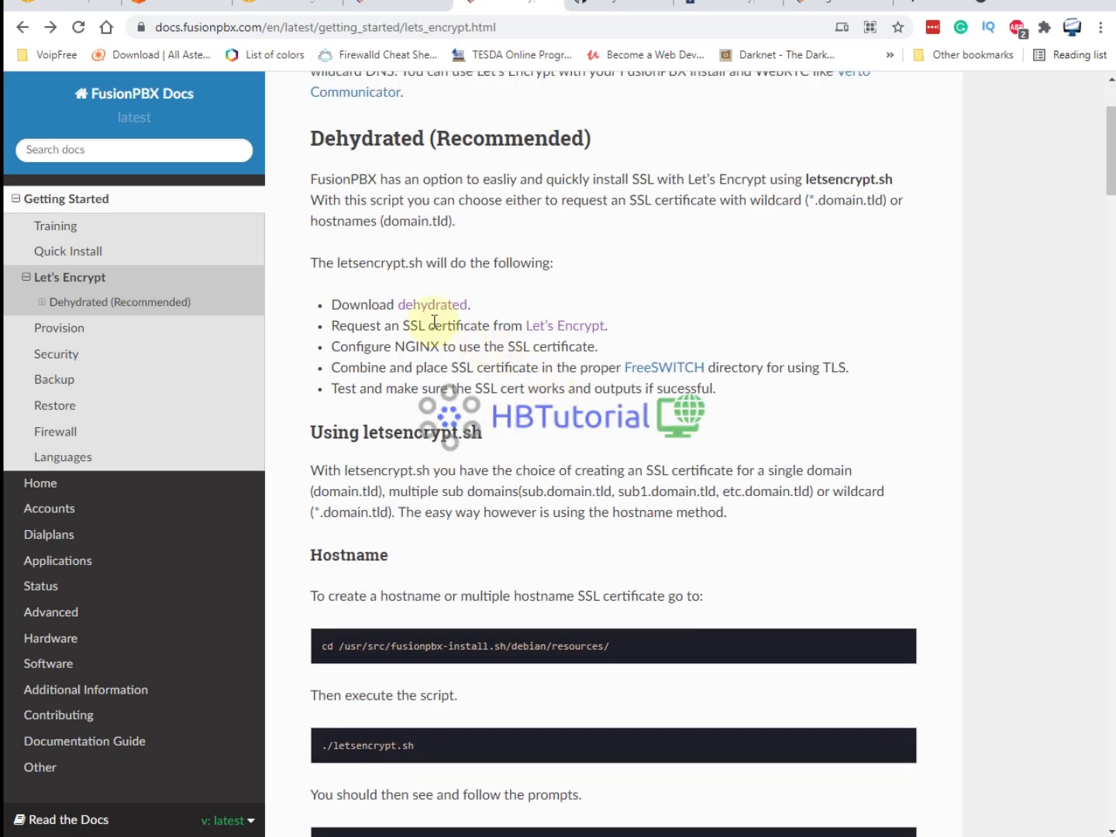
left_click_drag(535, 306, 336, 304)
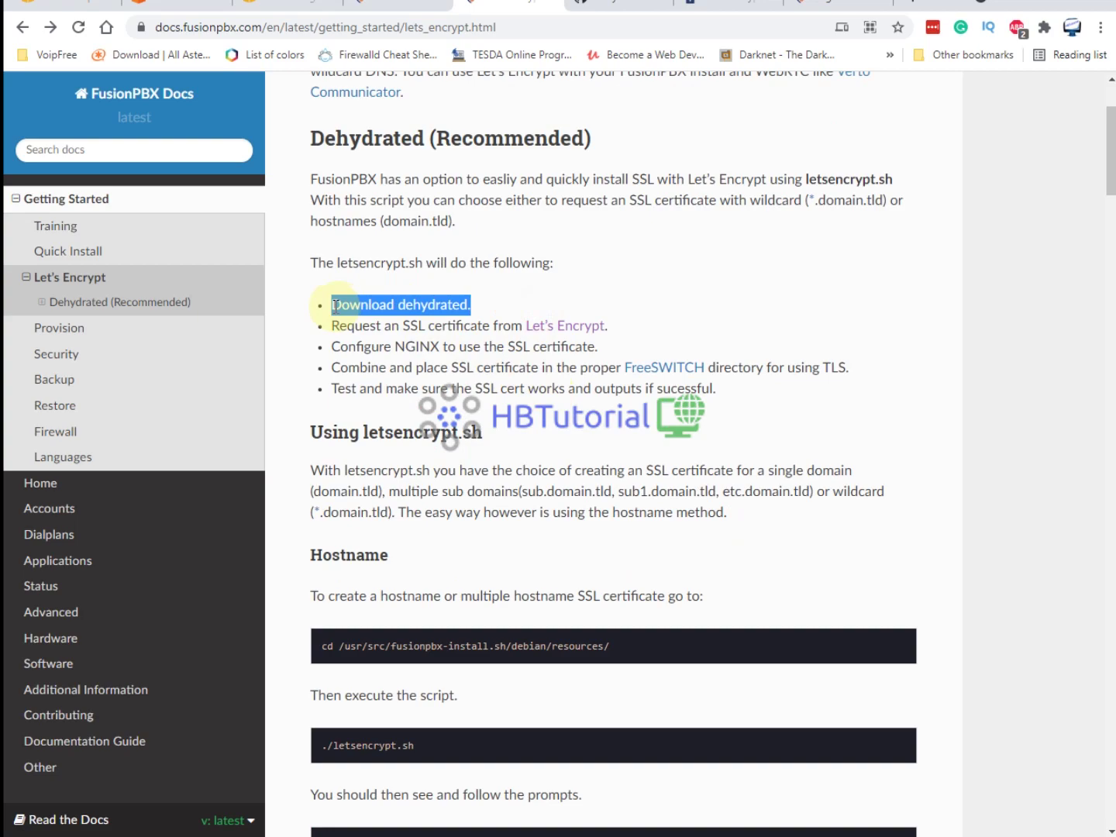
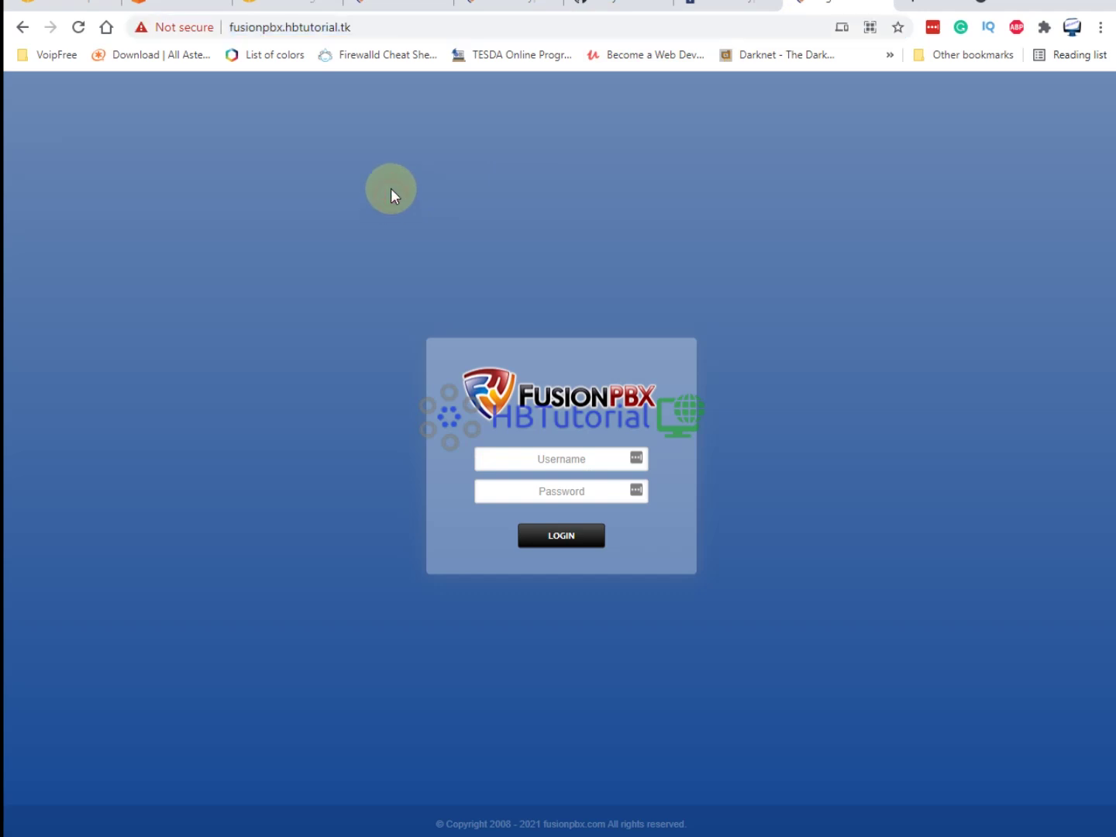
Bring the 'Dashboard - FusionPBX' Chrome window forward and check its HTTPS dashboard stats.
mouse_move(469, 827)
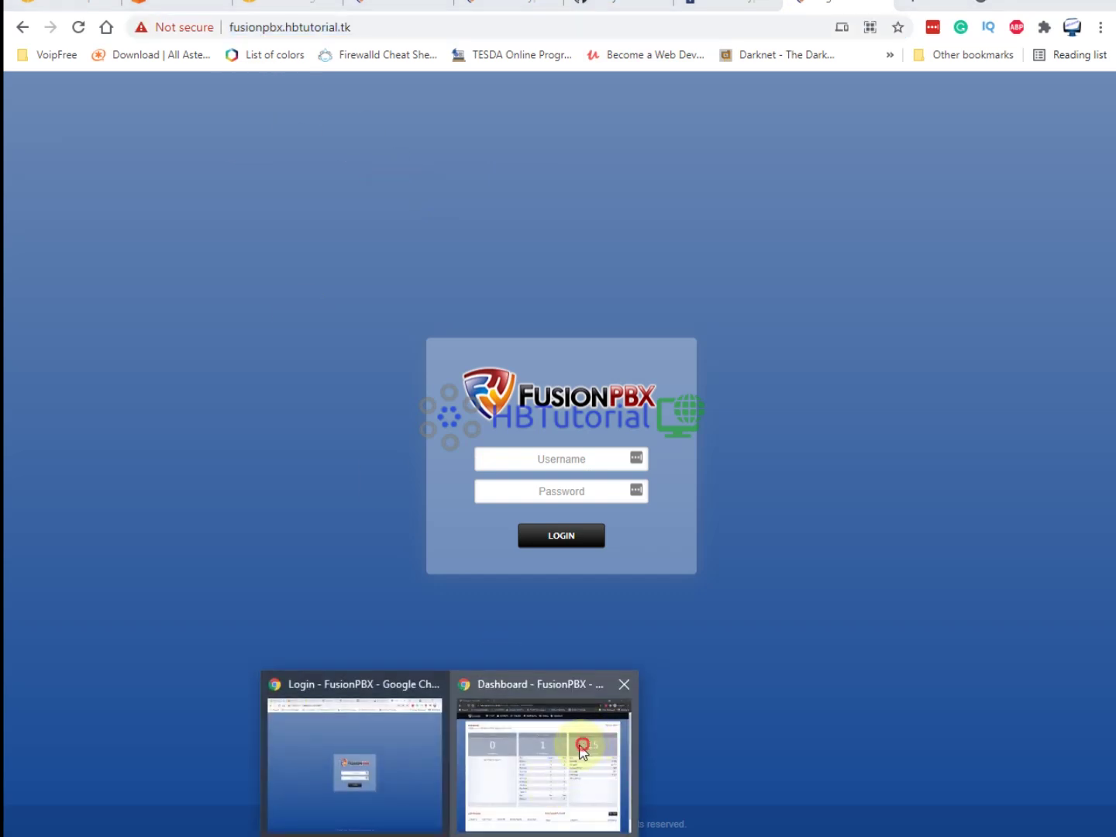
left_click(580, 745)
left_click(927, 498)
scroll(904, 550, "down", 1)
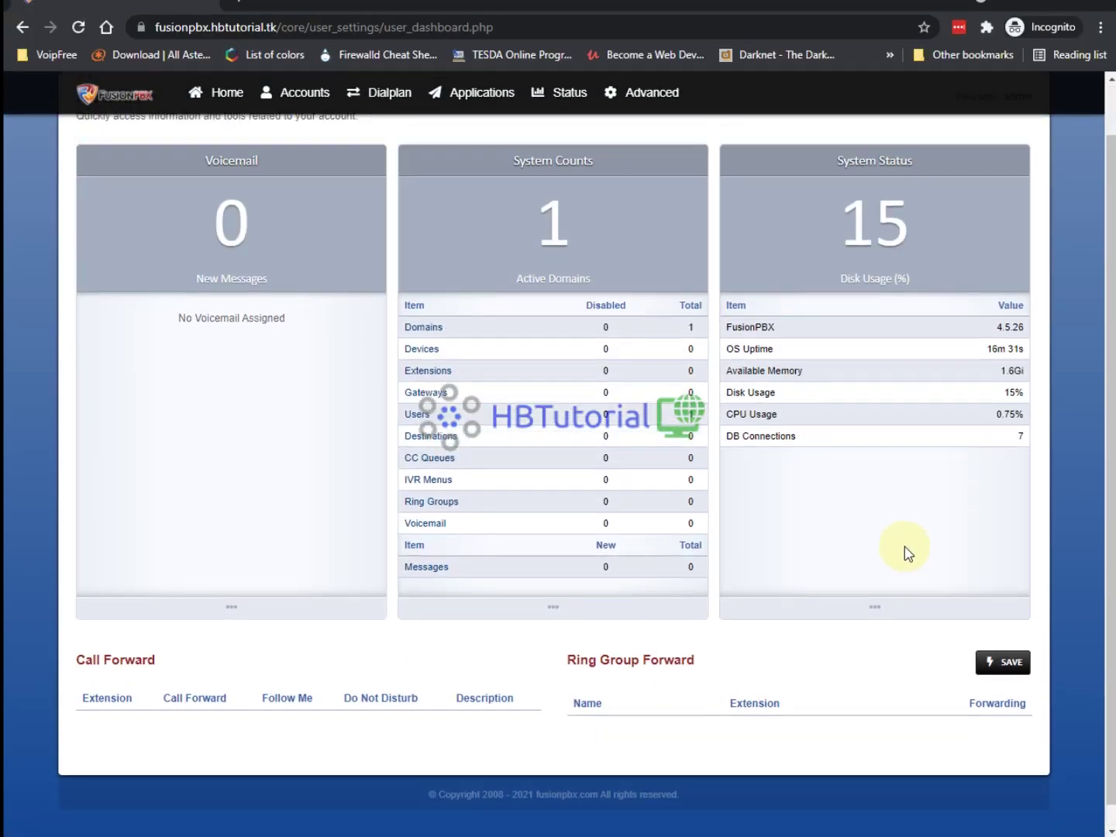
scroll(904, 551, "up", 1)
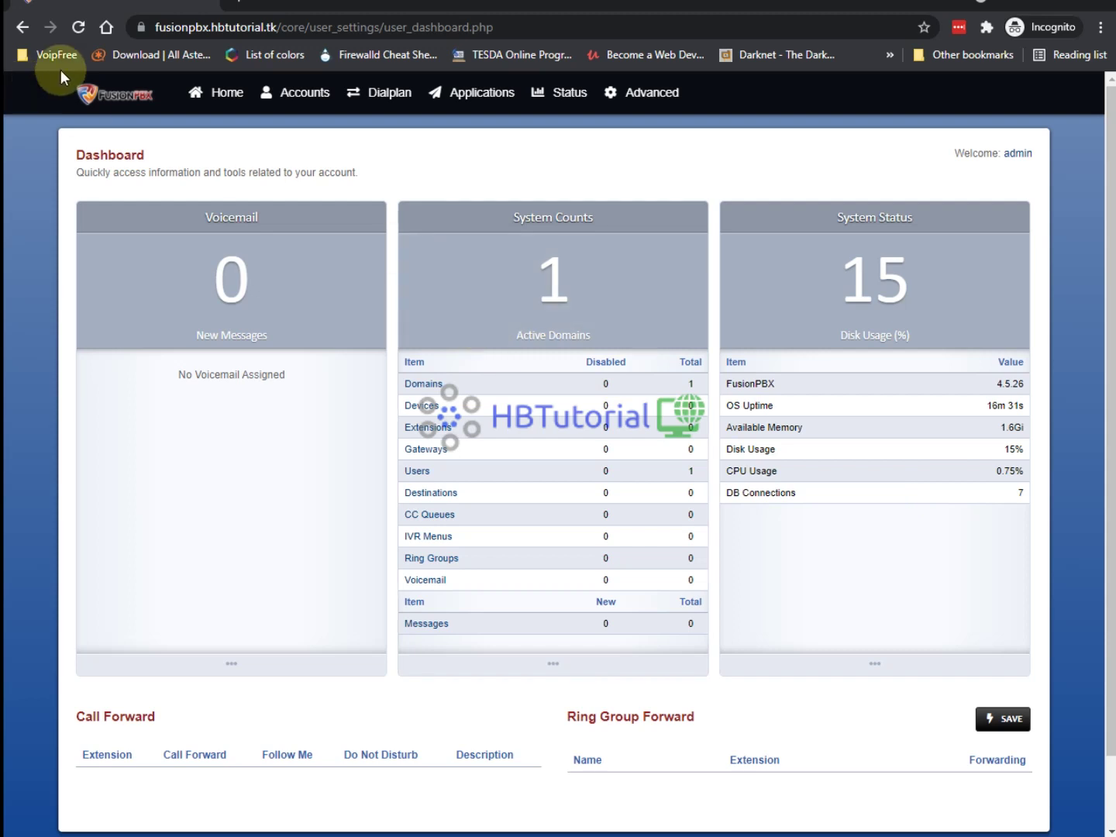
left_click(138, 29)
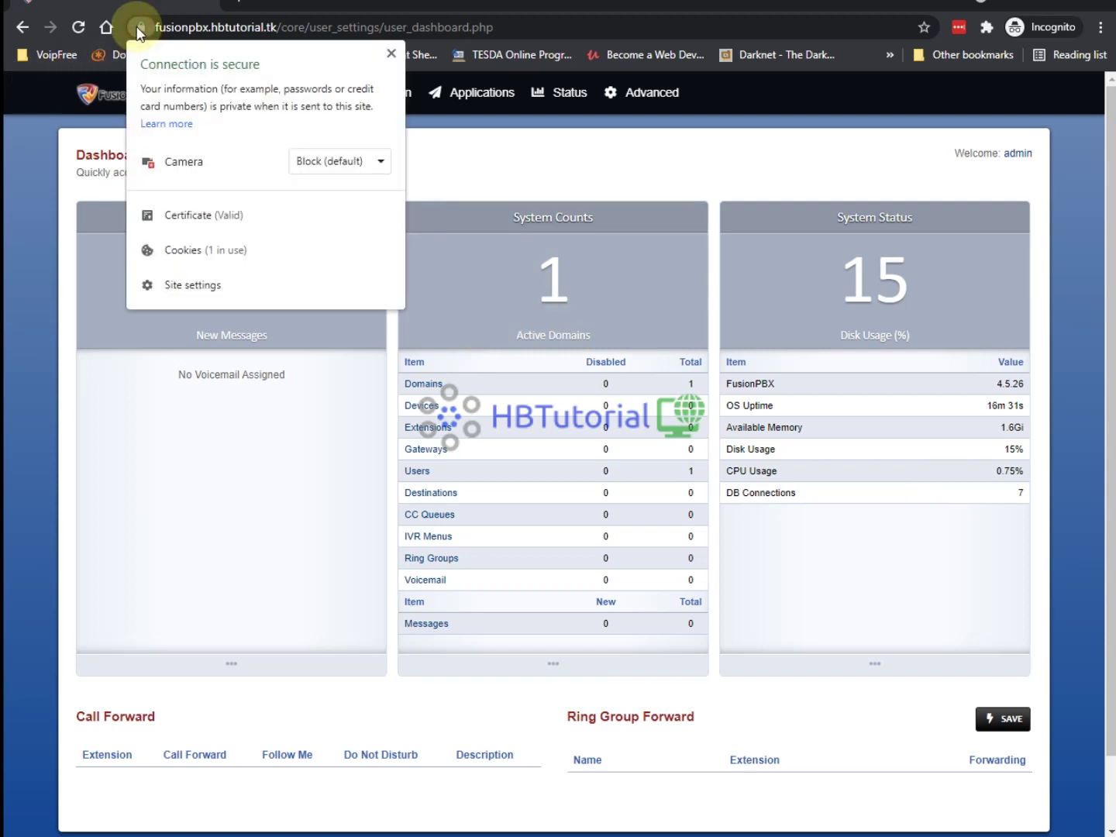
left_click(193, 221)
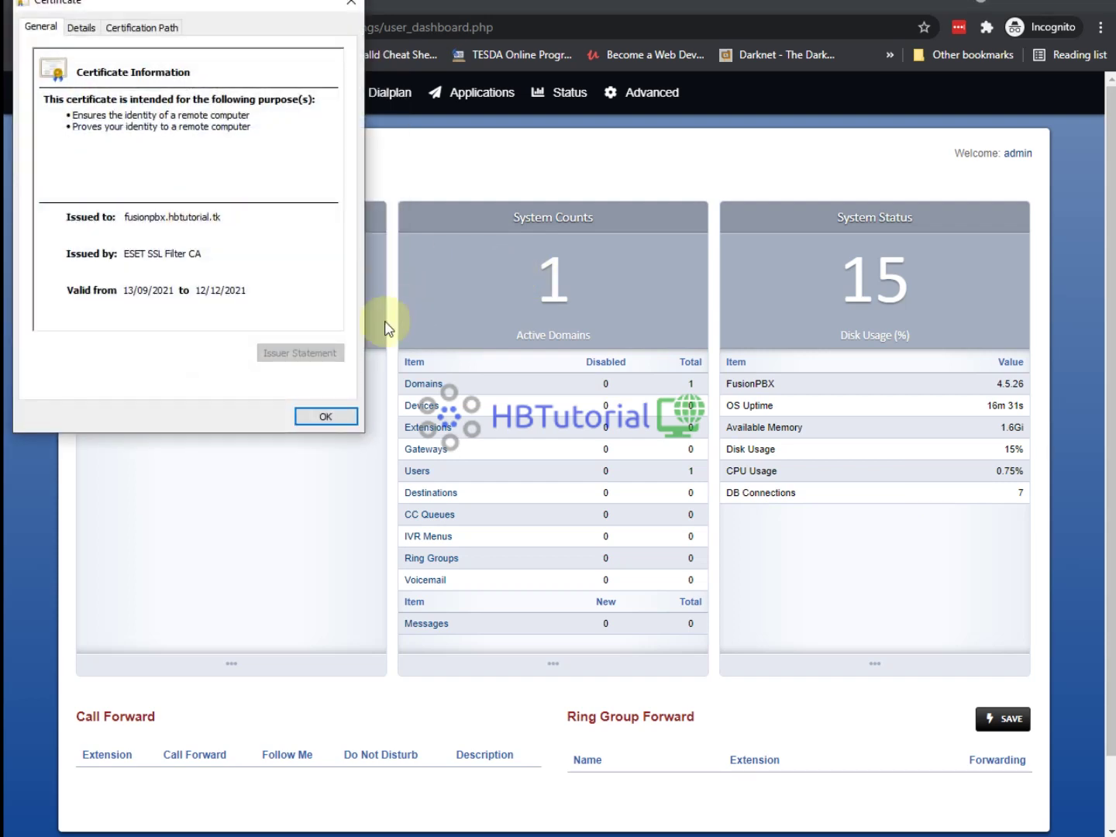
left_click(325, 416)
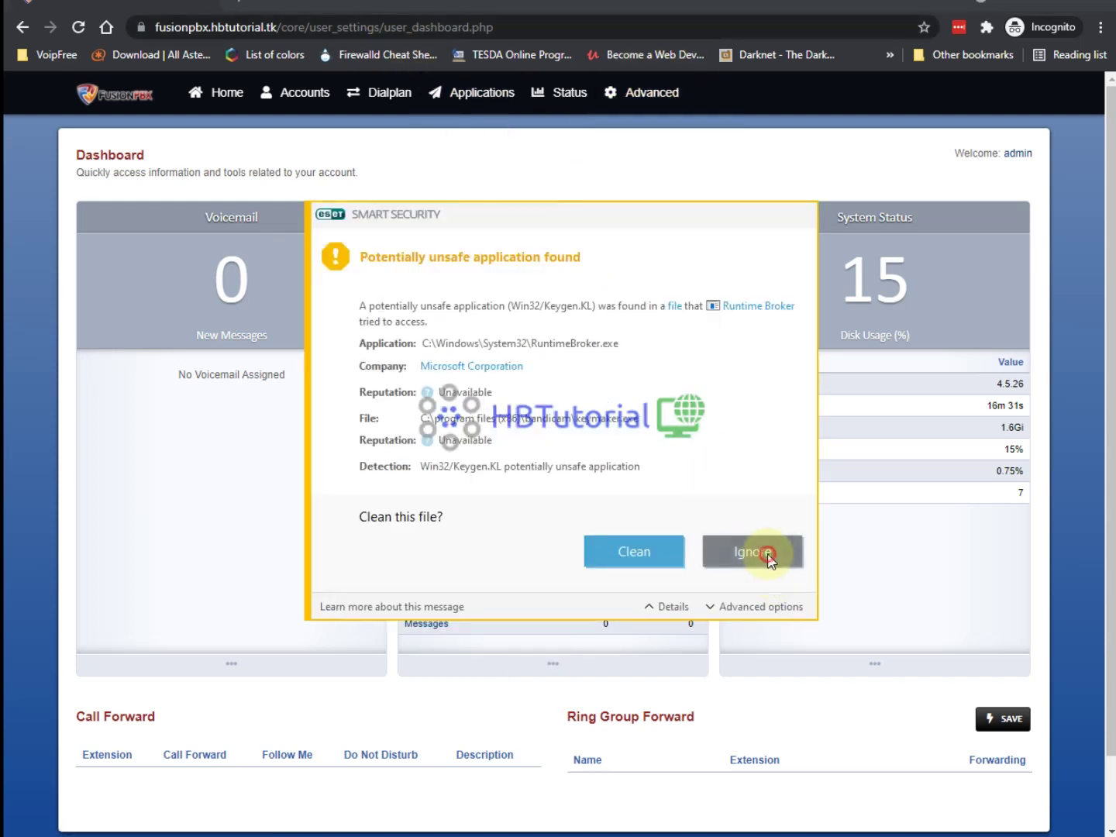
left_click(772, 558)
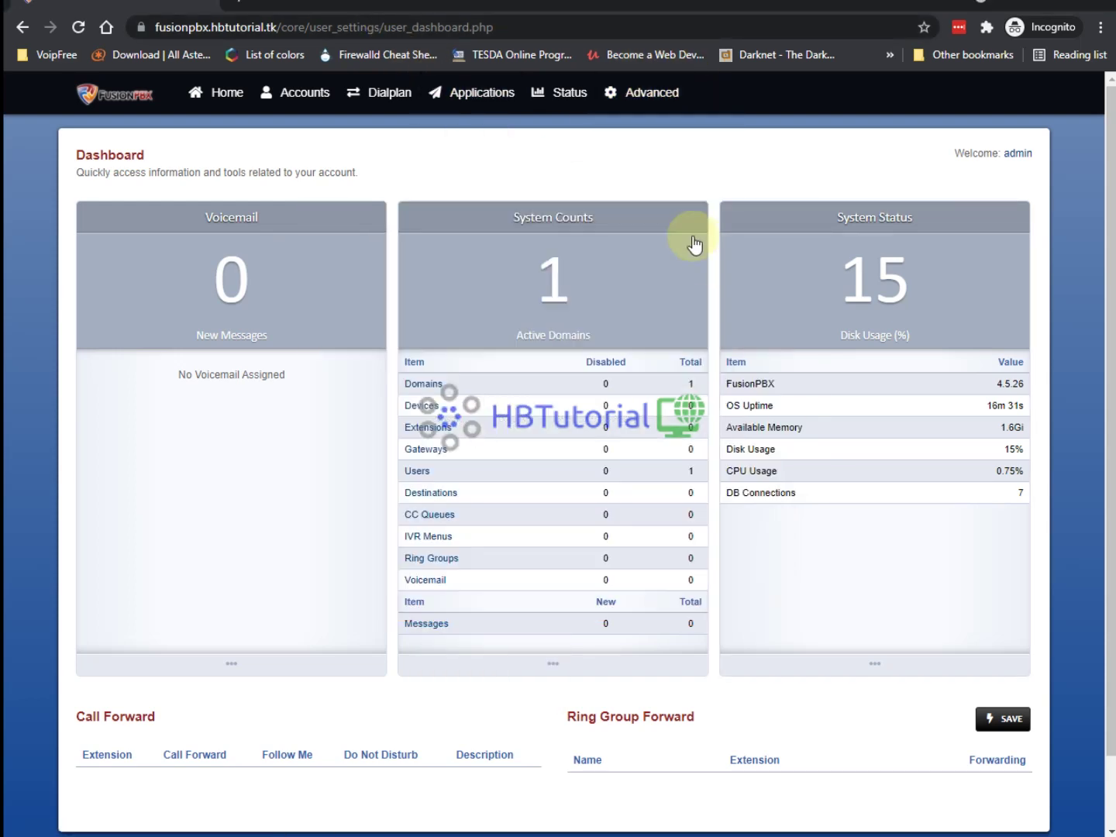
left_click(190, 30)
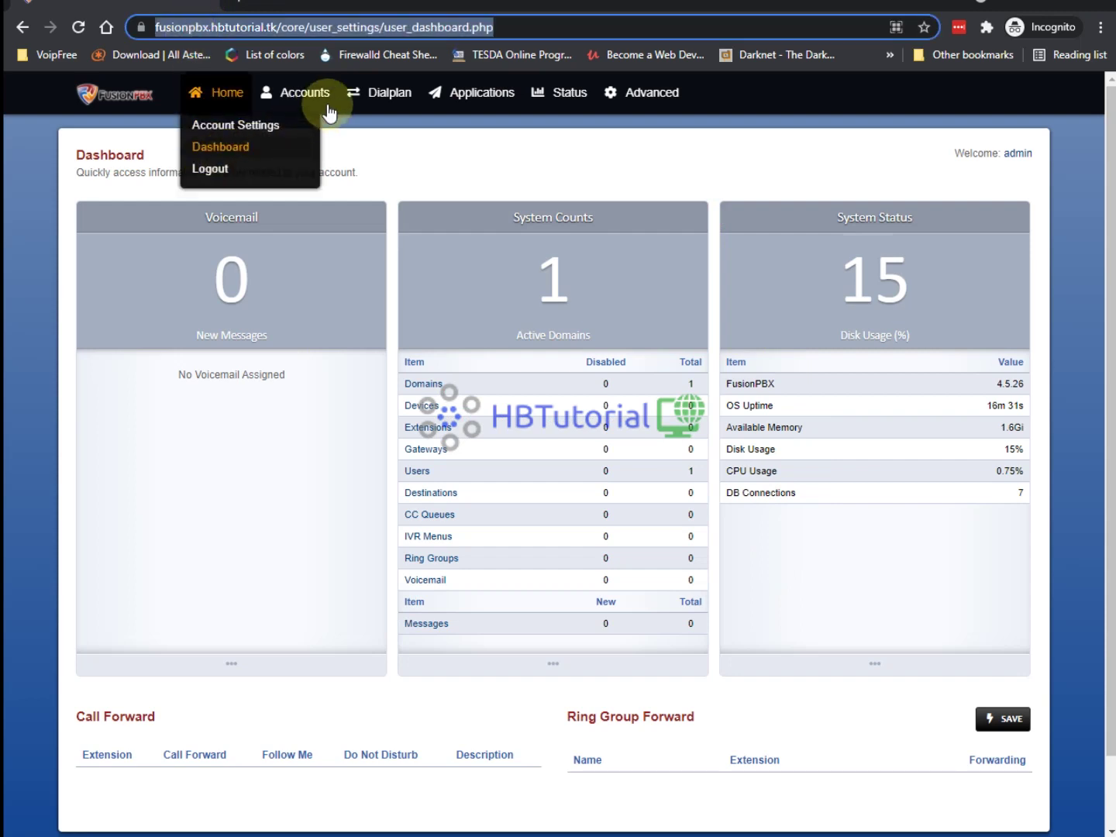
mouse_move(304, 99)
mouse_move(630, 91)
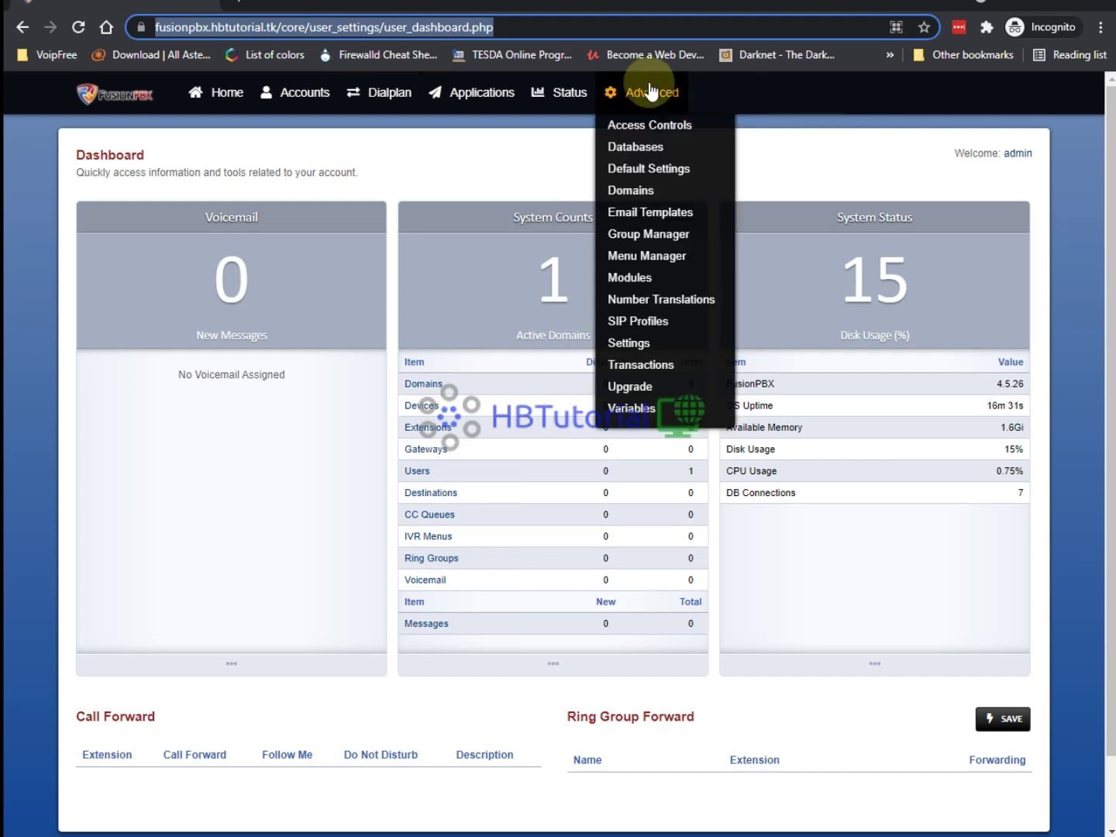
mouse_move(572, 93)
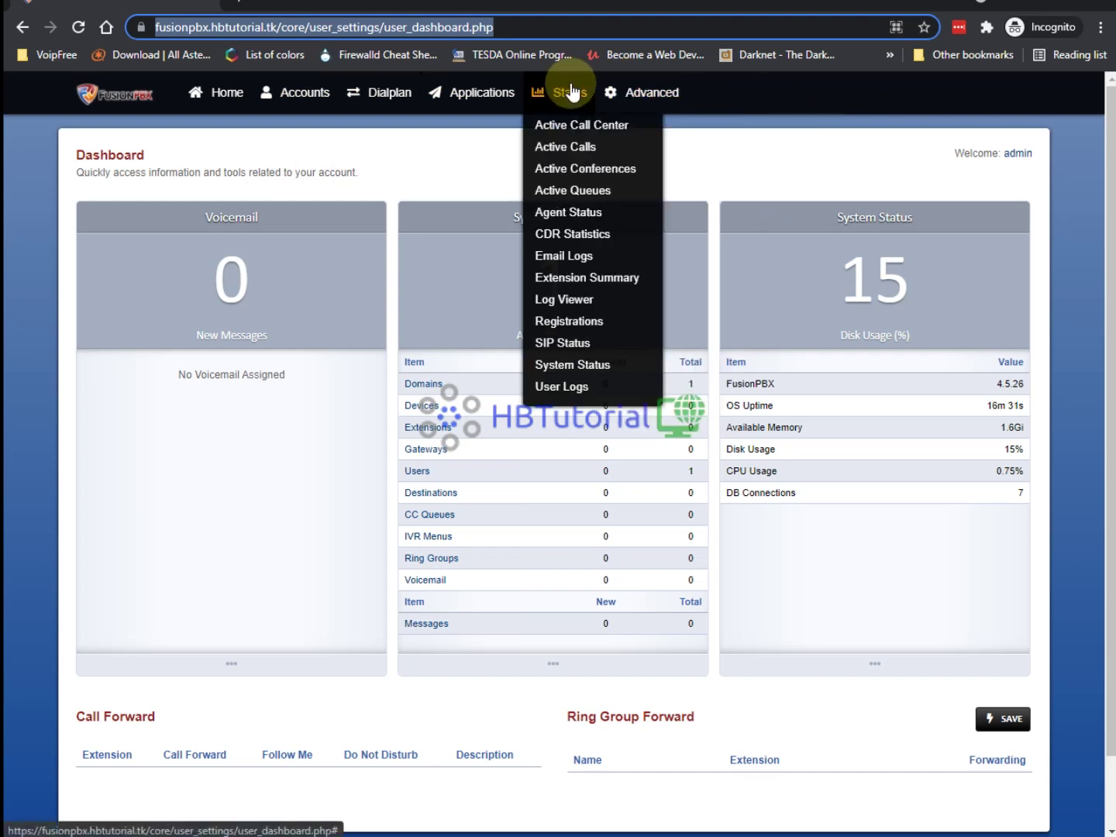
mouse_move(237, 108)
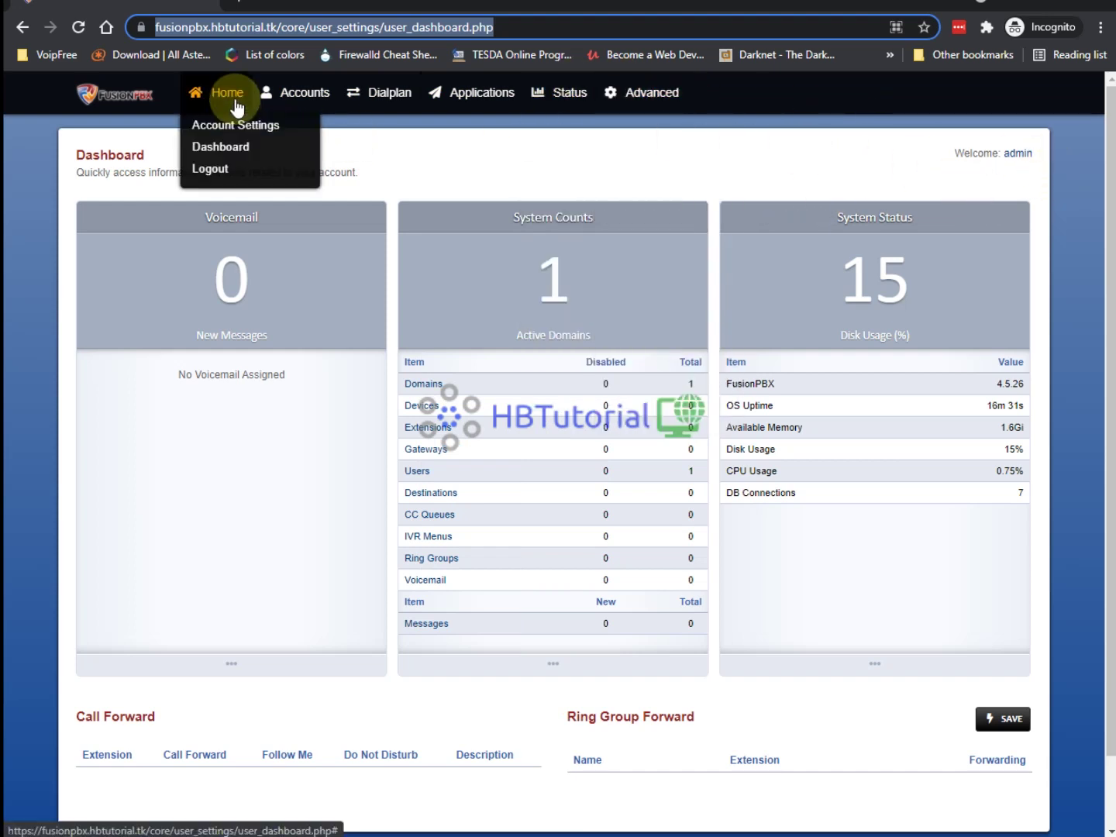